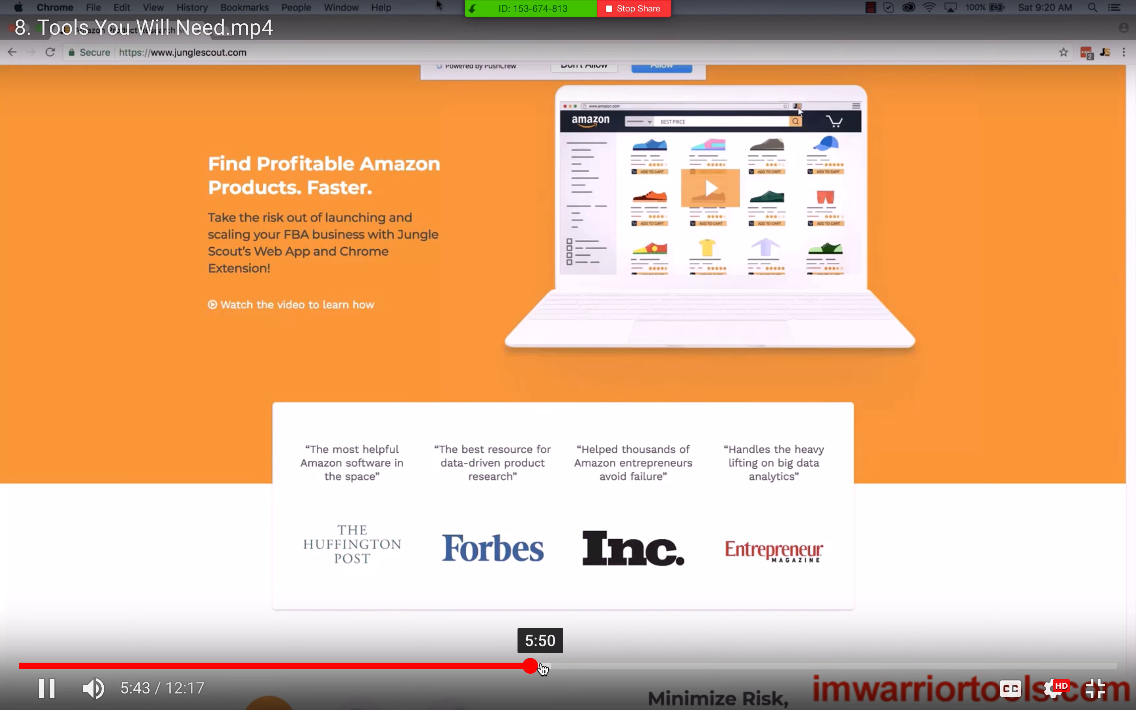
# Move the lesson video's playback back to 5:46 and pause it at 5:51
pyautogui.click(542, 667)
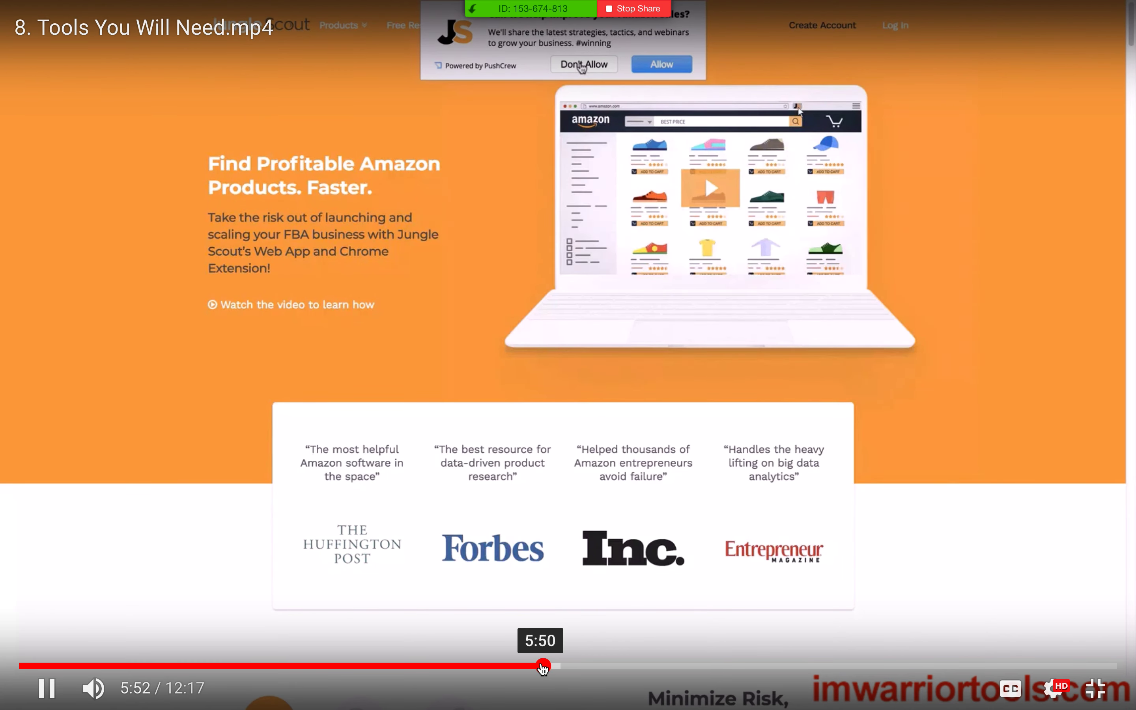
pyautogui.click(542, 666)
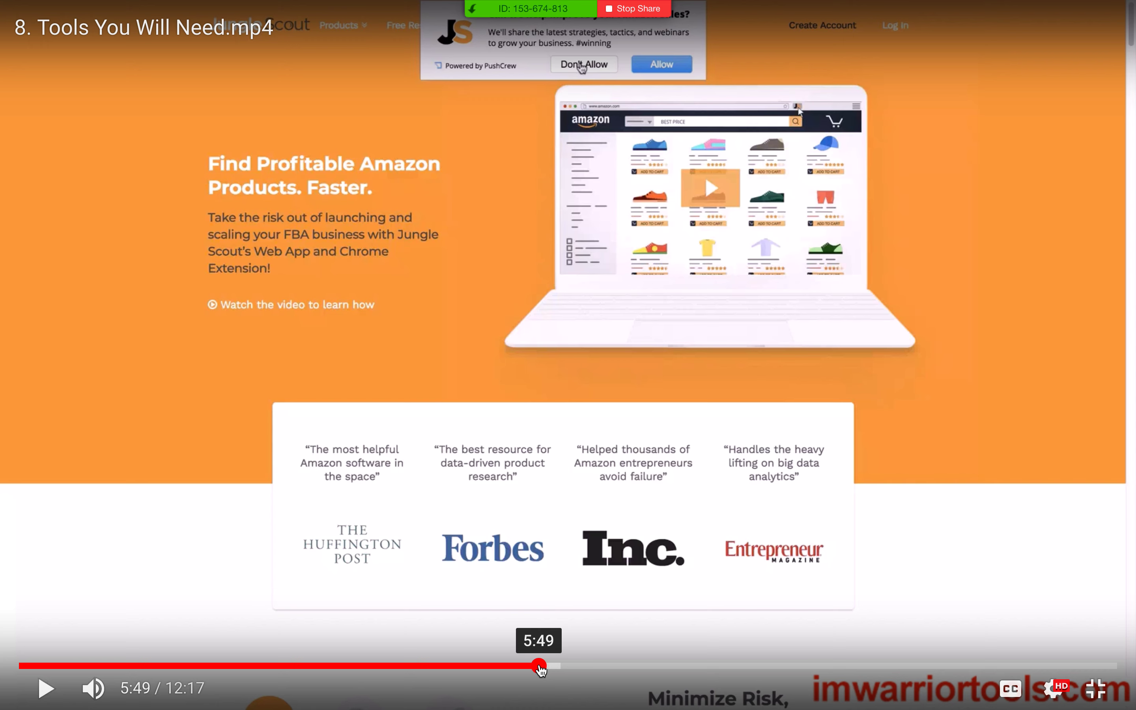
pyautogui.click(536, 667)
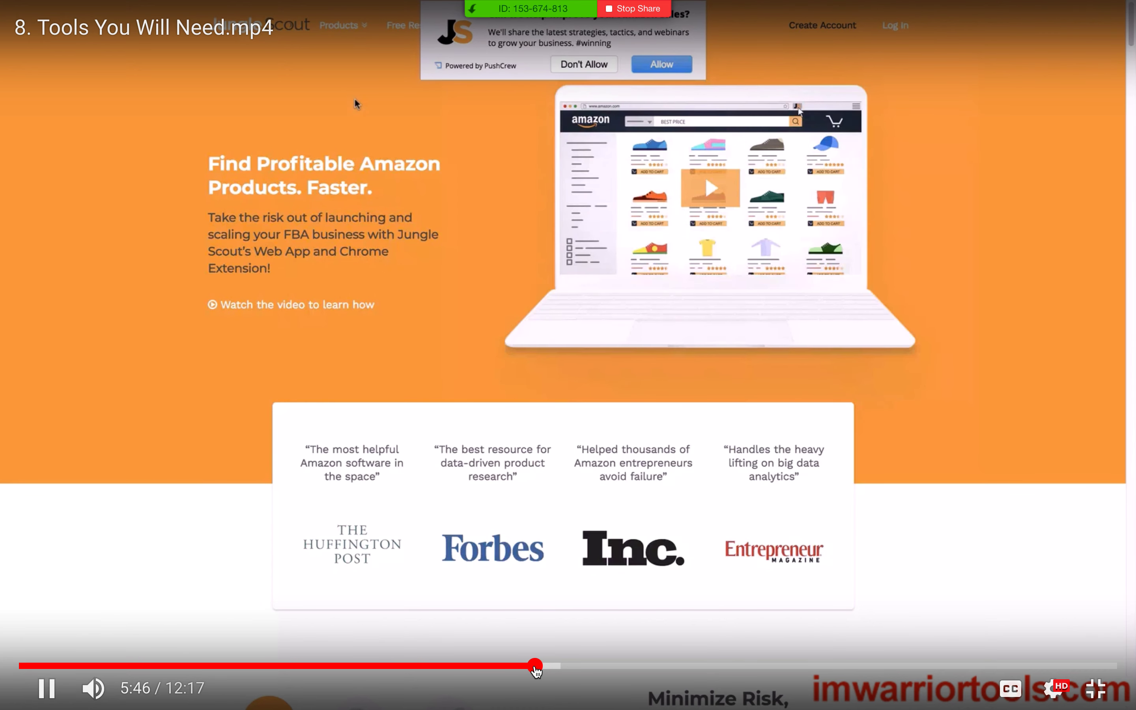
pyautogui.click(726, 468)
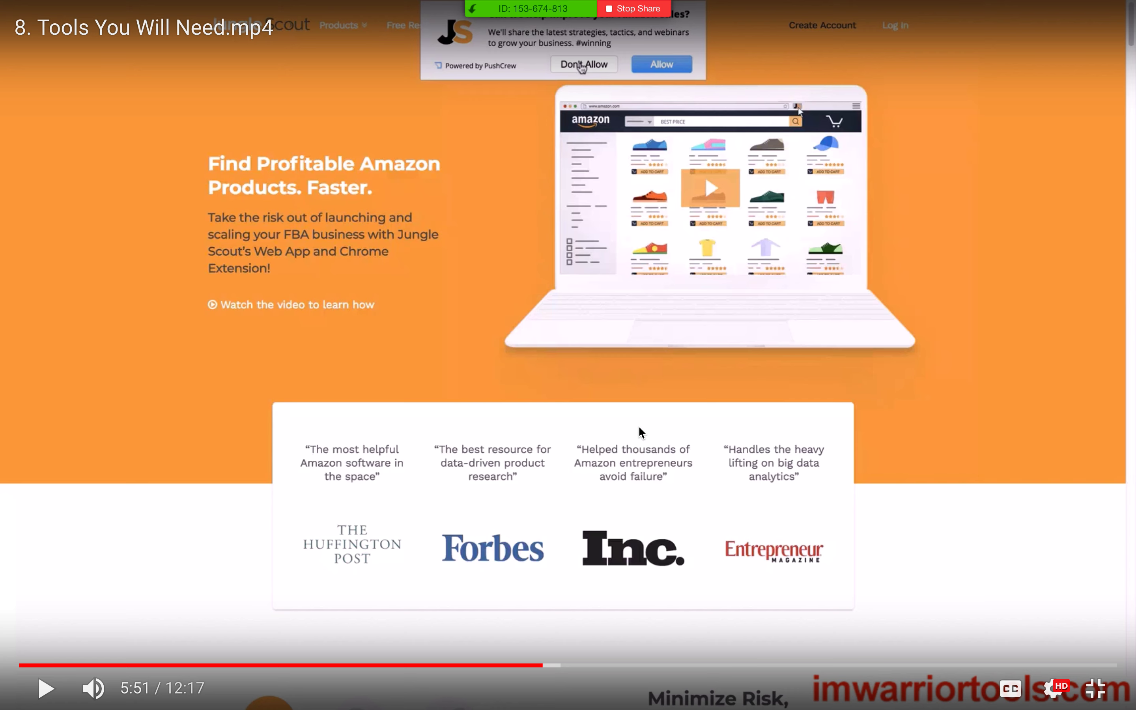
# Skip the lesson video forward in stages to 6:00, 6:09 and 6:16, and resume playback
pyautogui.click(555, 666)
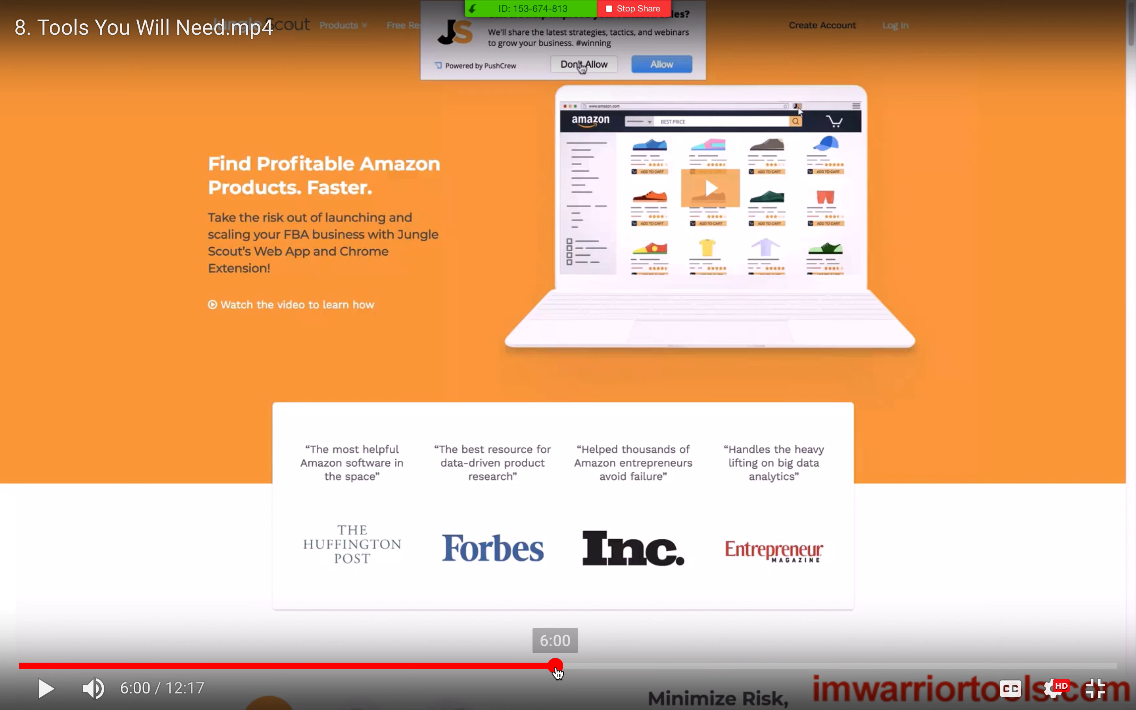
pyautogui.click(569, 666)
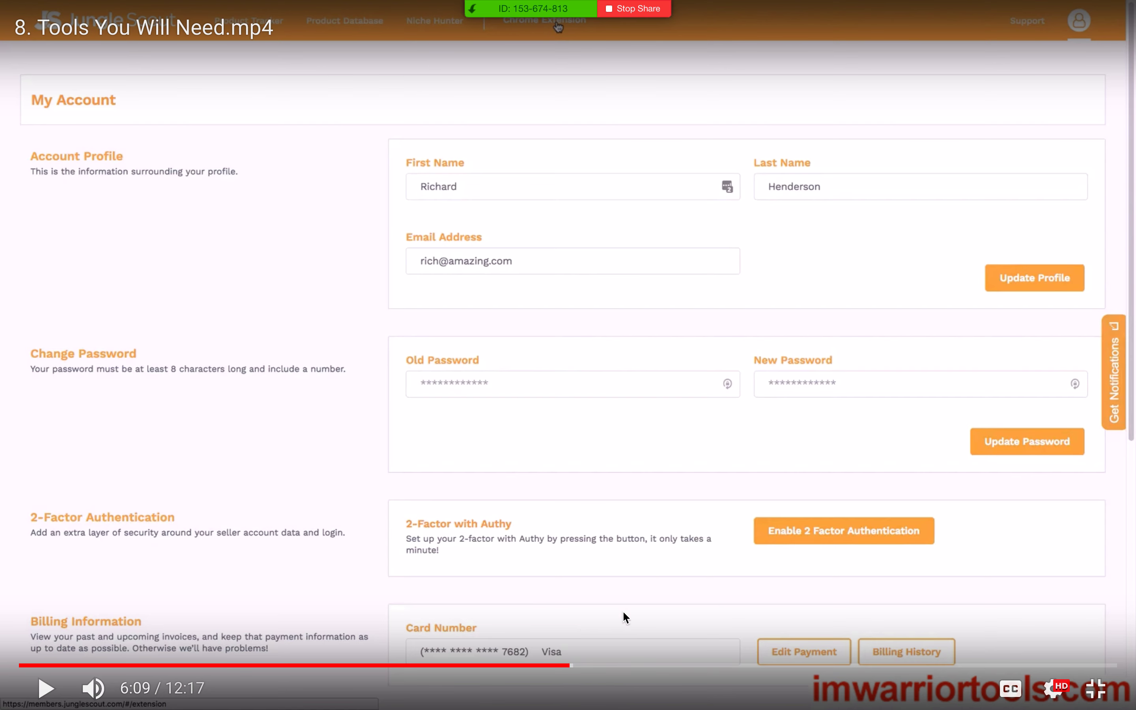
pyautogui.click(580, 666)
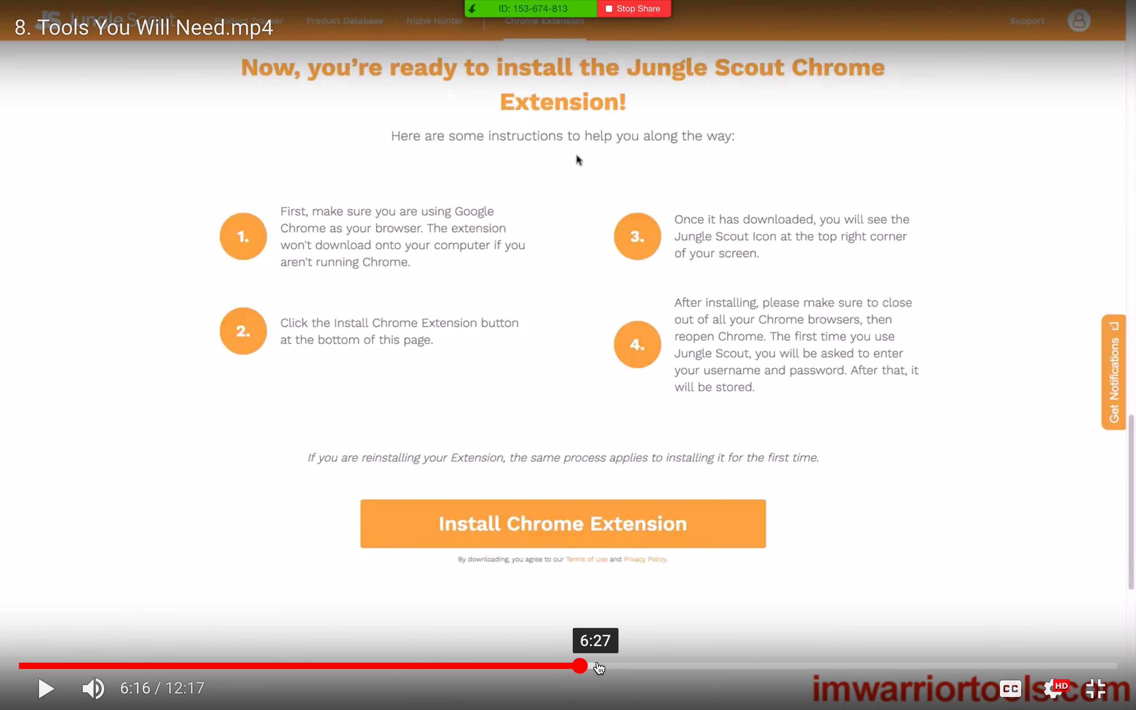
pyautogui.moveTo(634, 678)
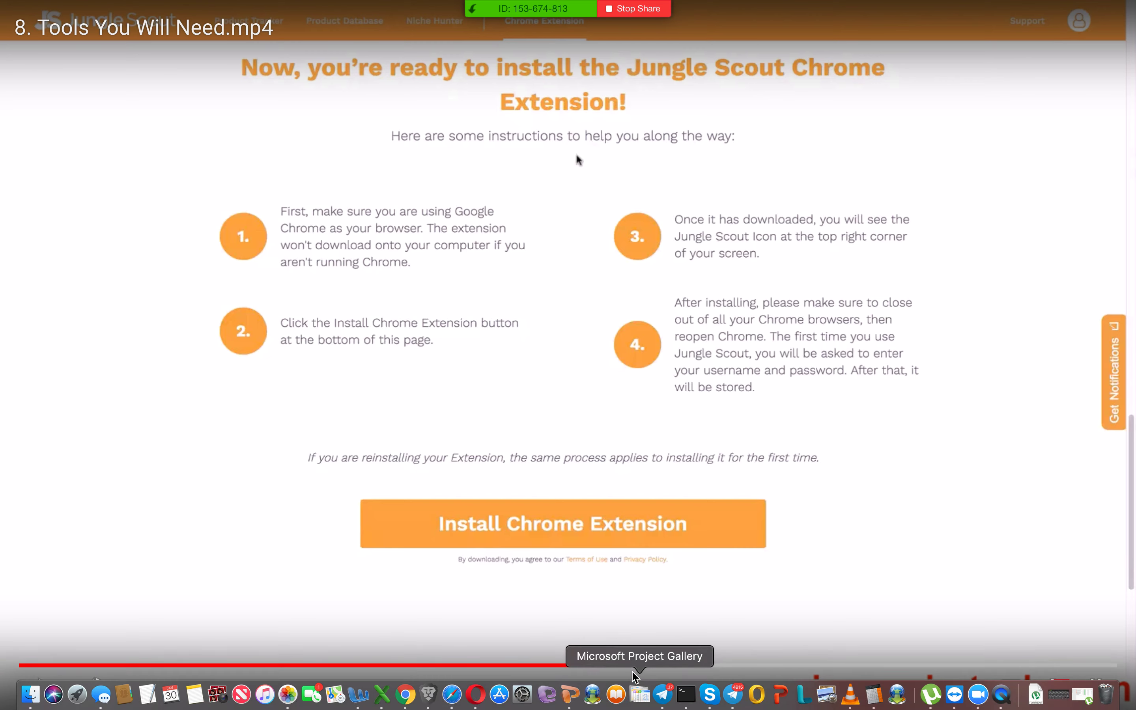
pyautogui.click(641, 570)
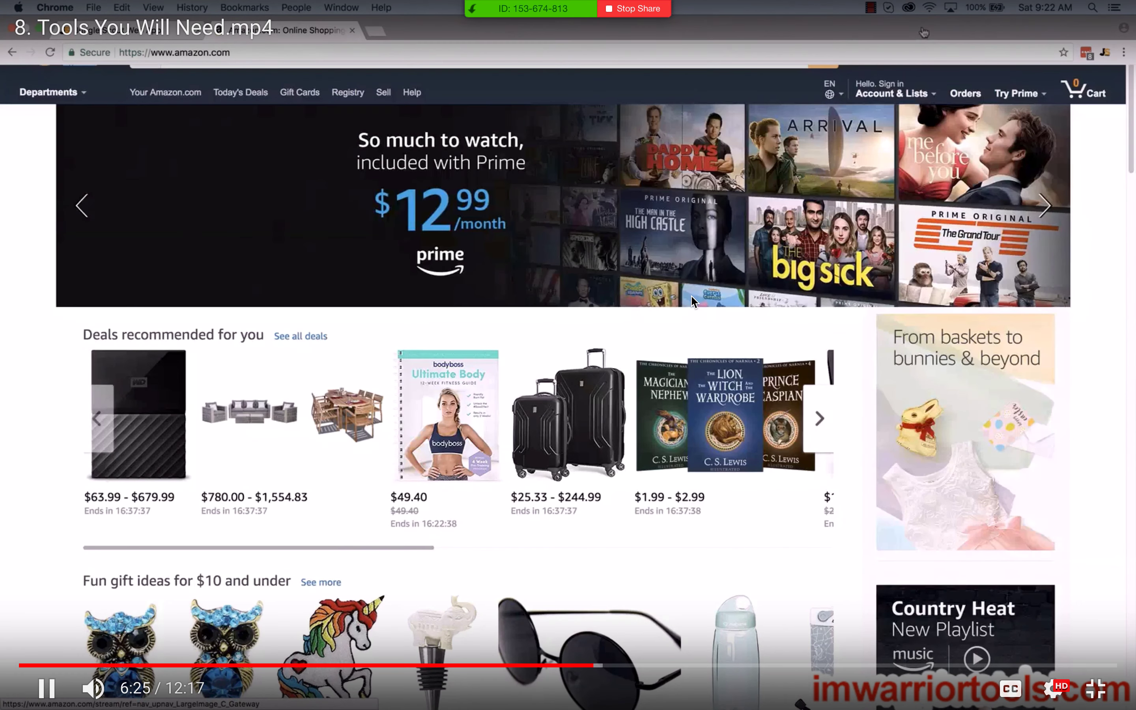
# Play the video's Jungle Scout extension demonstration with pauses at 6:27, 6:43 and 7:09, and leave full screen
pyautogui.click(628, 264)
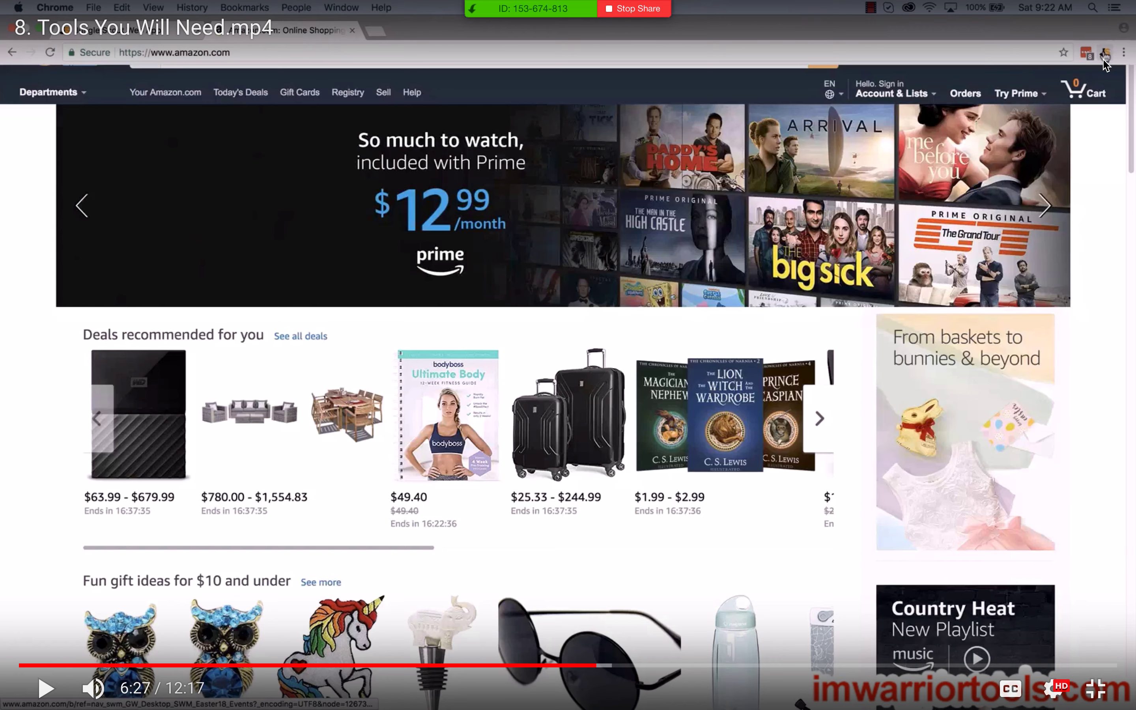
pyautogui.click(815, 397)
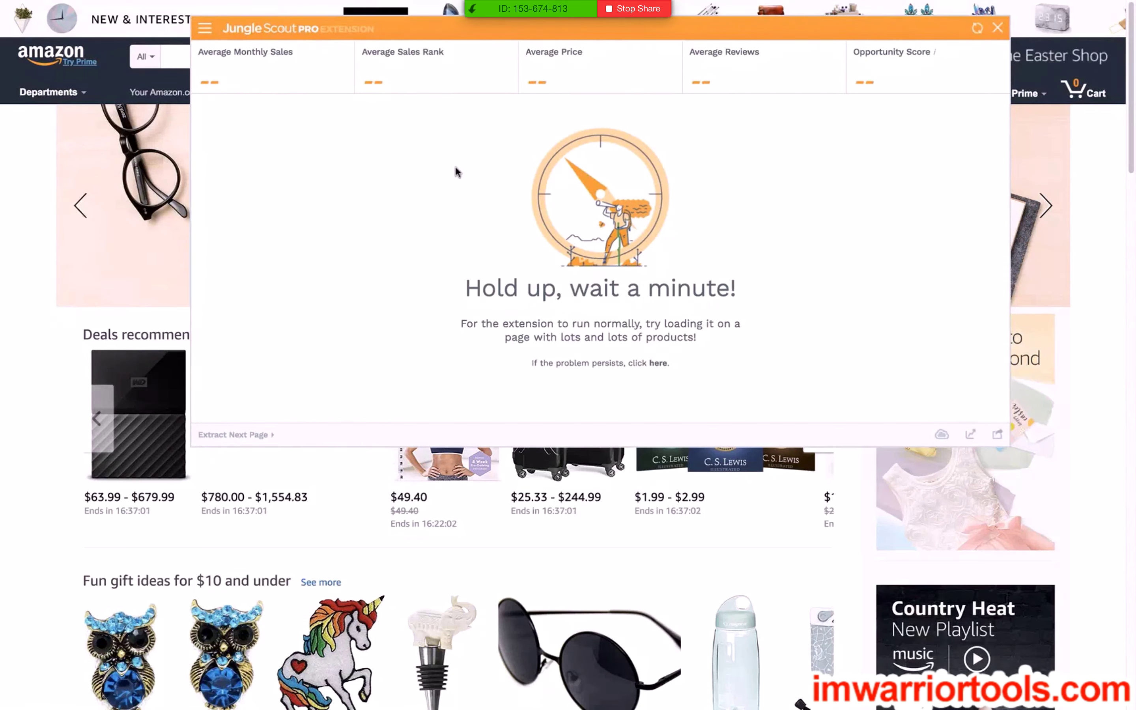
pyautogui.click(814, 399)
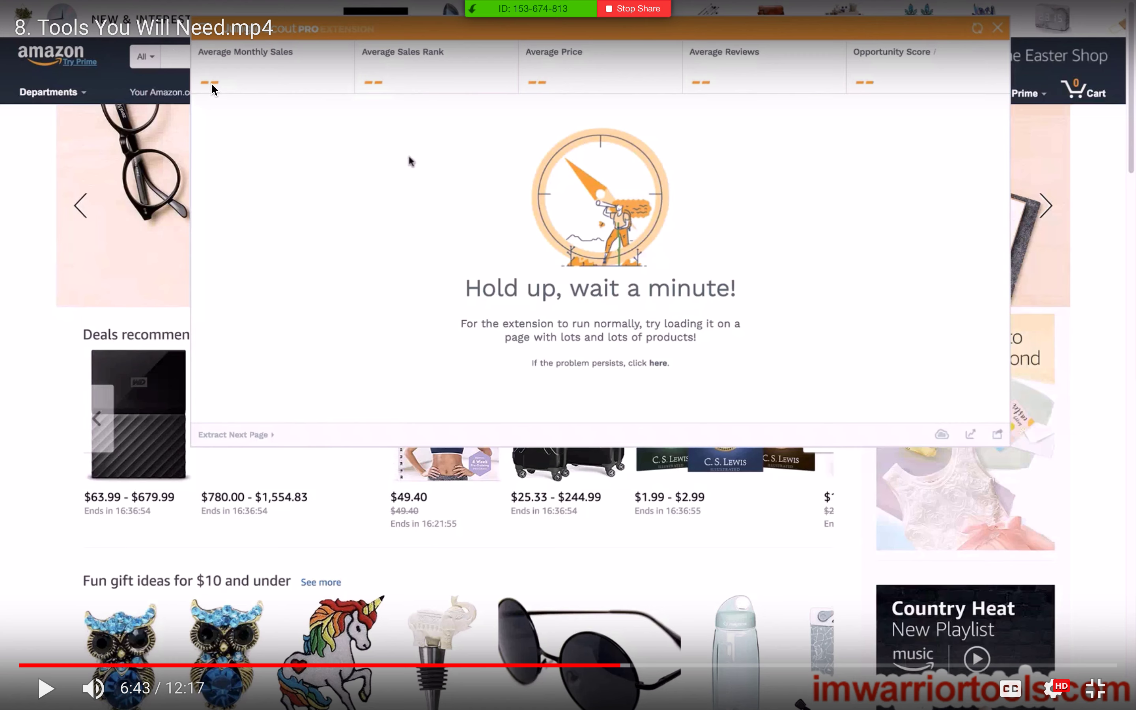
pyautogui.click(586, 304)
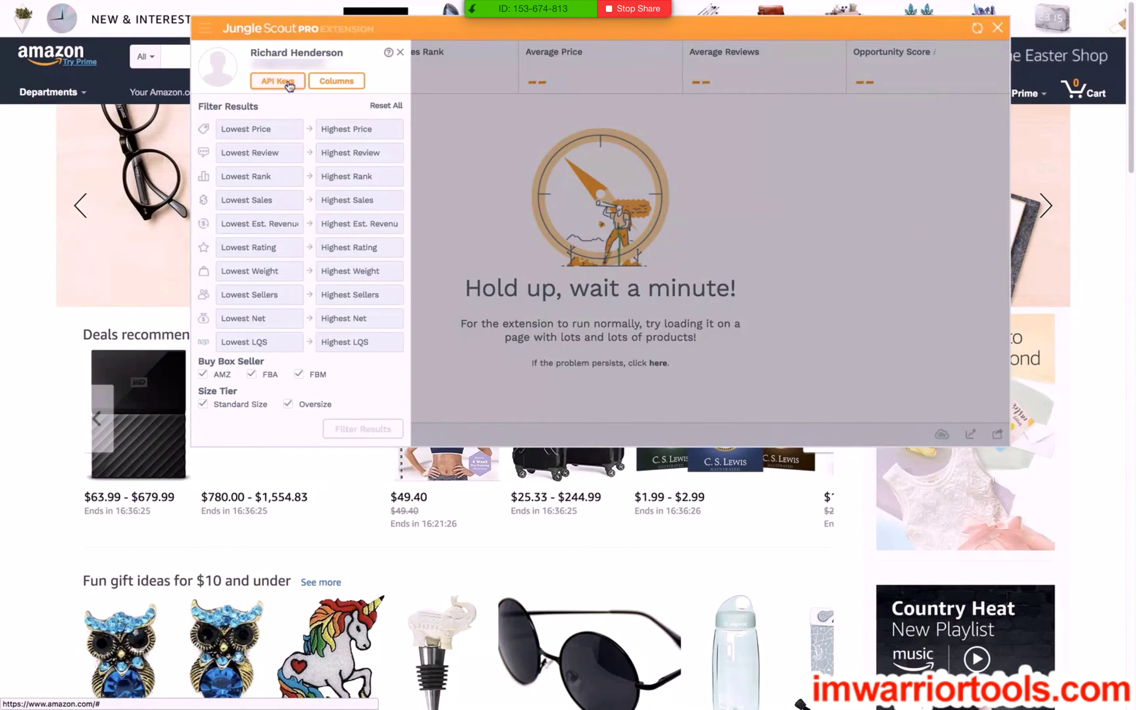
pyautogui.click(586, 304)
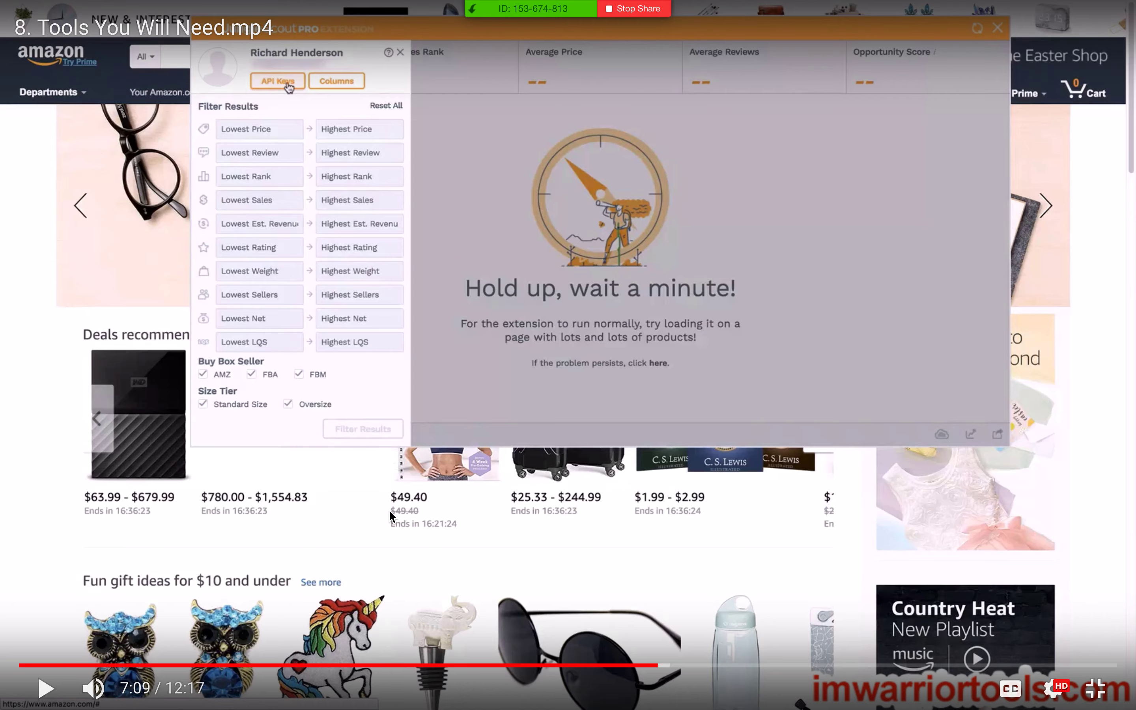
pyautogui.press('Escape')
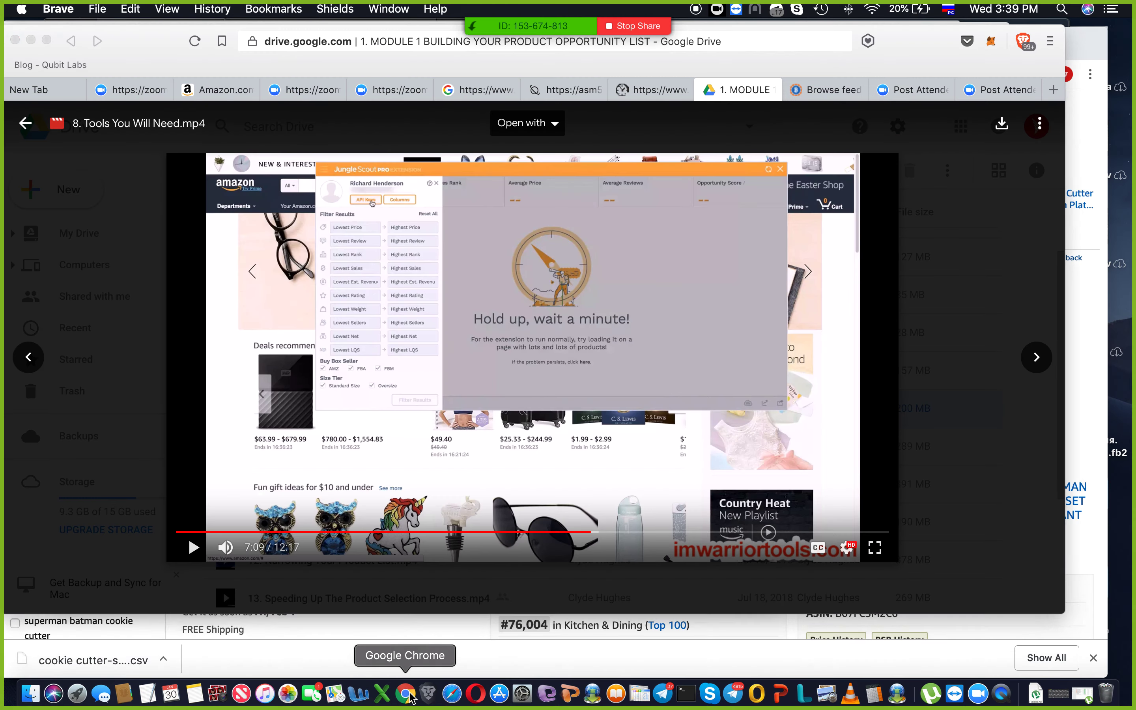
# Switch to Google Chrome and run the Jungle Scout extension on the Amazon results for "cookie cutter superhero"
pyautogui.click(405, 693)
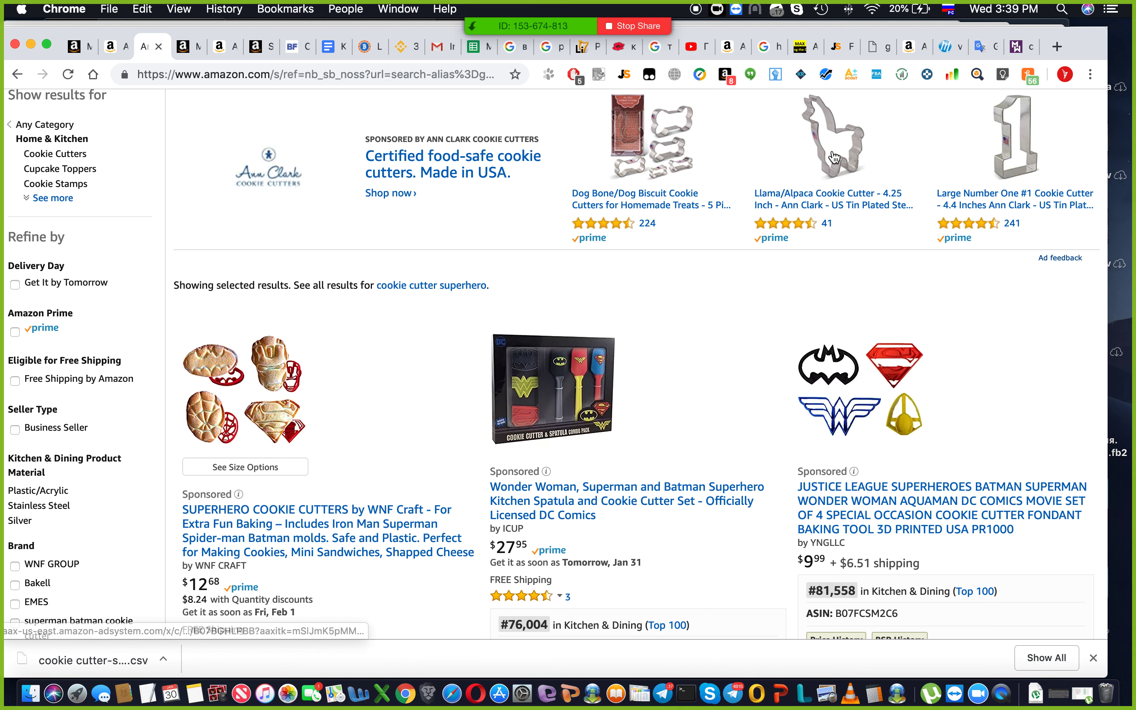
pyautogui.click(836, 46)
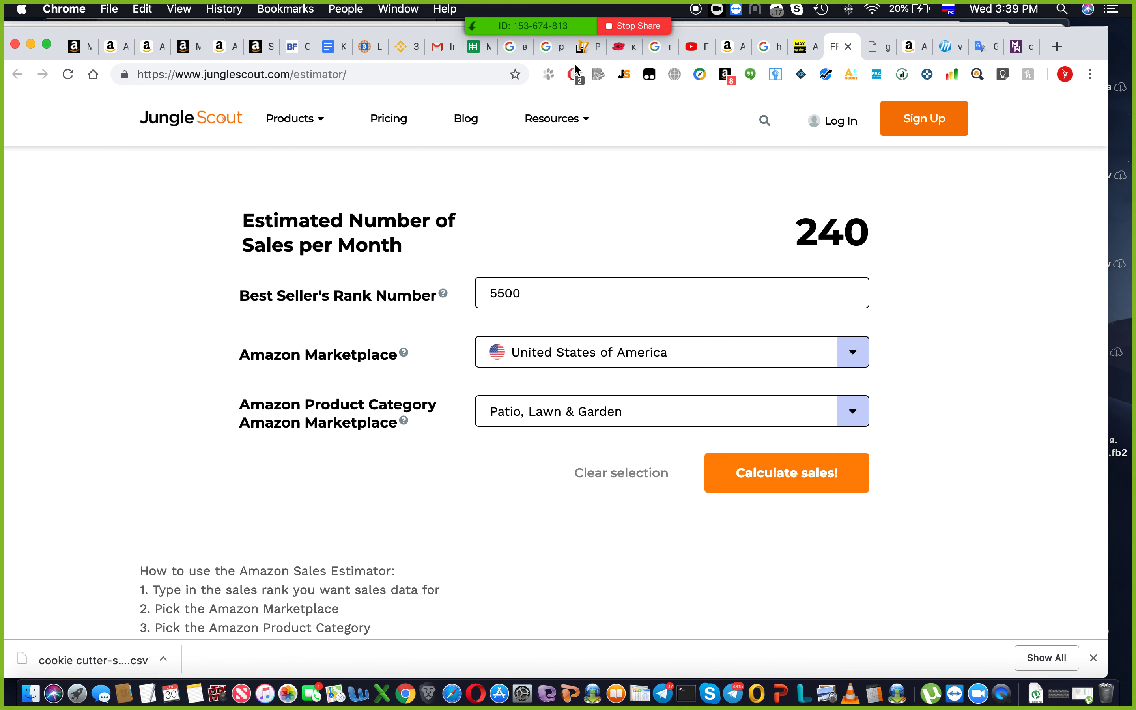
pyautogui.click(154, 55)
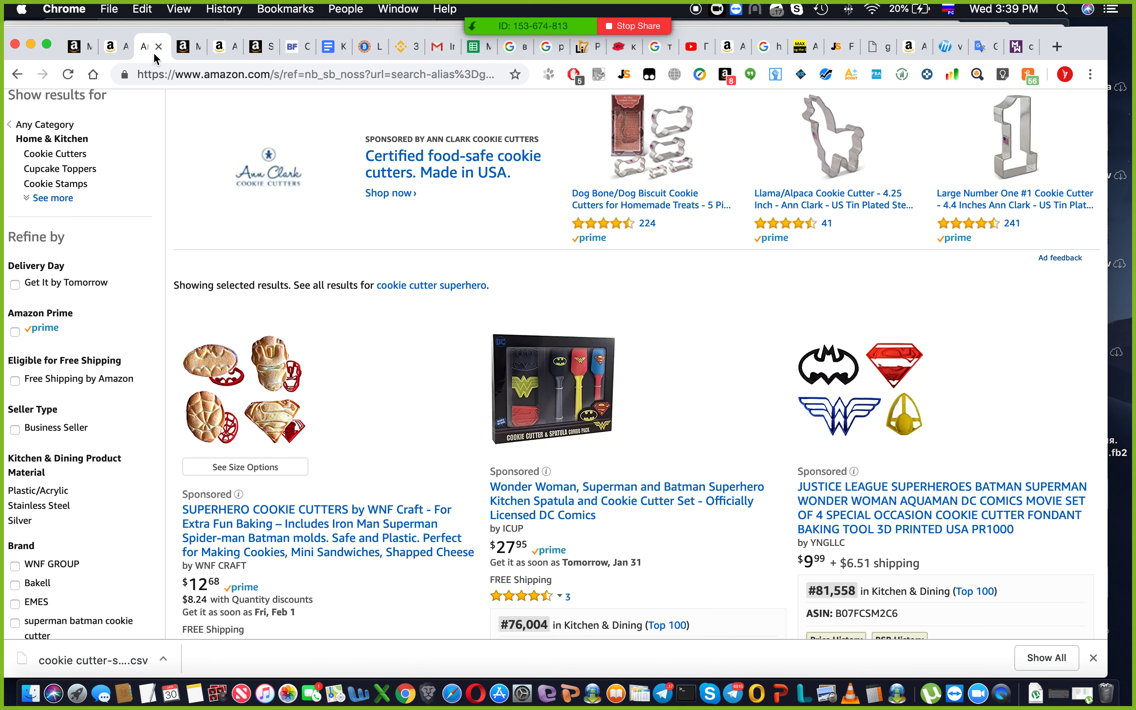
pyautogui.scroll(5, 860, 308)
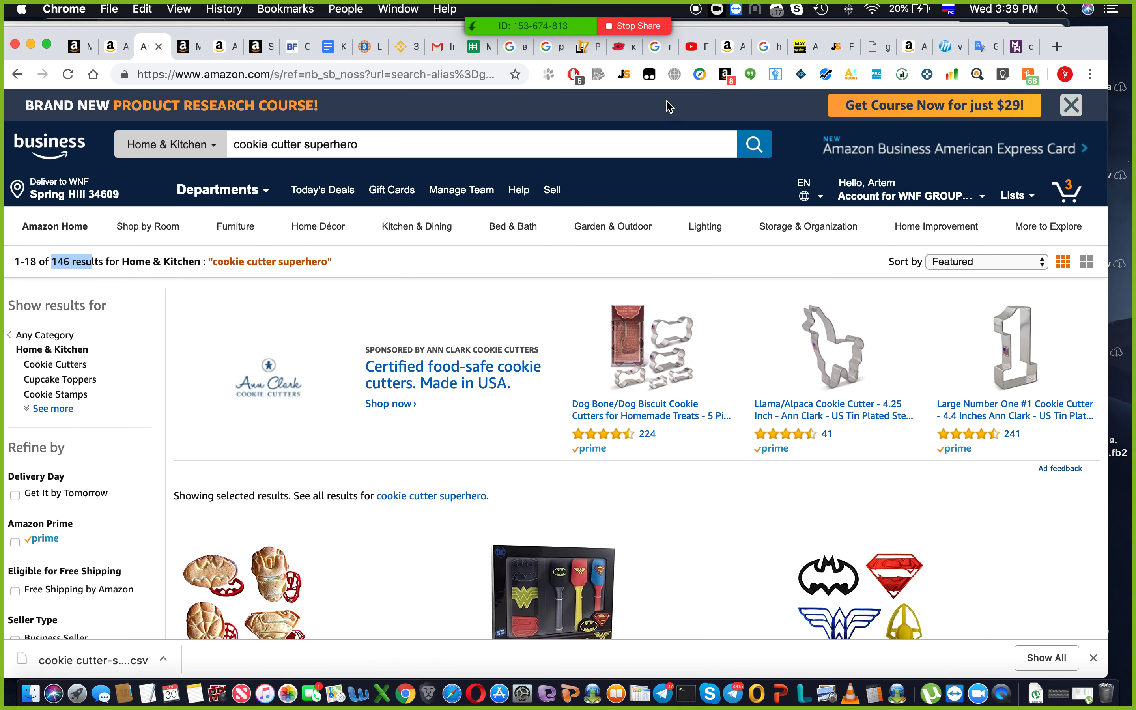
pyautogui.click(624, 75)
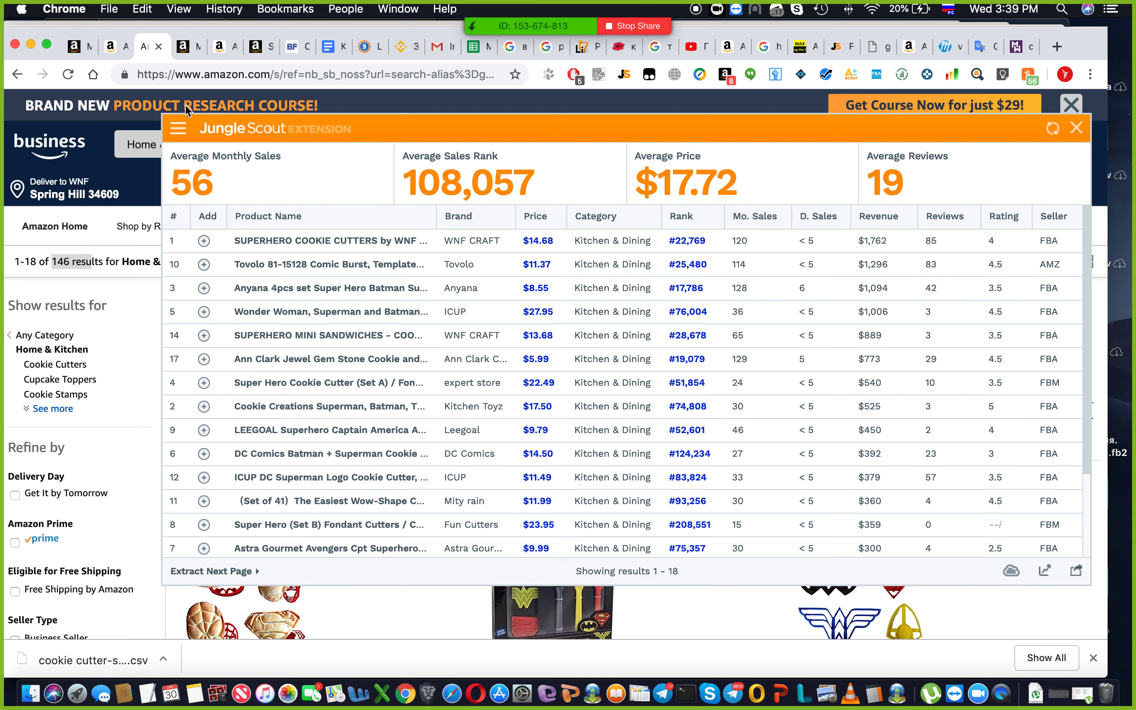
# Open the Jungle Scout extension's side menu and examine its account and support options
pyautogui.click(178, 132)
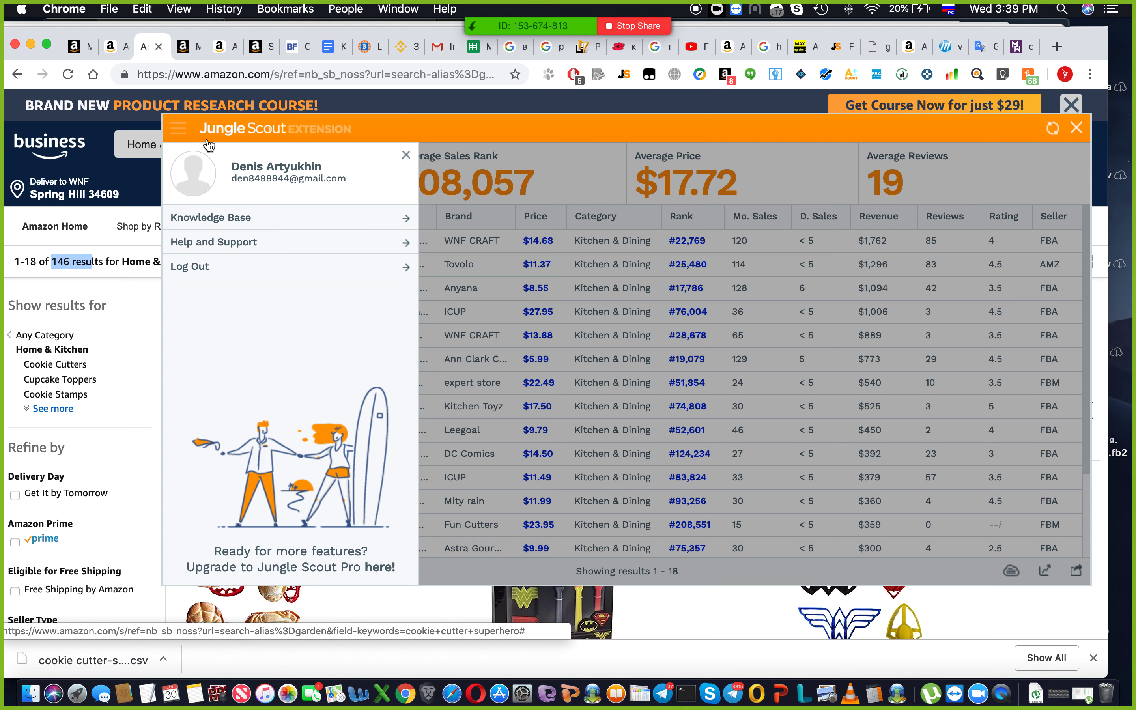
pyautogui.click(249, 174)
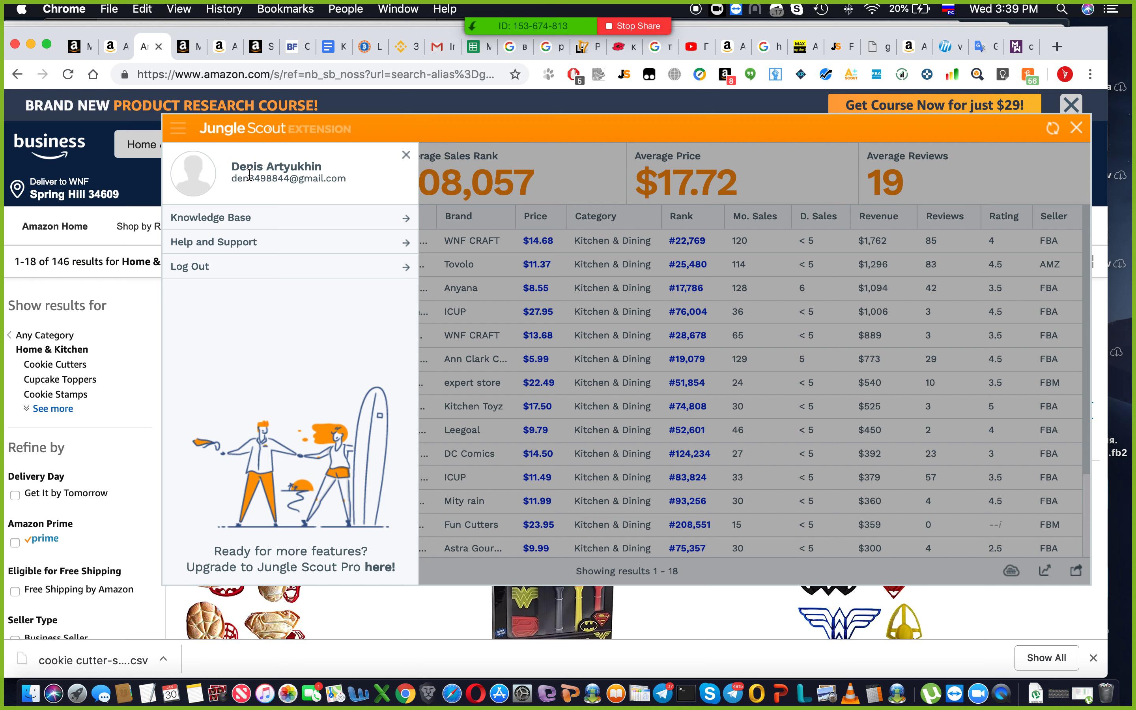
pyautogui.click(178, 133)
pyautogui.click(178, 133)
pyautogui.click(382, 245)
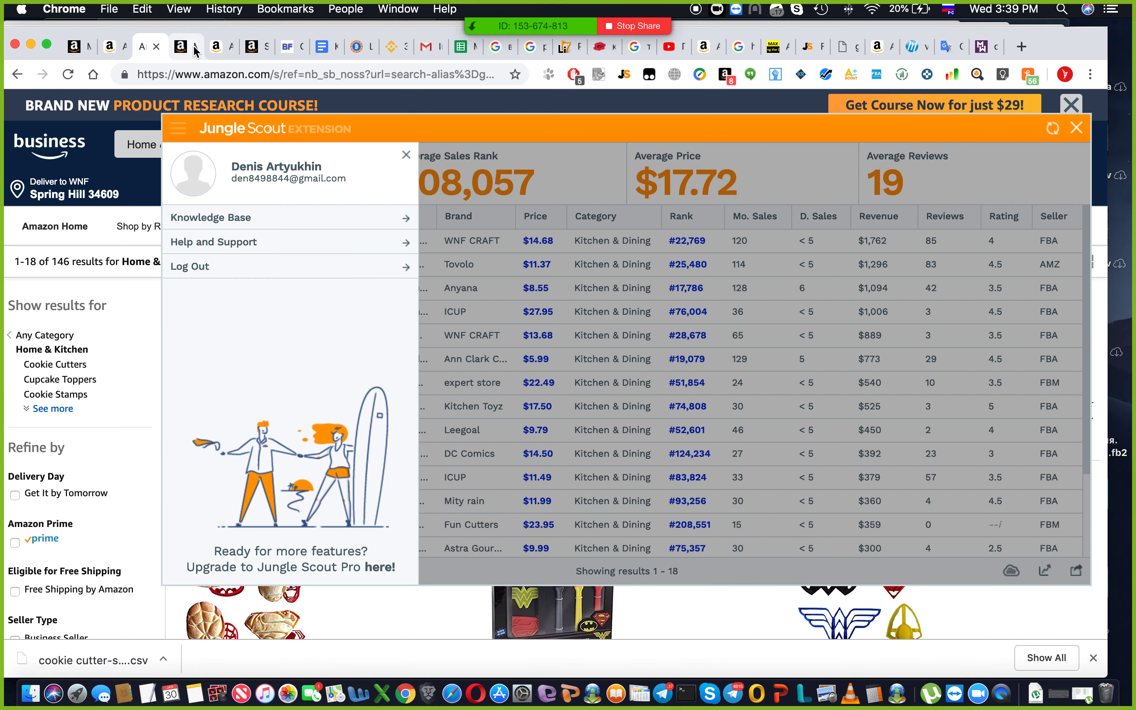
pyautogui.click(192, 47)
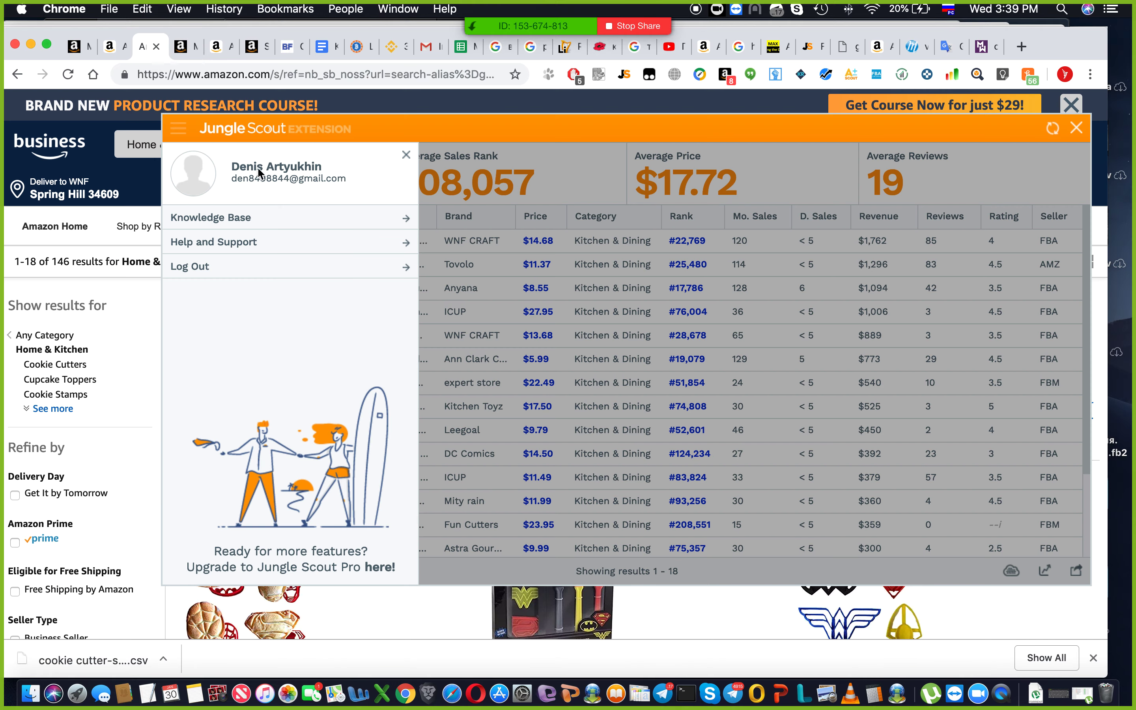
pyautogui.scroll(-1, 319, 509)
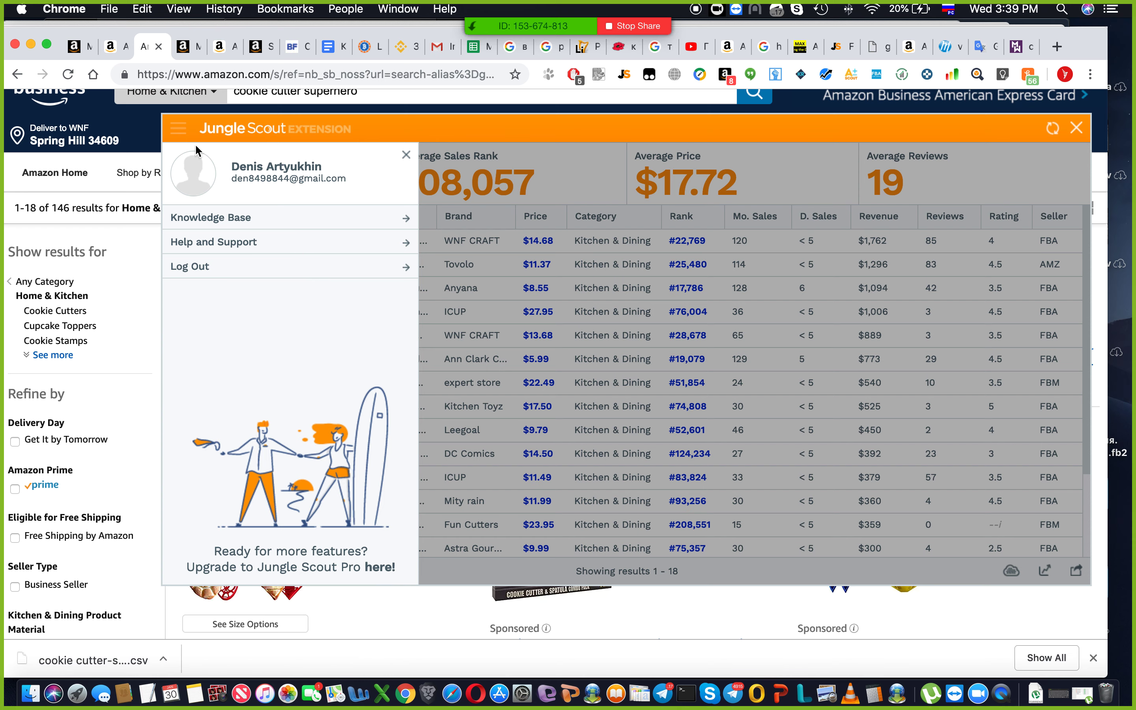
pyautogui.click(179, 129)
pyautogui.click(179, 130)
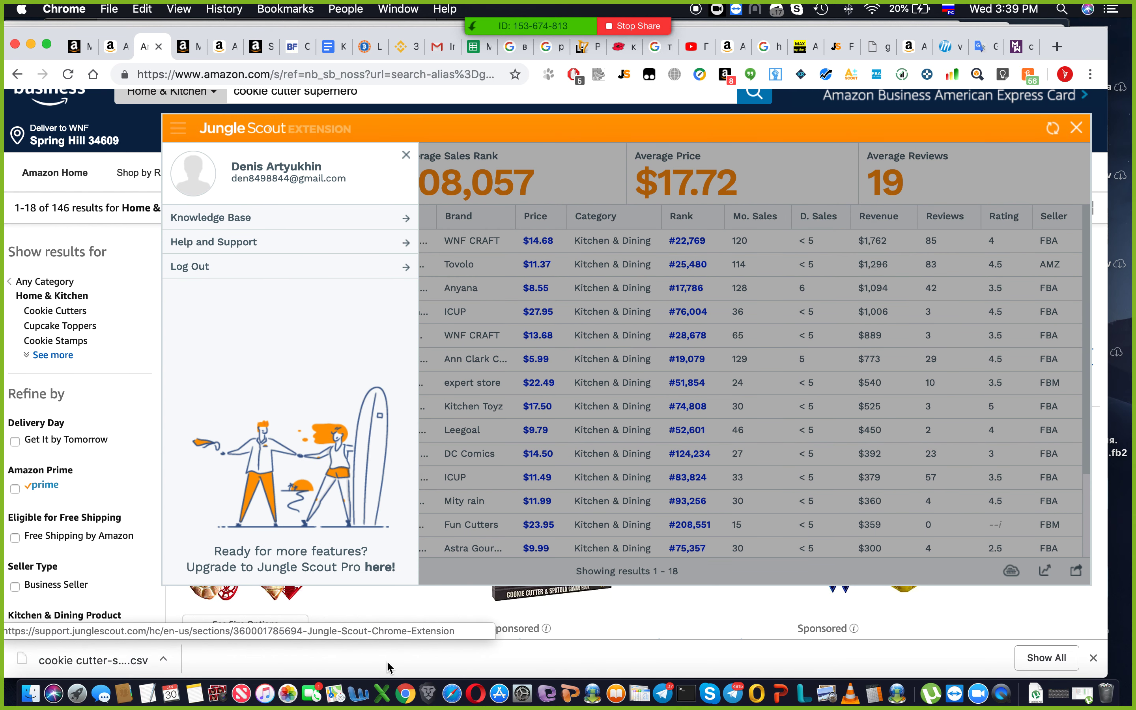
# Follow the upgrade link to the Jungle Scout website and look through the home page's feature sections
pyautogui.click(378, 568)
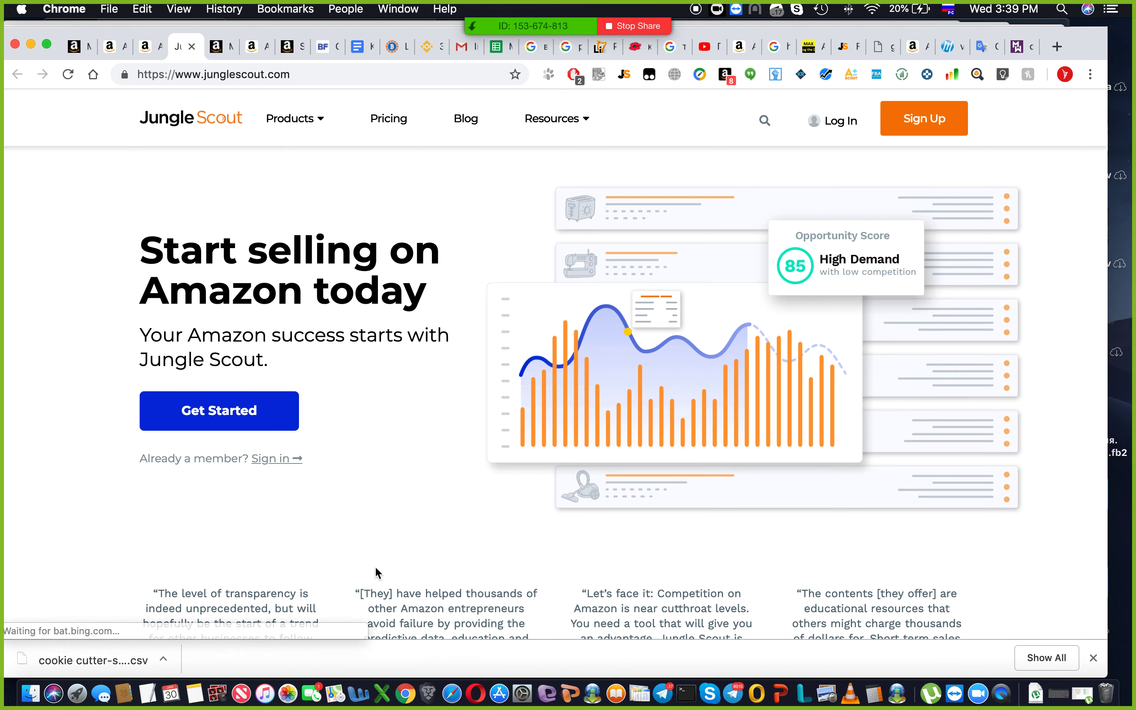
pyautogui.scroll(-20, 417, 544)
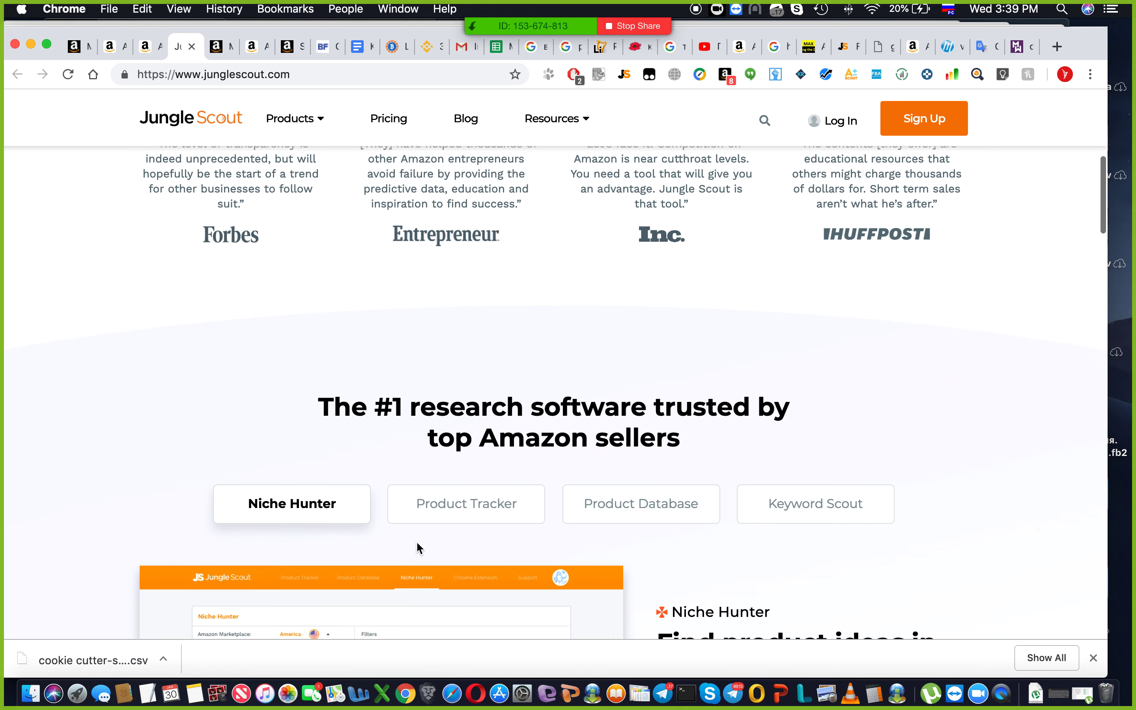
pyautogui.scroll(-20, 418, 545)
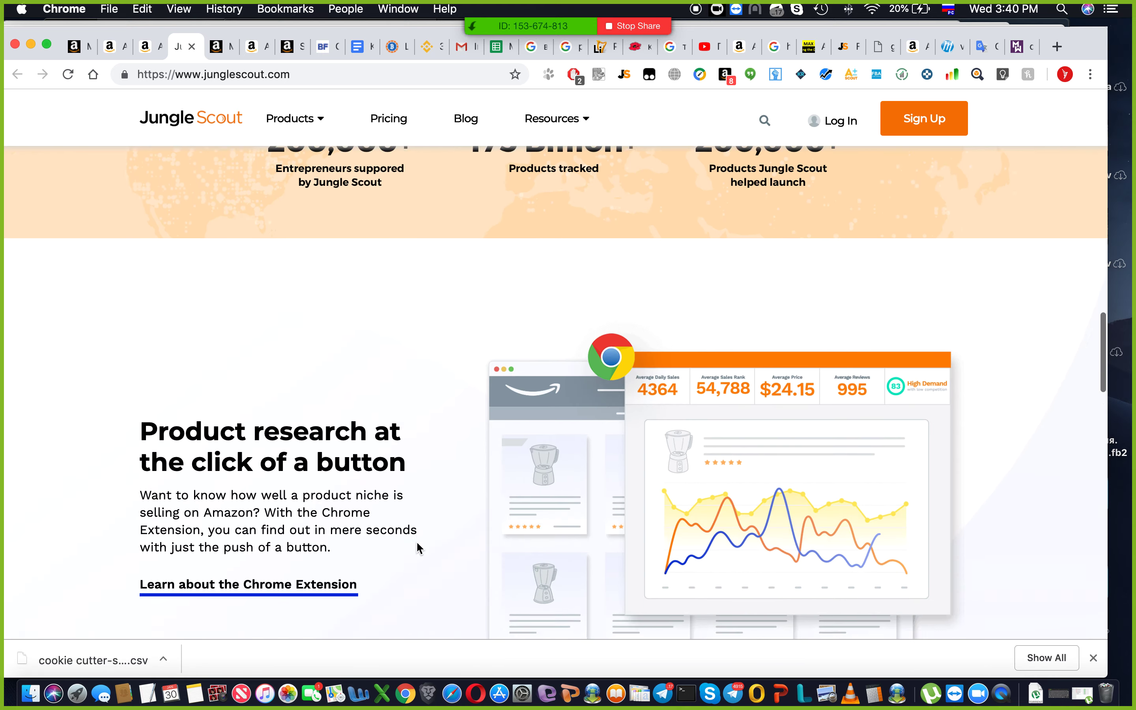
pyautogui.scroll(20, 417, 541)
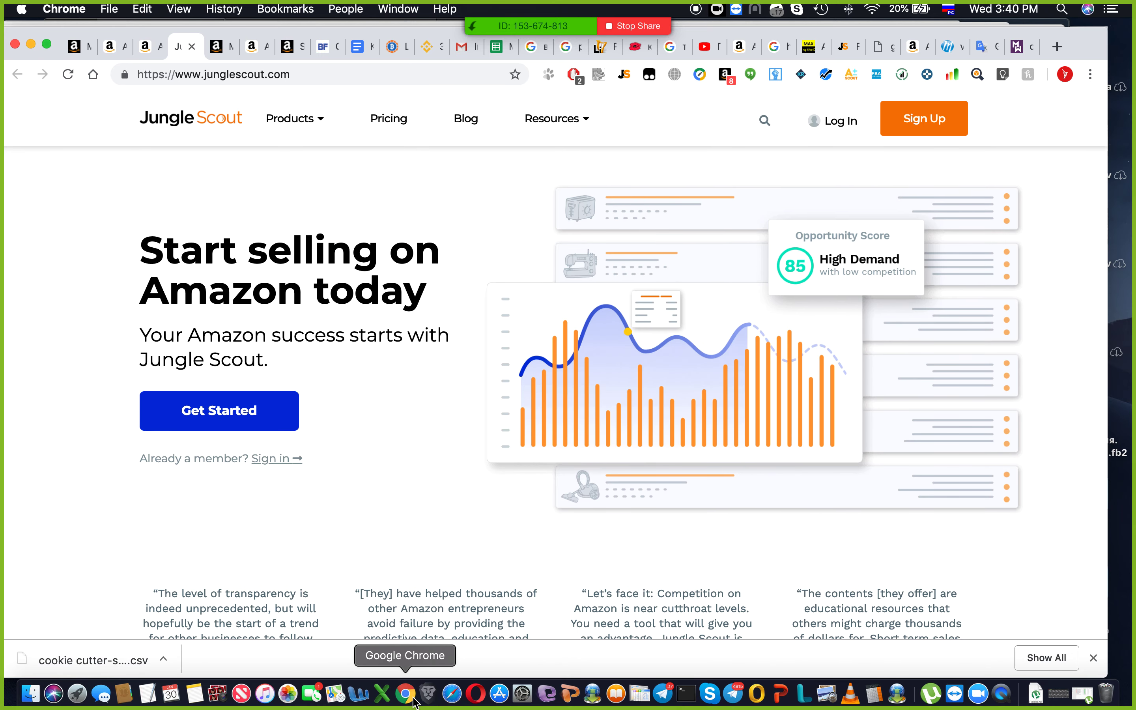
# Switch back to Brave, play the lesson video briefly to 7:10 and return it to full screen
pyautogui.click(428, 694)
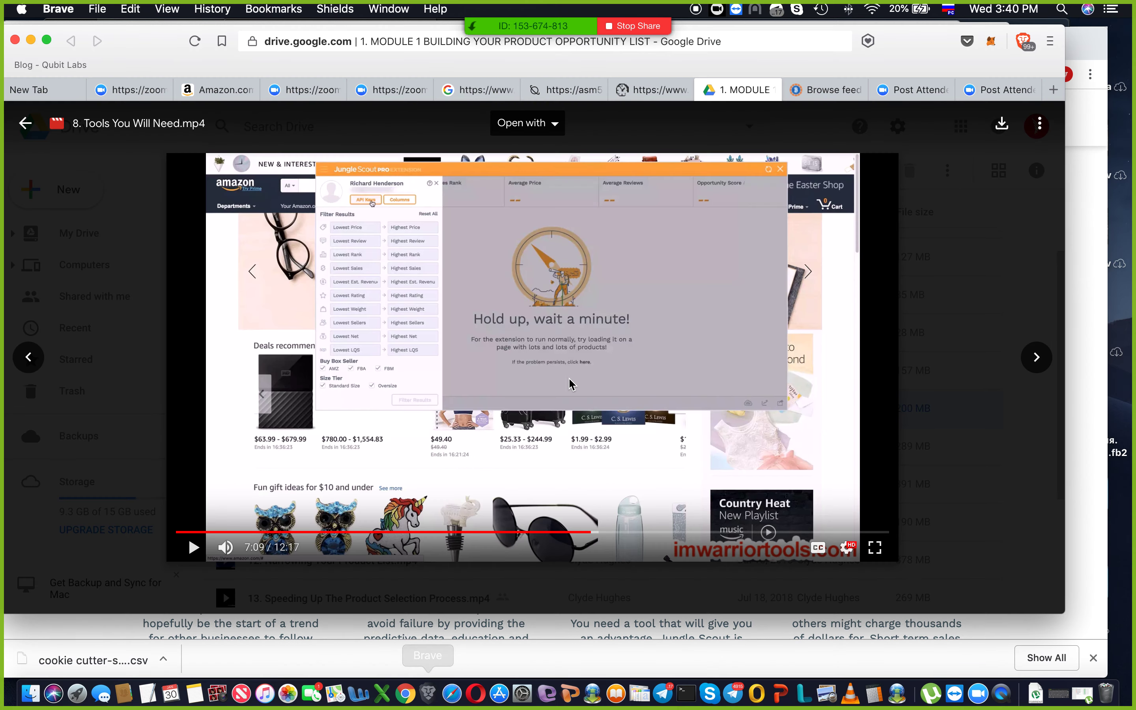
pyautogui.click(610, 376)
pyautogui.click(610, 375)
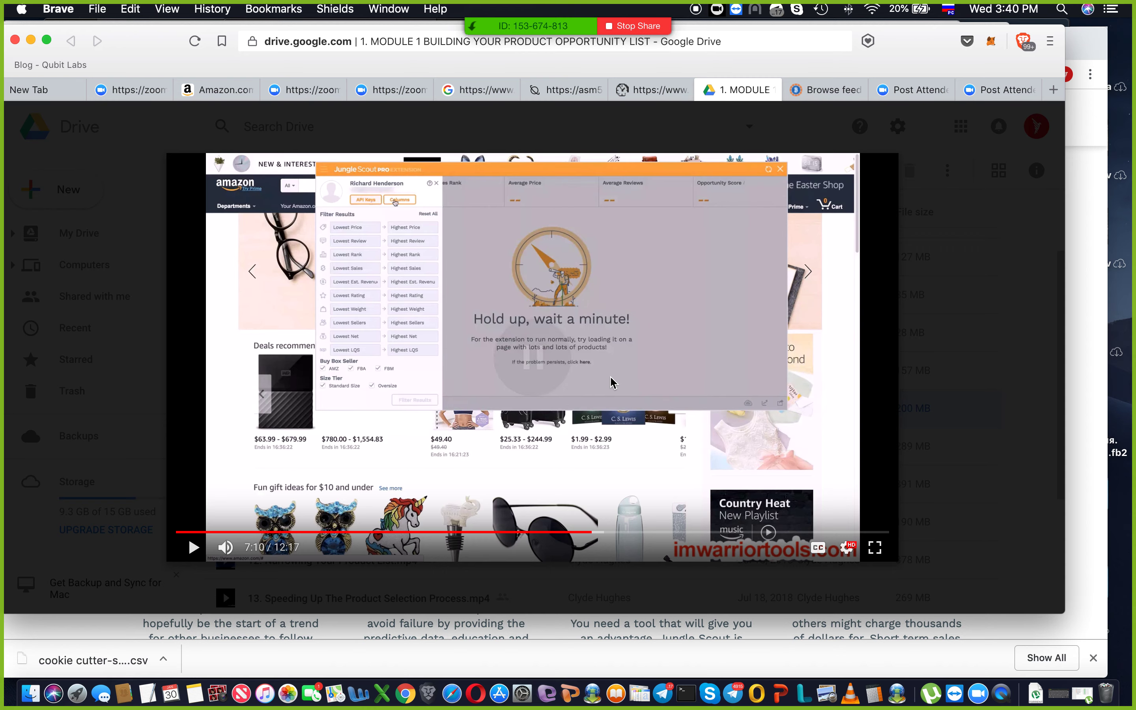
pyautogui.click(874, 547)
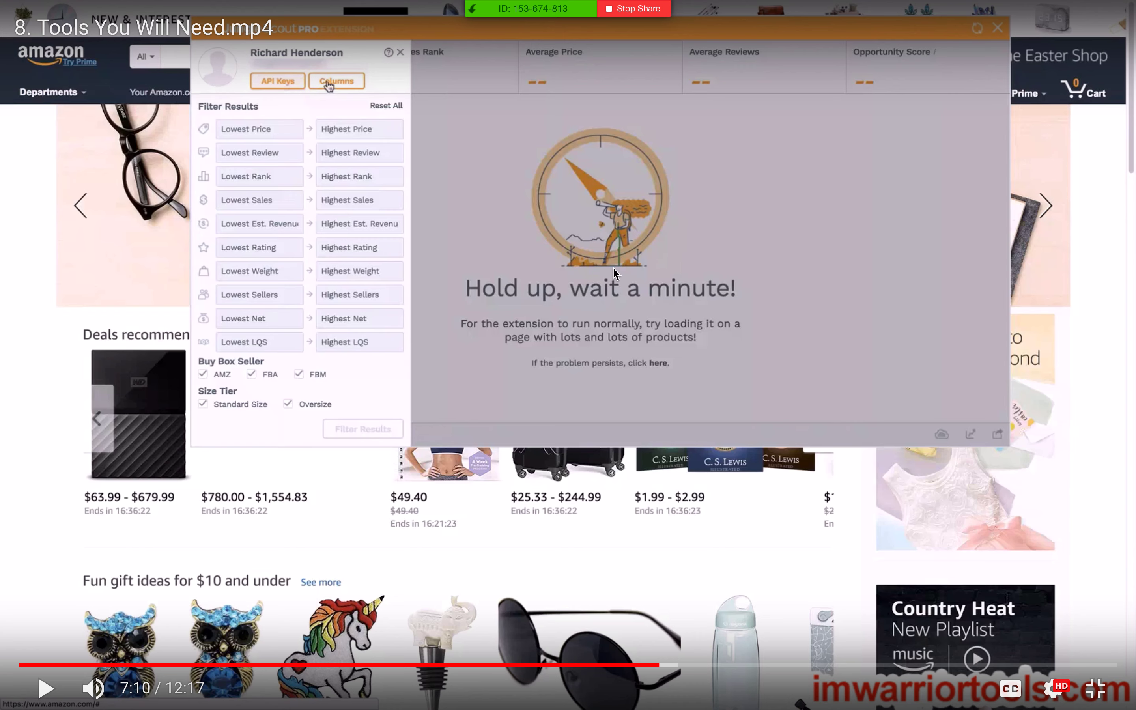
# Rewind the lesson video to 7:08 and pause it at 7:09
pyautogui.click(574, 281)
pyautogui.click(657, 666)
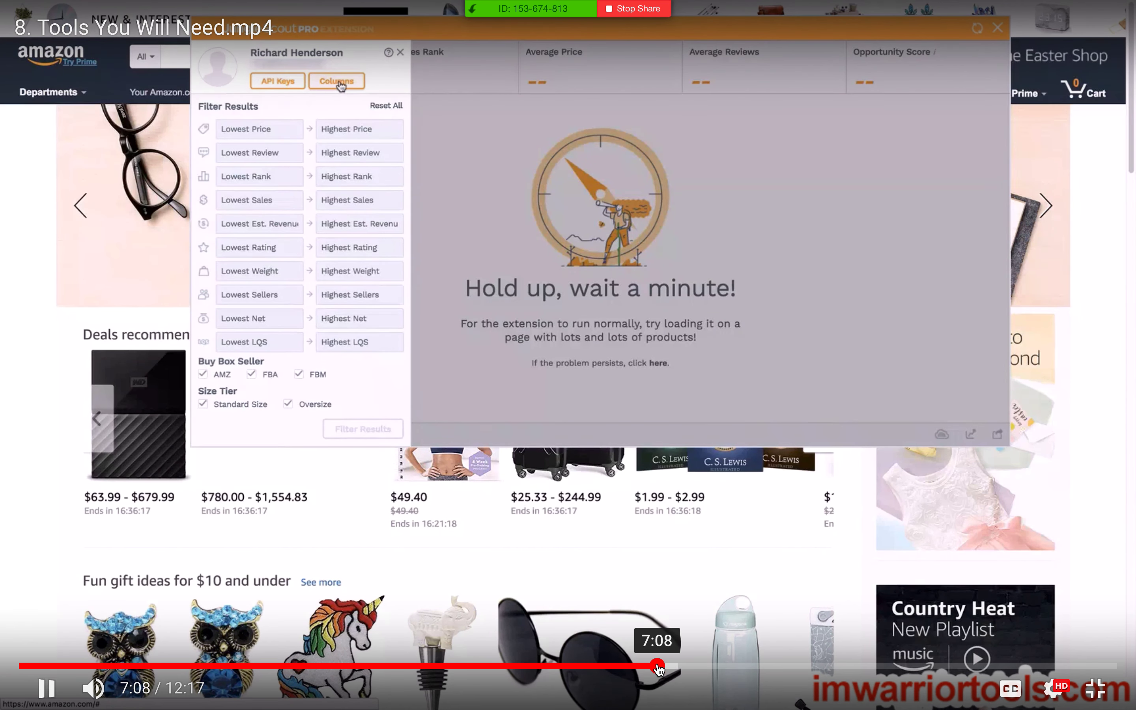
pyautogui.click(463, 324)
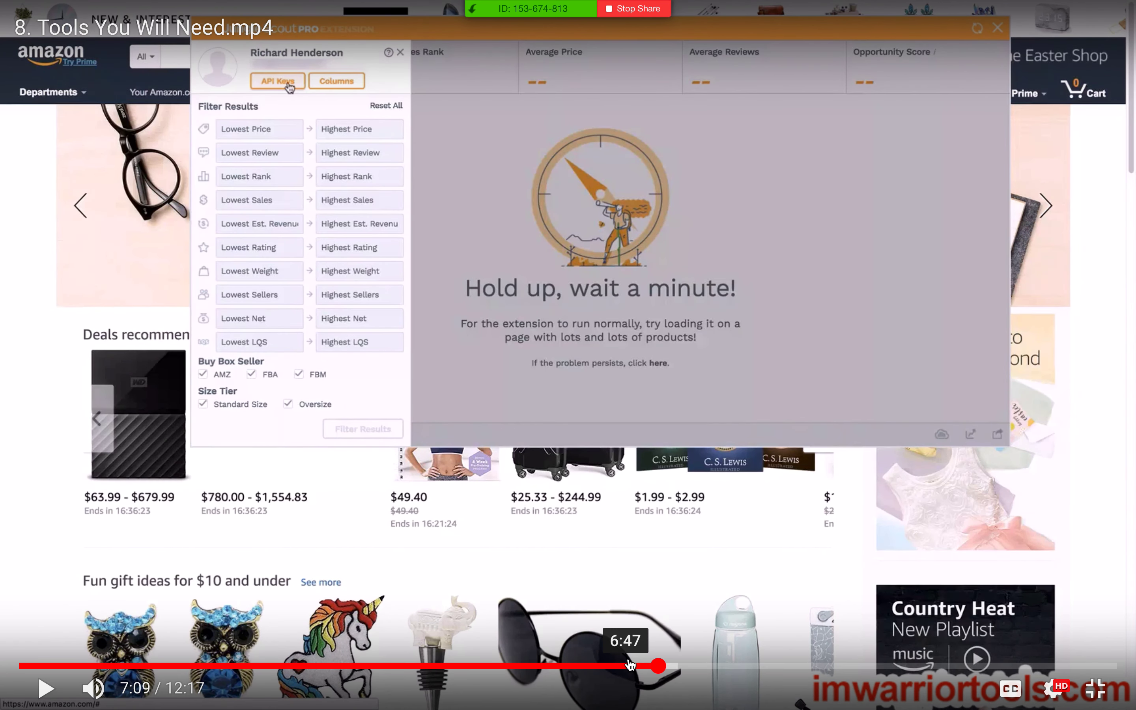
# Step the lesson video back slightly and play it on to the column display preferences, pausing at 7:12 and 7:27
pyautogui.click(650, 671)
pyautogui.moveTo(651, 670); pyautogui.dragTo(637, 675)
pyautogui.click(418, 335)
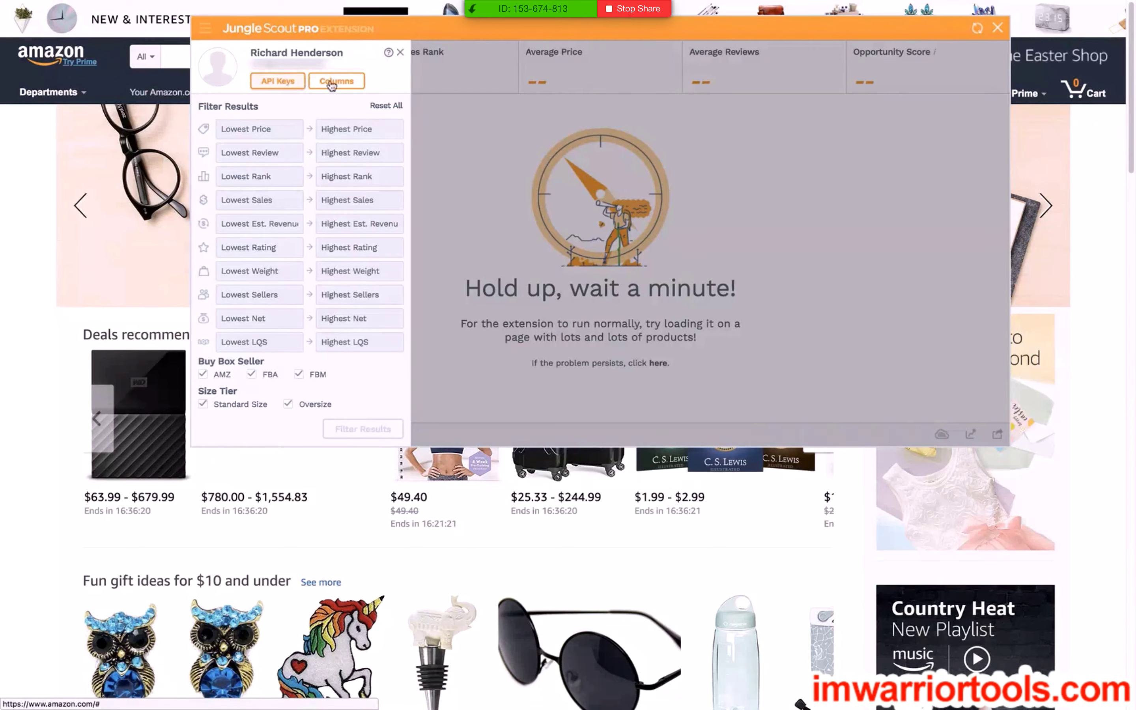
pyautogui.click(464, 334)
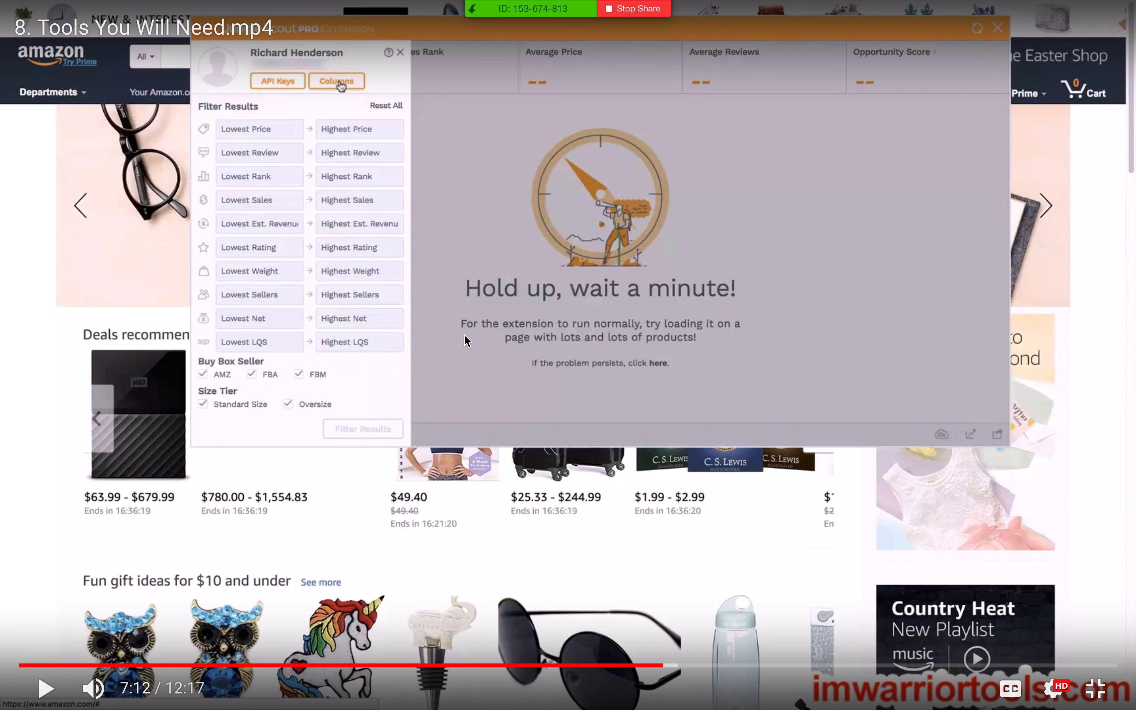
pyautogui.click(465, 334)
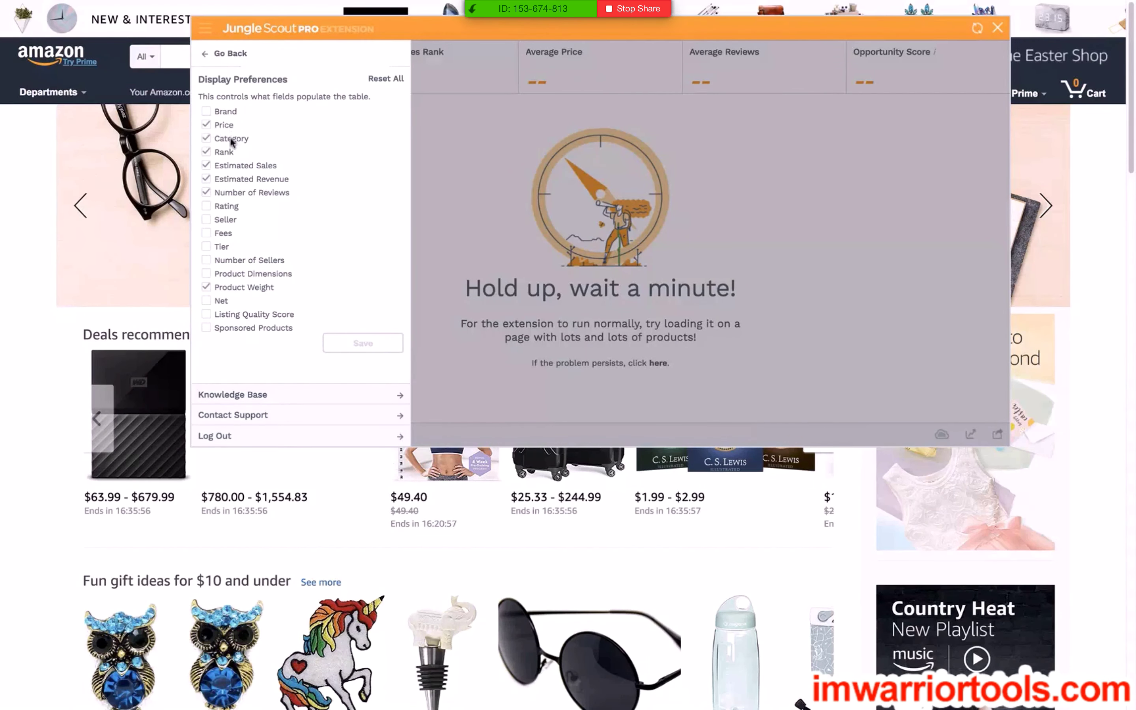
pyautogui.click(468, 340)
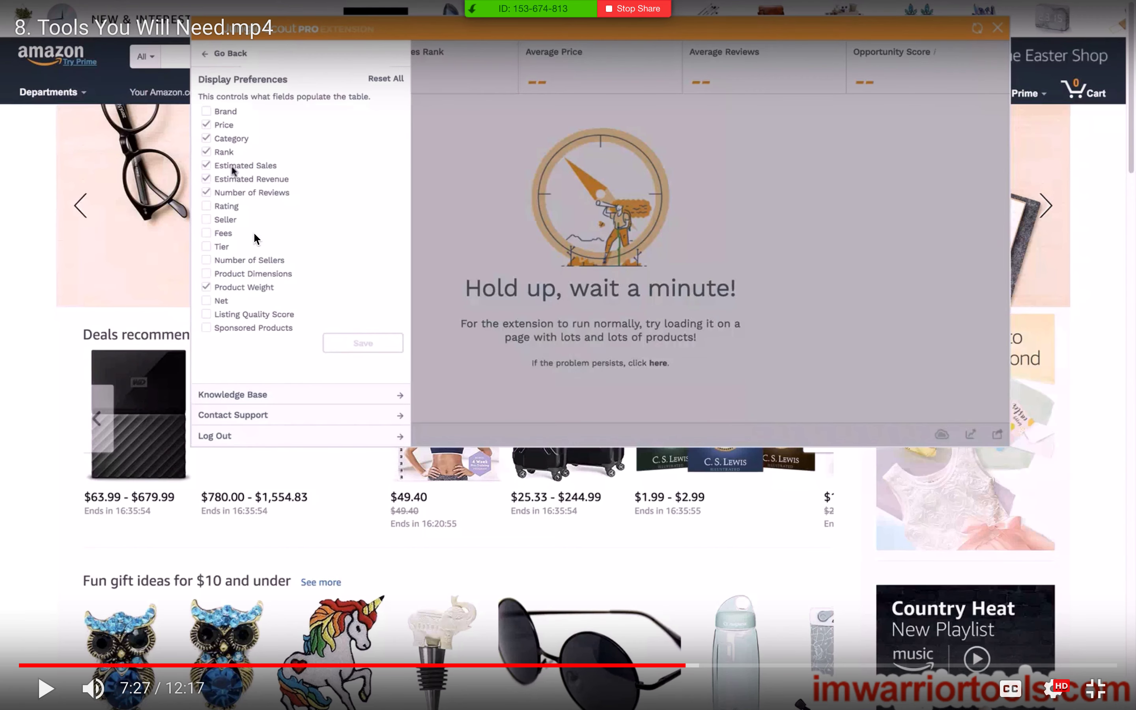
# Continue the lesson video through the display preferences explanation, pausing at 7:38 and 7:42
pyautogui.click(451, 161)
pyautogui.click(355, 209)
pyautogui.click(308, 246)
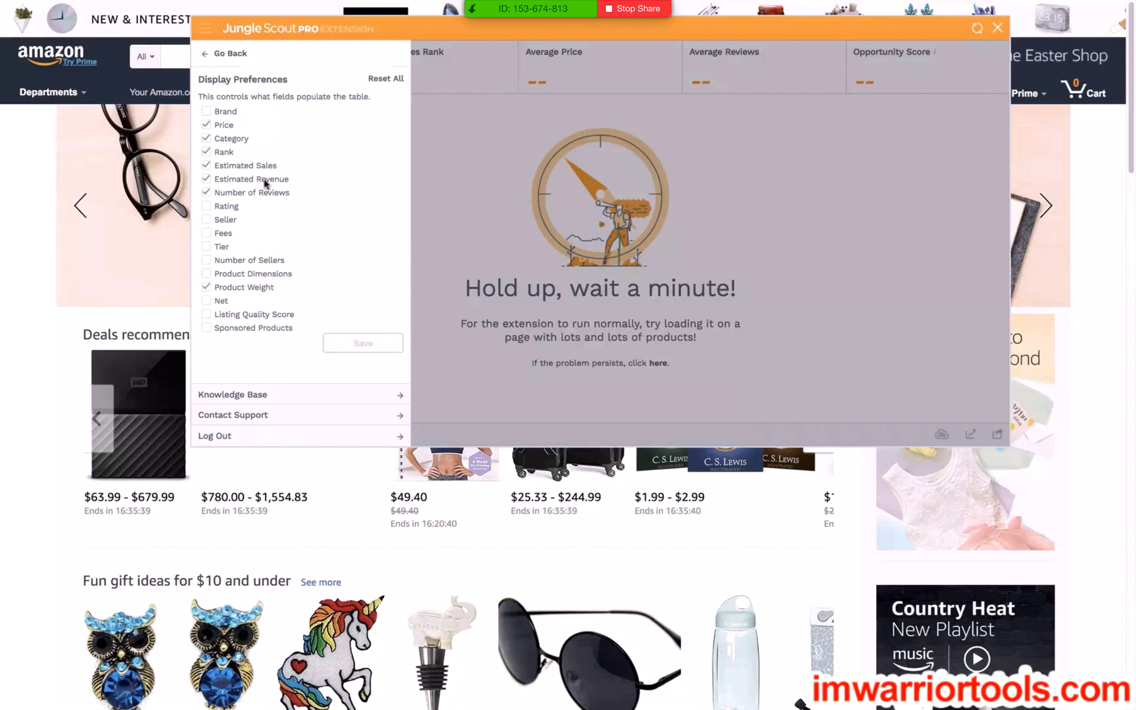
pyautogui.click(504, 146)
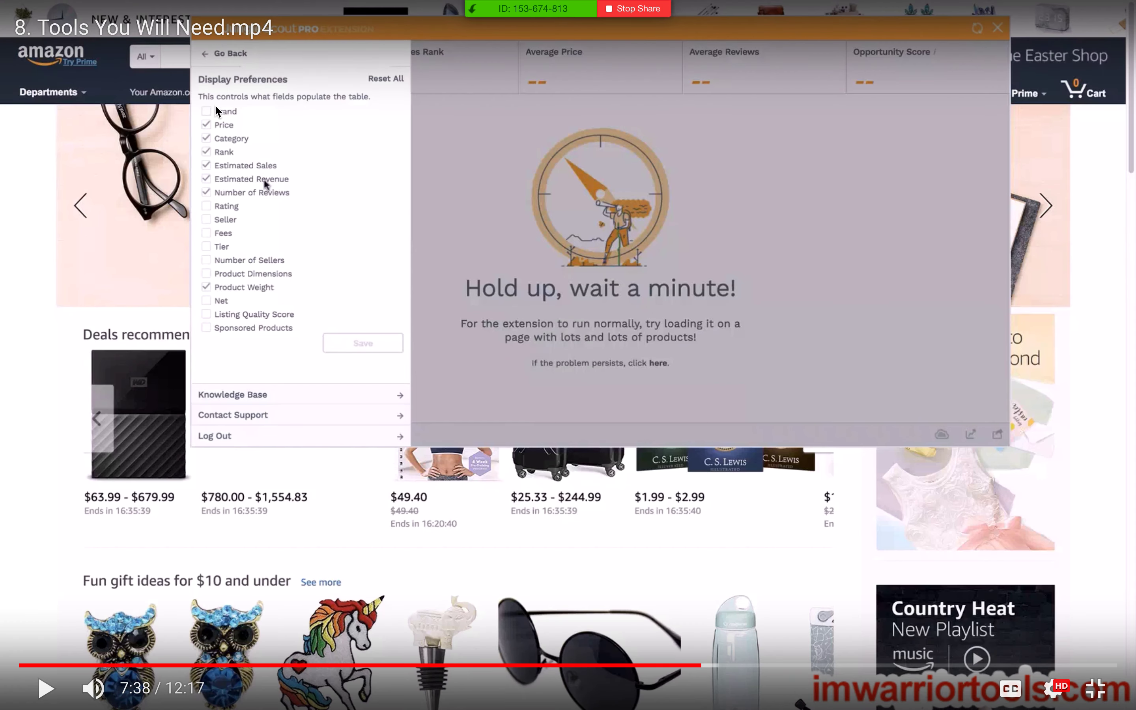
pyautogui.click(403, 277)
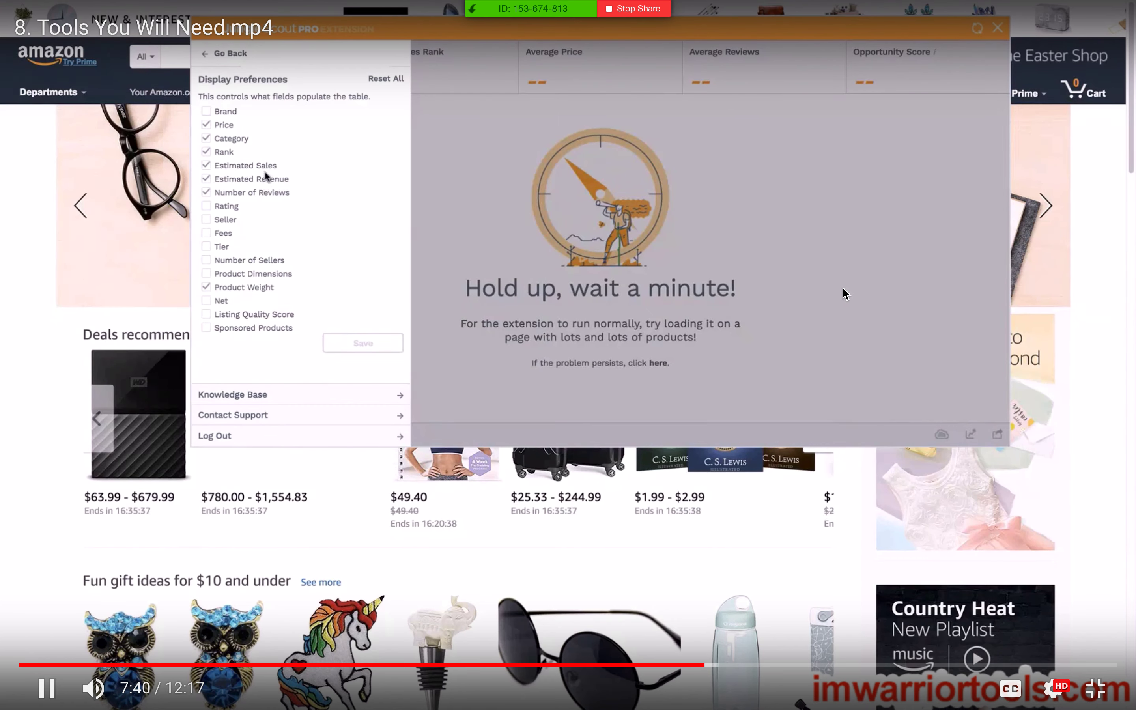
pyautogui.click(284, 242)
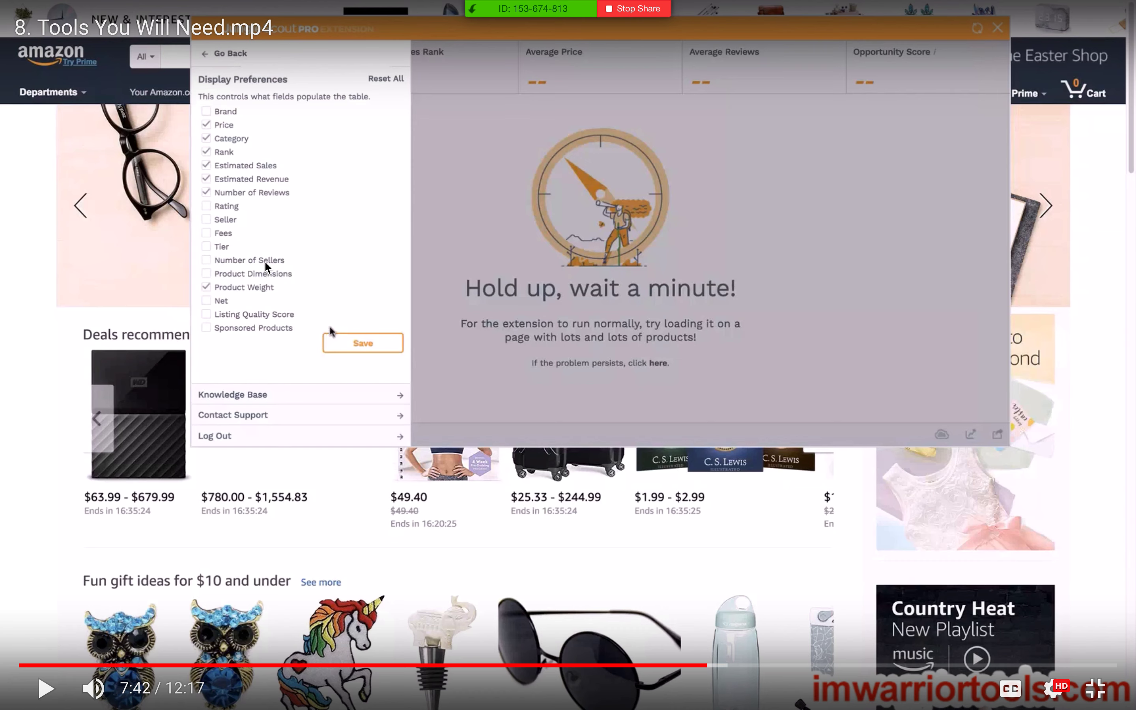
# Play the lesson video on to 7:49, pause it there and leave full screen
pyautogui.click(378, 210)
pyautogui.click(353, 249)
pyautogui.click(353, 248)
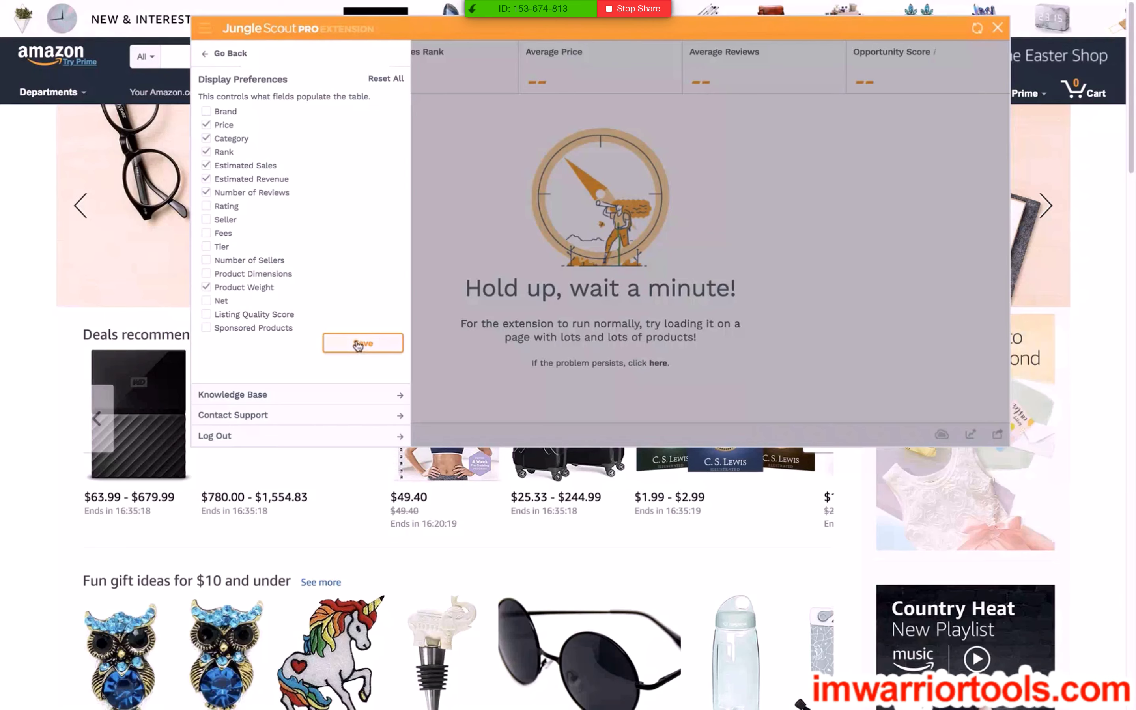
pyautogui.click(354, 249)
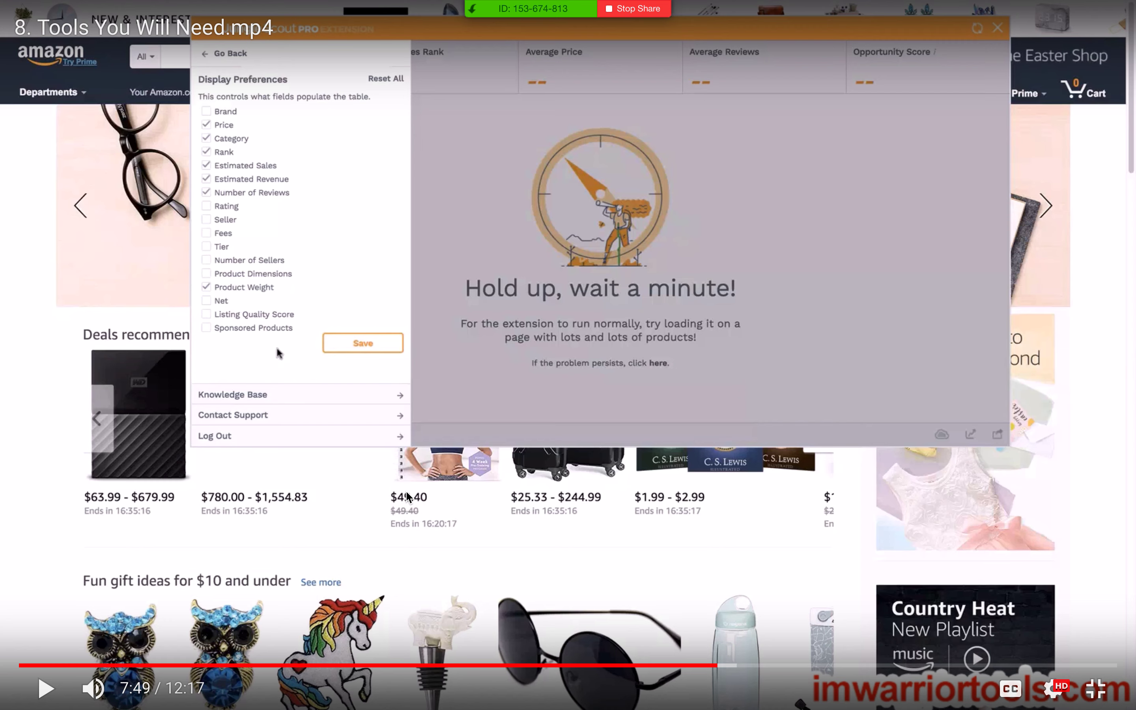
pyautogui.press('Escape')
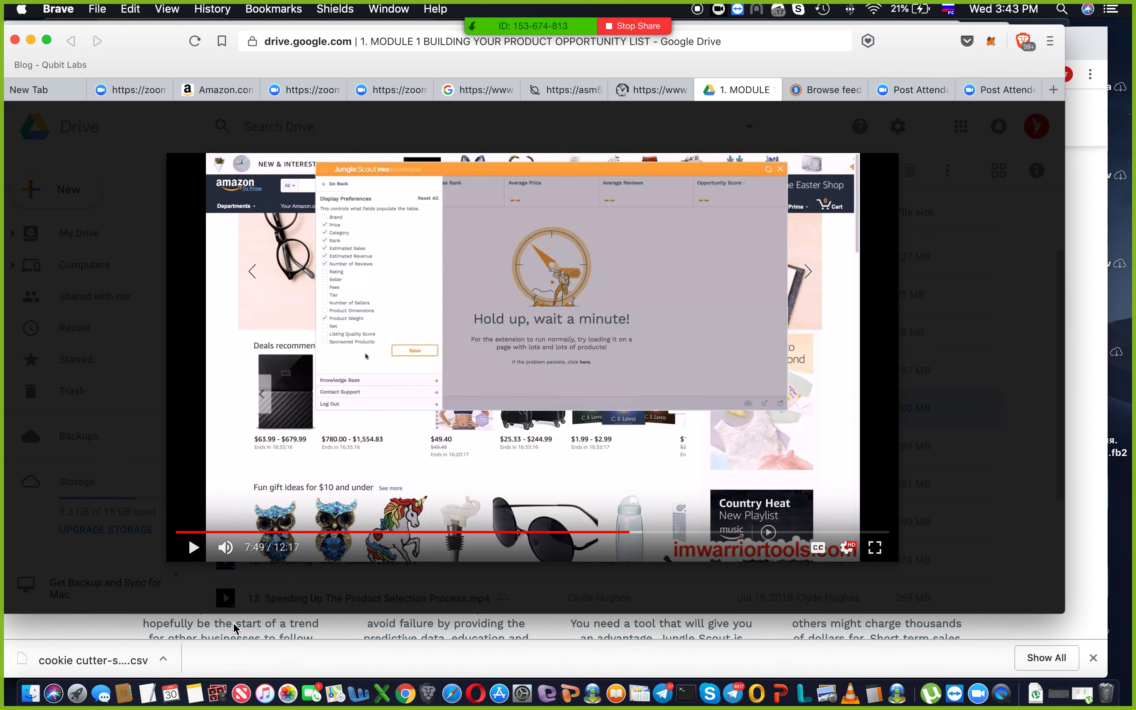
# Switch to Chrome and copy the ASIN B07751K96C from the Superhero Mini Sandwiches product page's product information
pyautogui.click(232, 621)
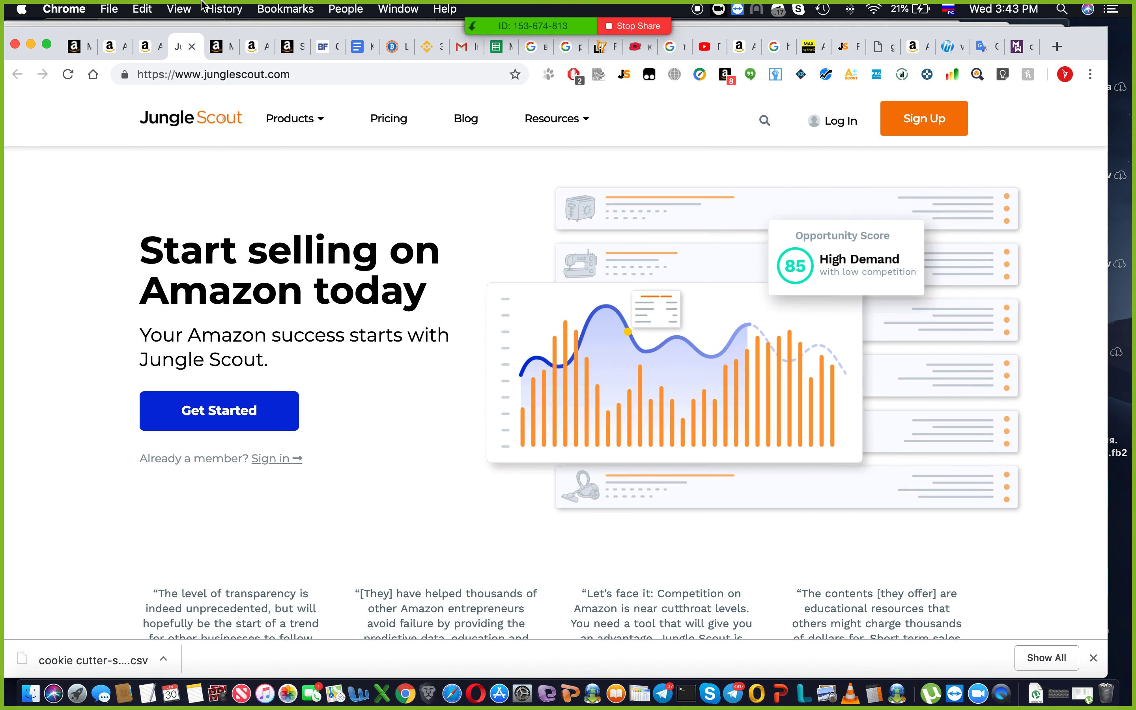
pyautogui.click(111, 46)
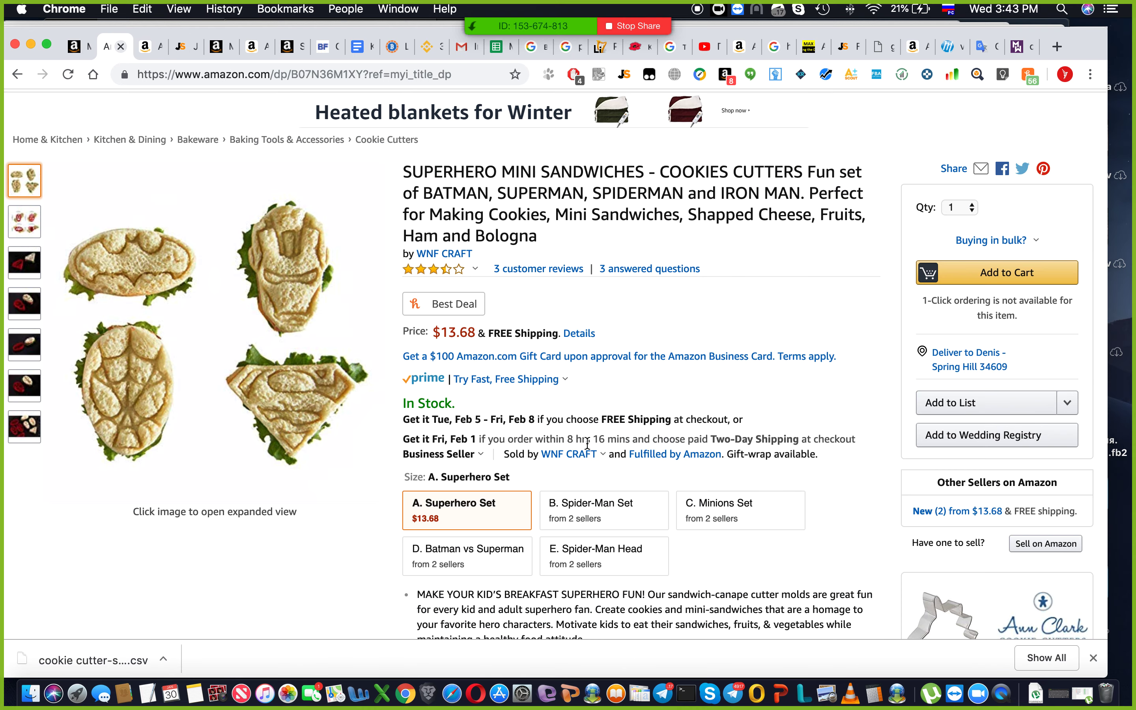
pyautogui.scroll(-10, 554, 379)
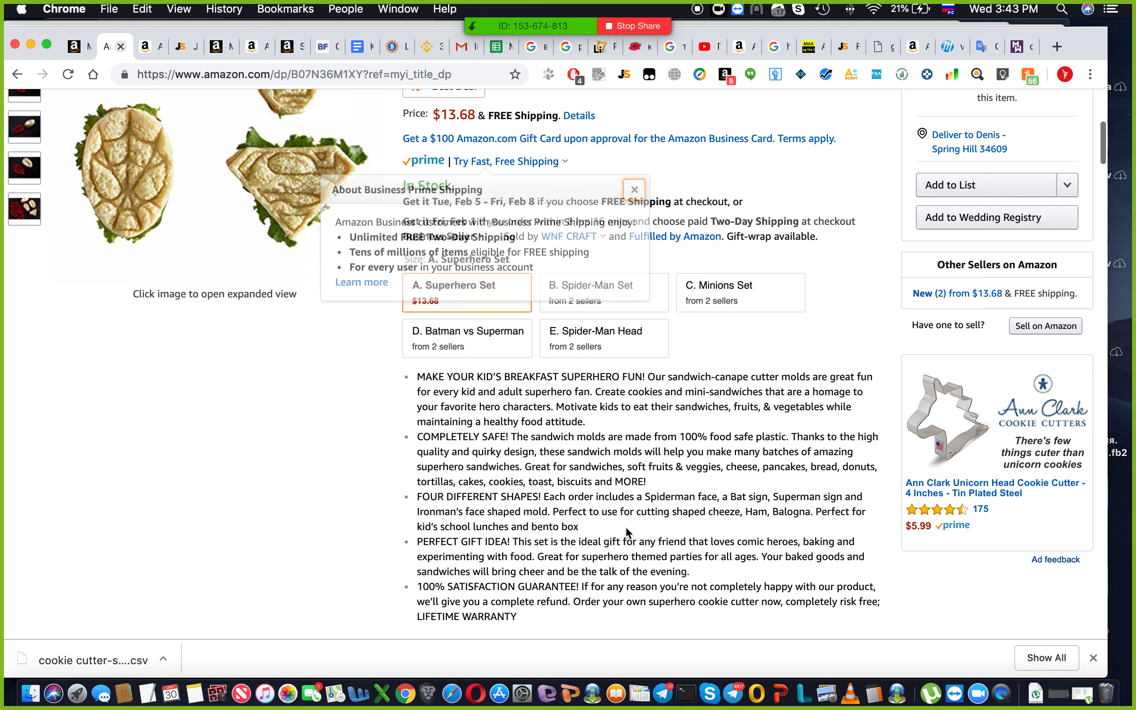
pyautogui.scroll(-20, 627, 529)
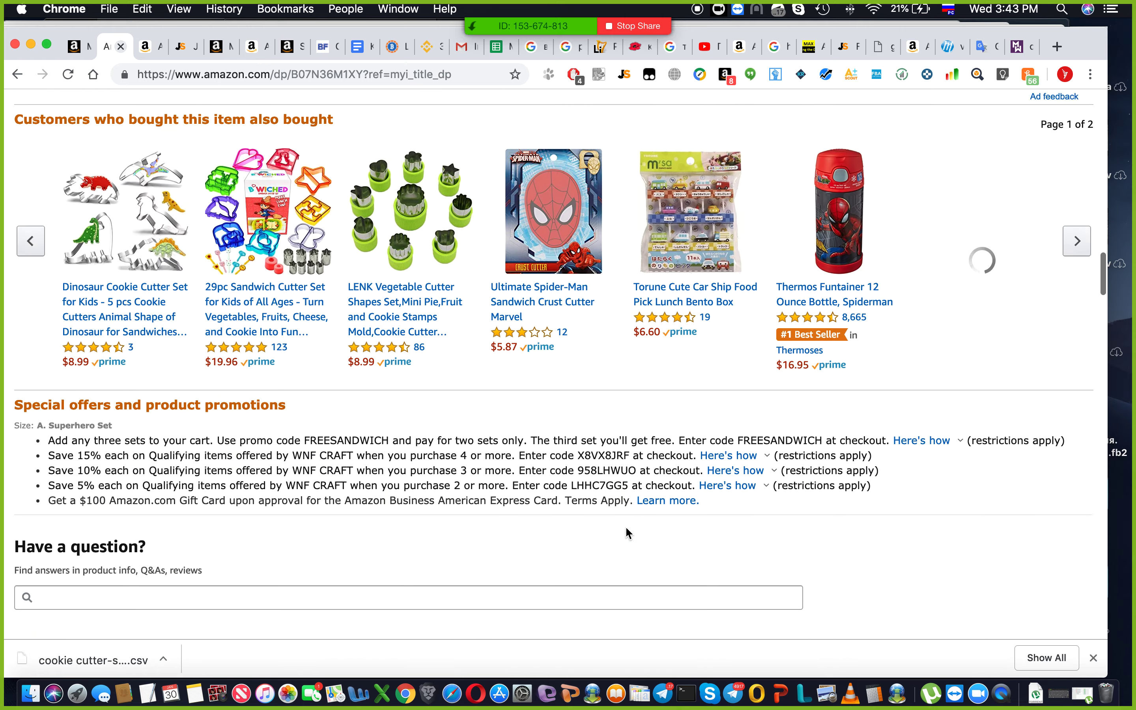
pyautogui.scroll(-20, 627, 528)
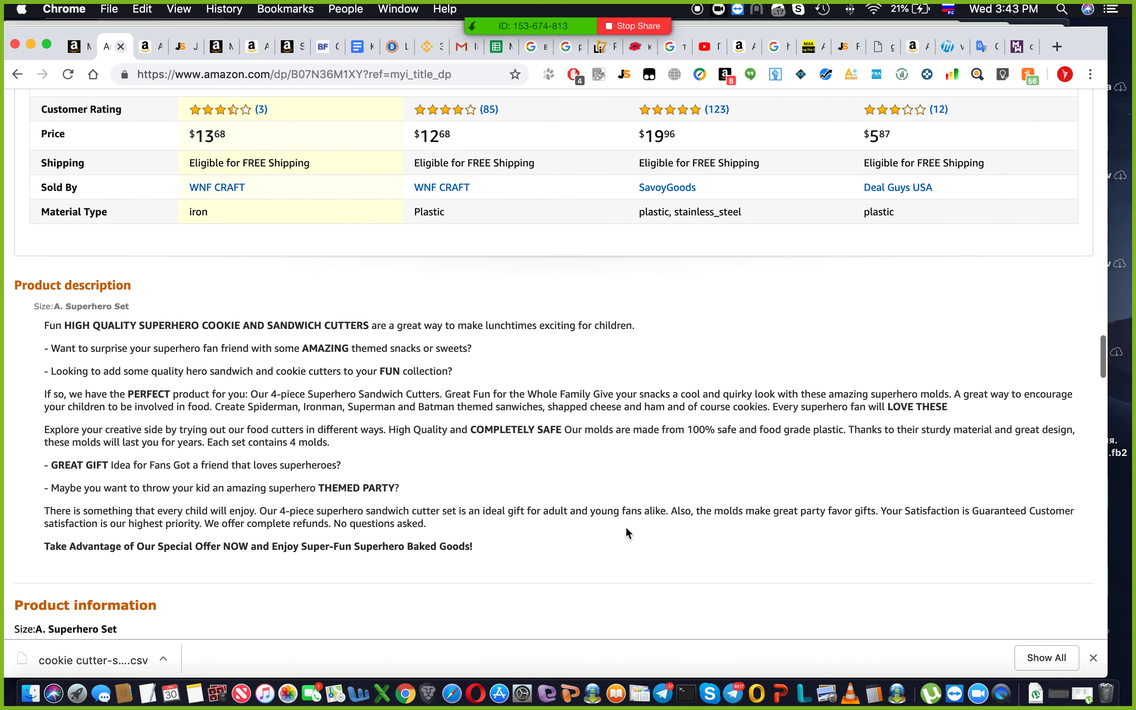
pyautogui.scroll(-4, 469, 521)
pyautogui.scroll(-4, 469, 524)
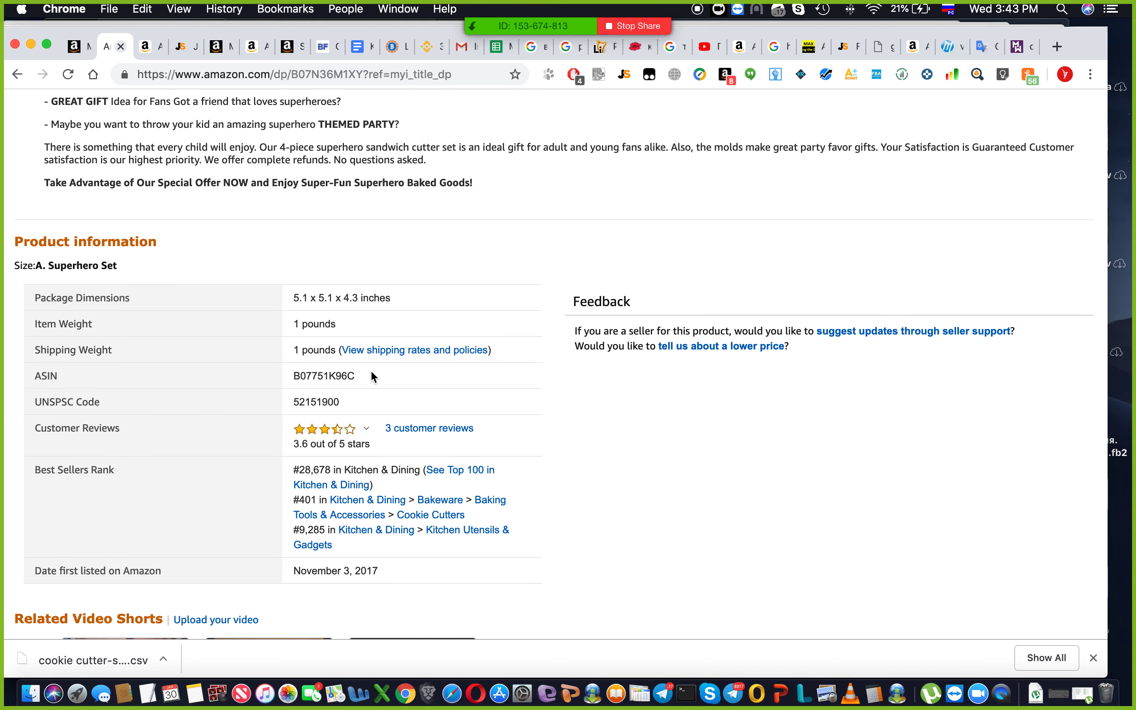
pyautogui.moveTo(370, 379); pyautogui.dragTo(296, 381)
pyautogui.press('super+c')
# Switch to the Seller Central orders page and open Manage Inventory
pyautogui.click(75, 47)
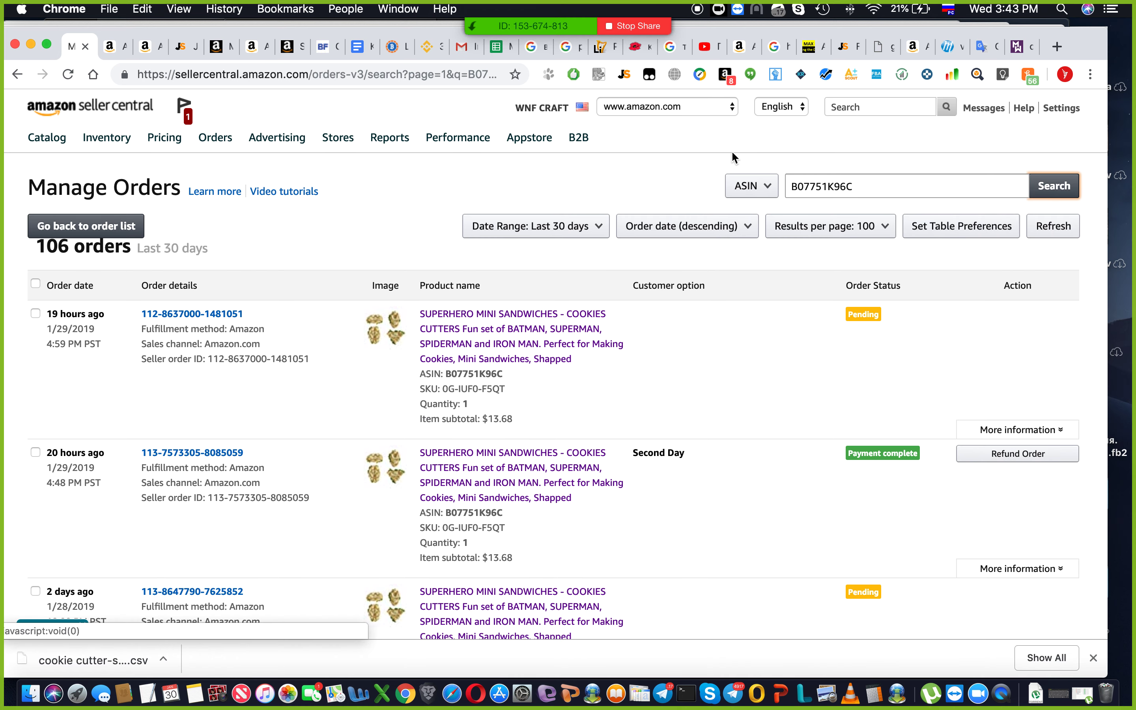
pyautogui.moveTo(179, 146)
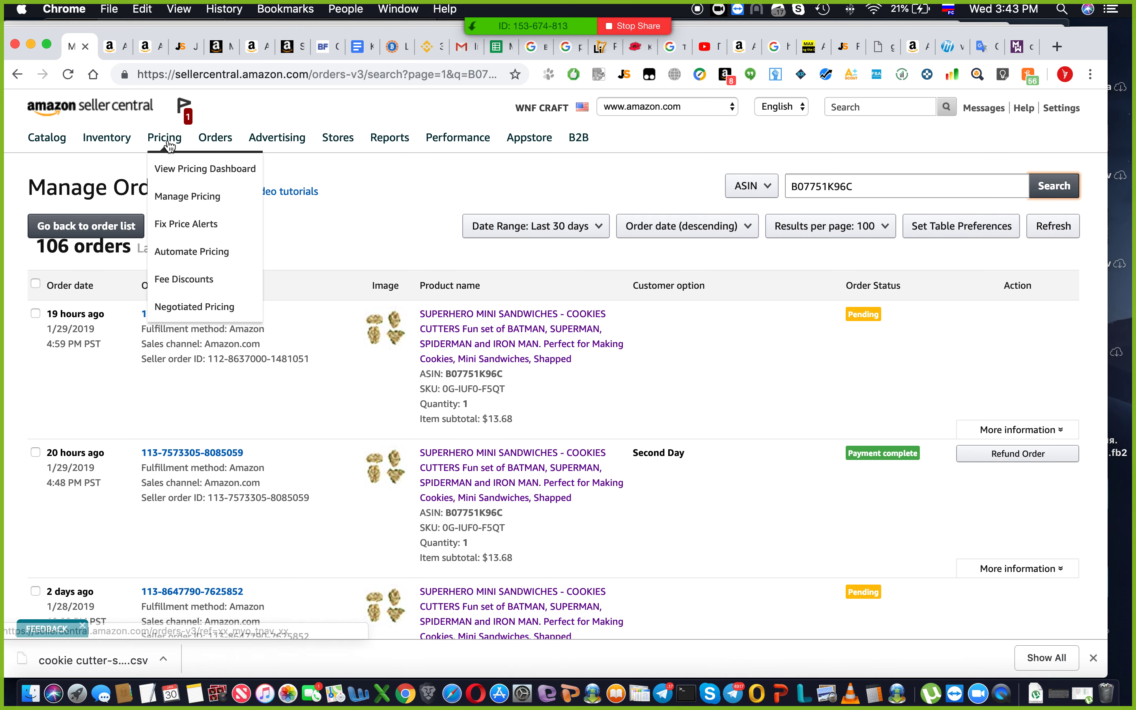
pyautogui.moveTo(107, 139)
pyautogui.click(123, 170)
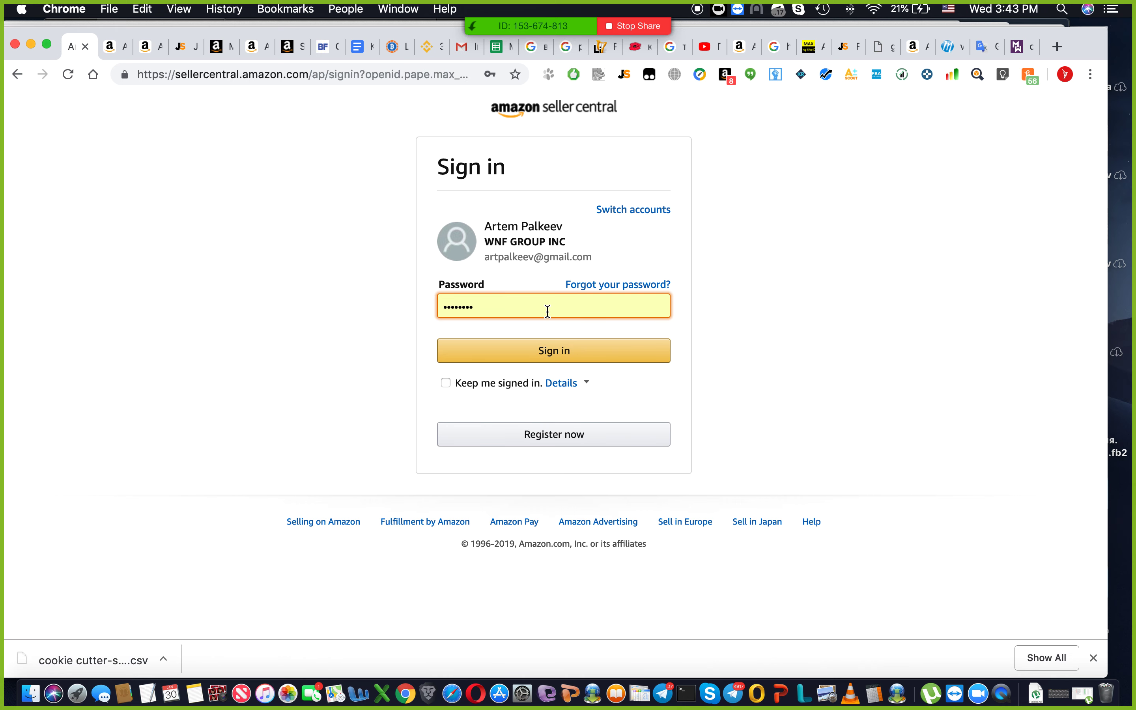
pyautogui.click(548, 312)
pyautogui.click(227, 295)
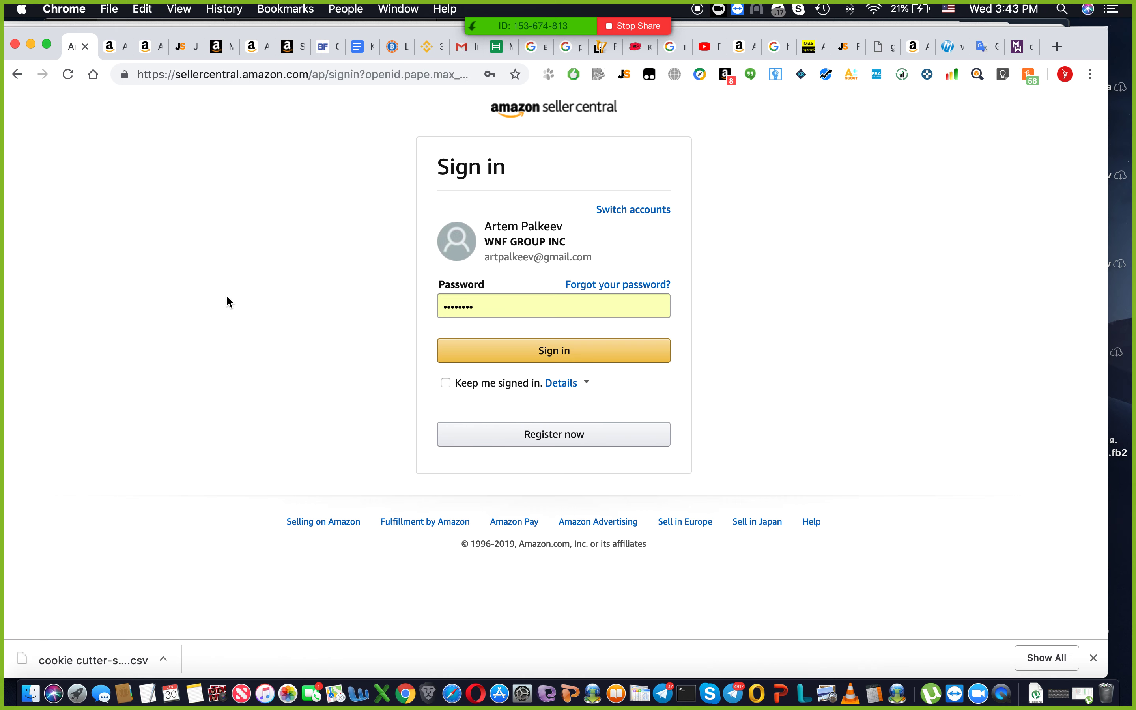
pyautogui.click(117, 52)
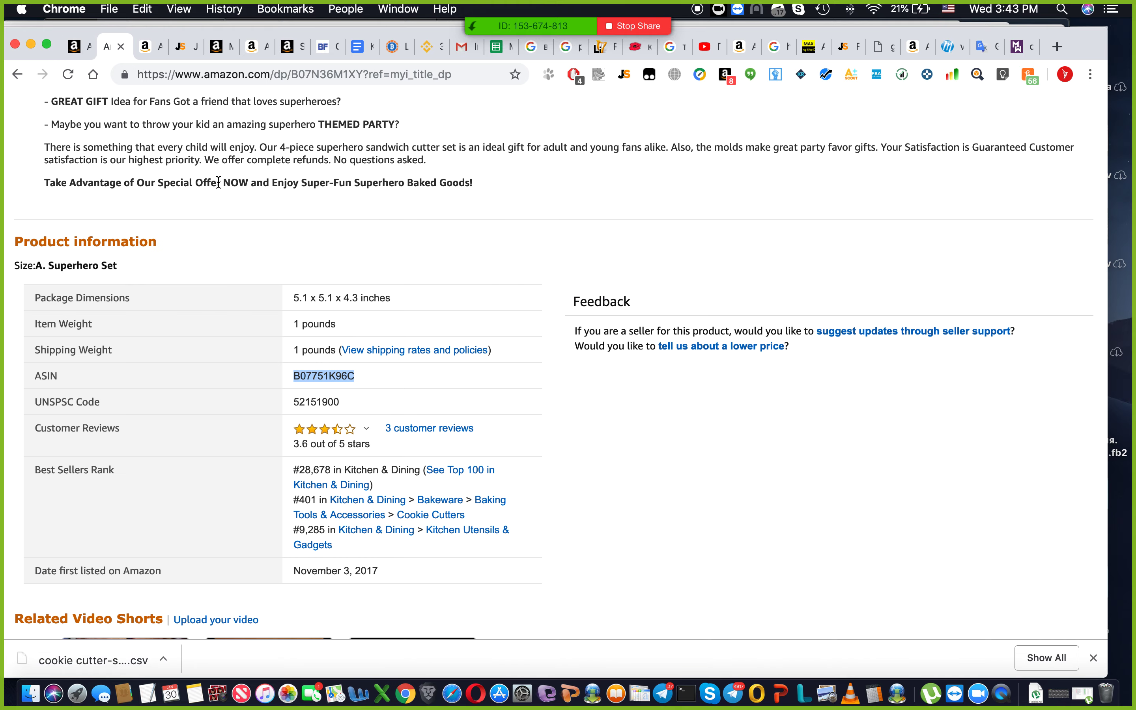
pyautogui.scroll(15, 218, 181)
pyautogui.scroll(-3, 218, 182)
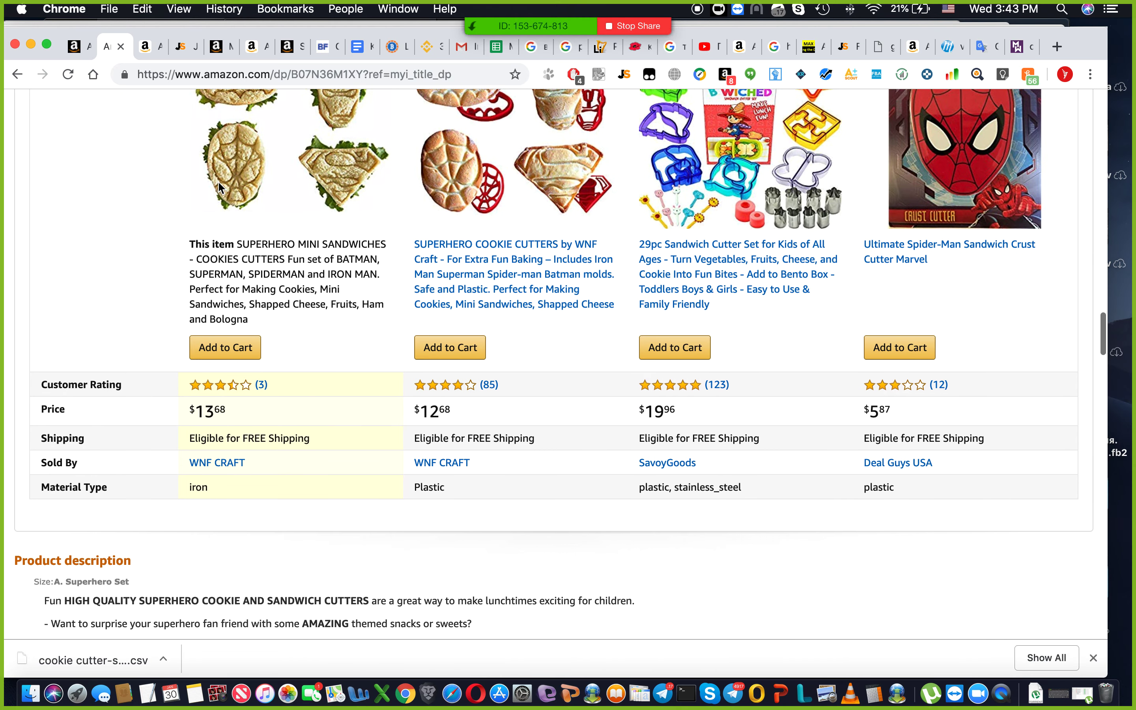
# Return to the Seller Central sign-in page, enter the account password, sign in and update the saved password
pyautogui.click(77, 47)
pyautogui.click(487, 306)
pyautogui.press('BackSpace')
pyautogui.press('BackSpace')
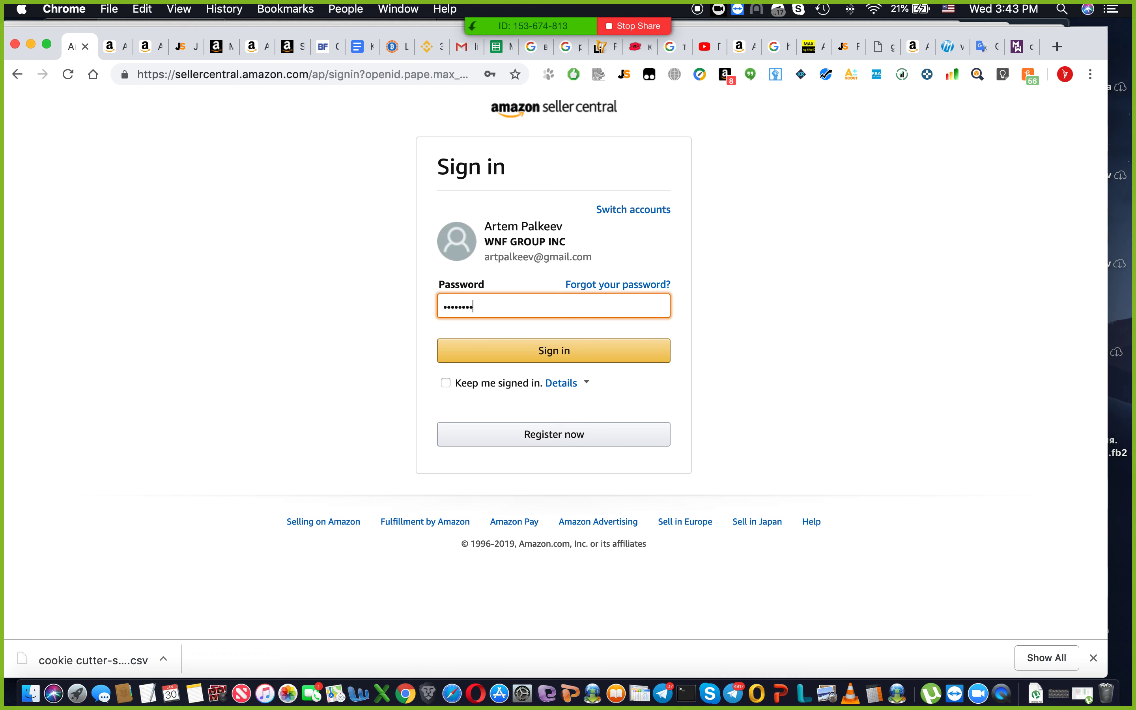
pyautogui.press('Return')
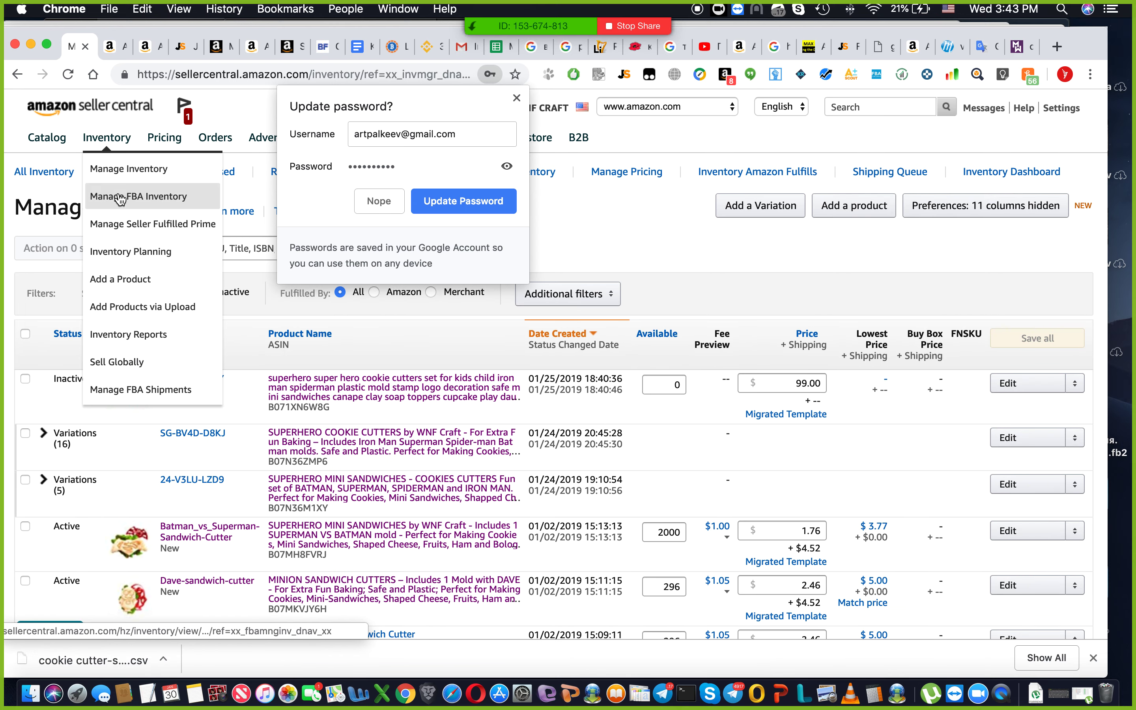
pyautogui.click(469, 207)
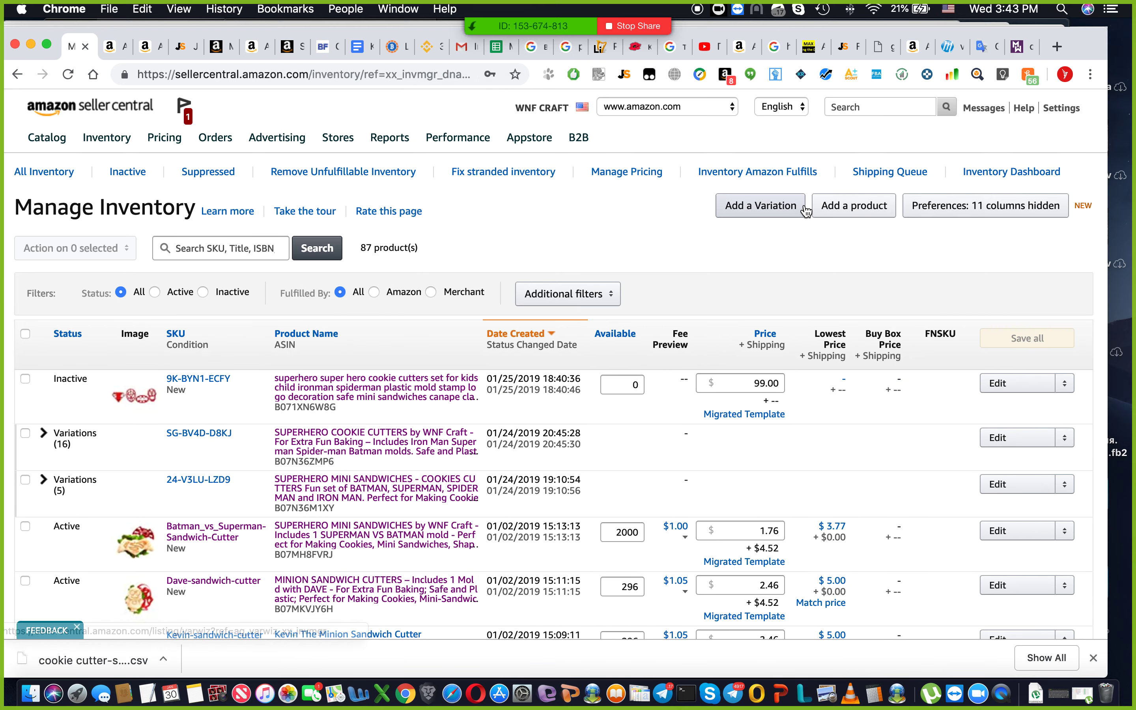
# Start adding a product and search Amazon's catalog for the ASIN B07751K96C
pyautogui.click(844, 214)
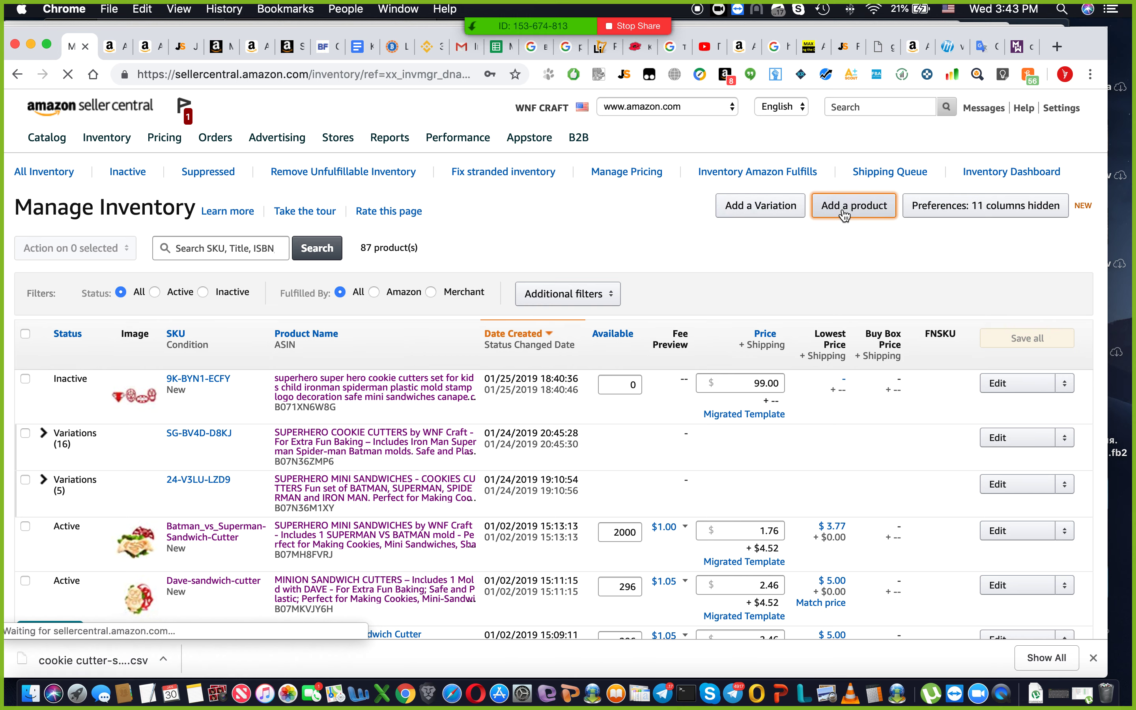
pyautogui.scroll(-4, 526, 330)
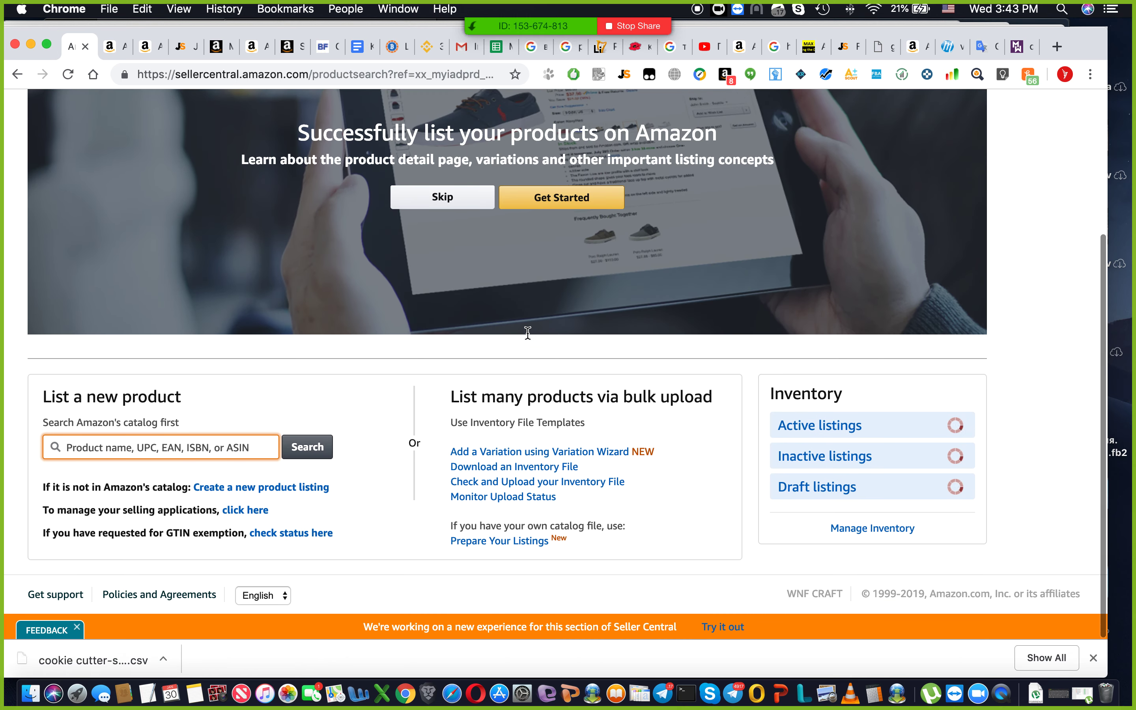
pyautogui.press('super+v')
pyautogui.click(320, 456)
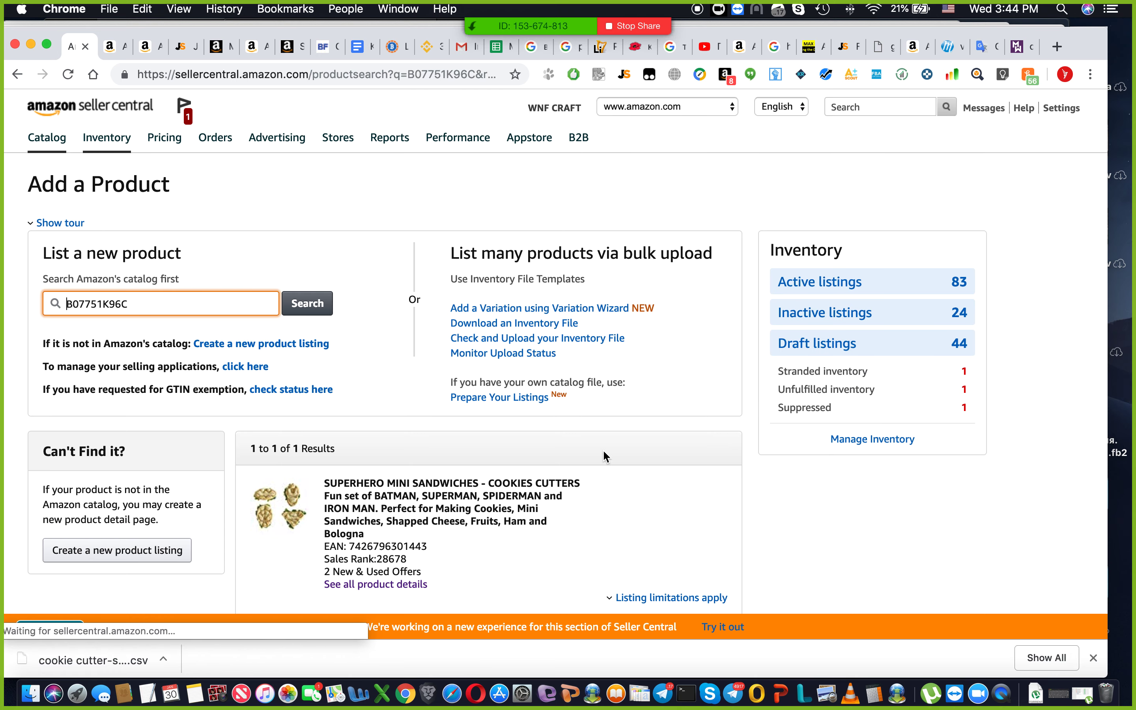
# Expand the listing limitations of the found superhero cookie cutter set and review the allowed conditions
pyautogui.scroll(-2, 604, 454)
pyautogui.click(660, 499)
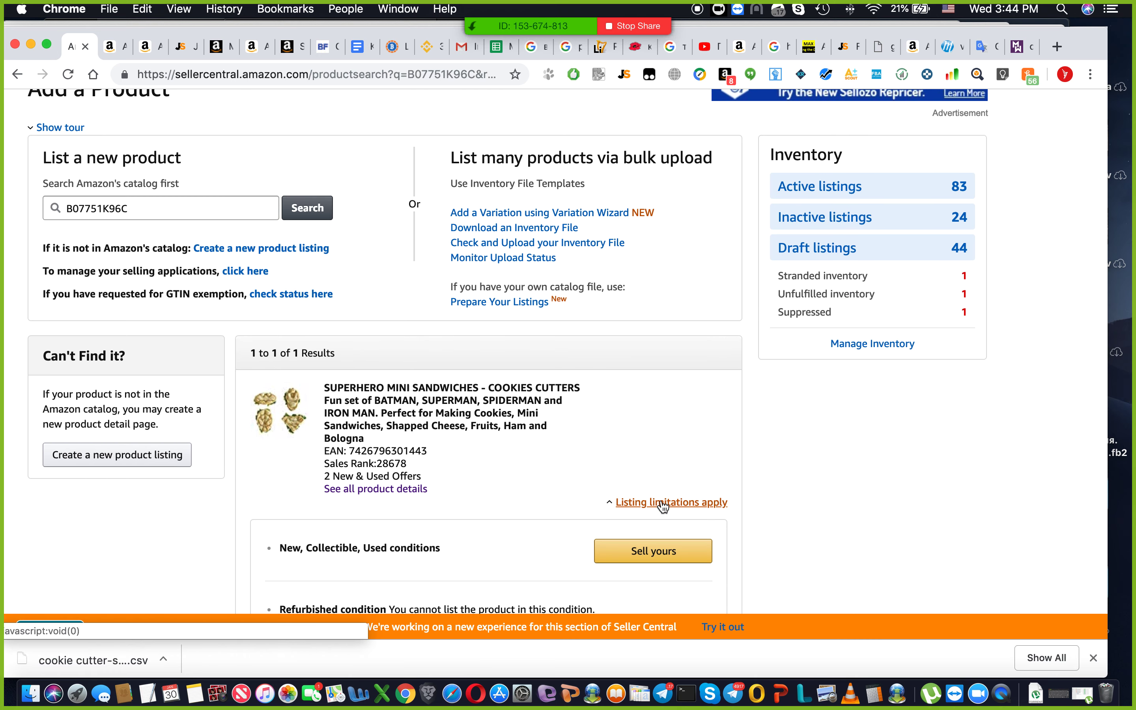
pyautogui.scroll(-2, 667, 489)
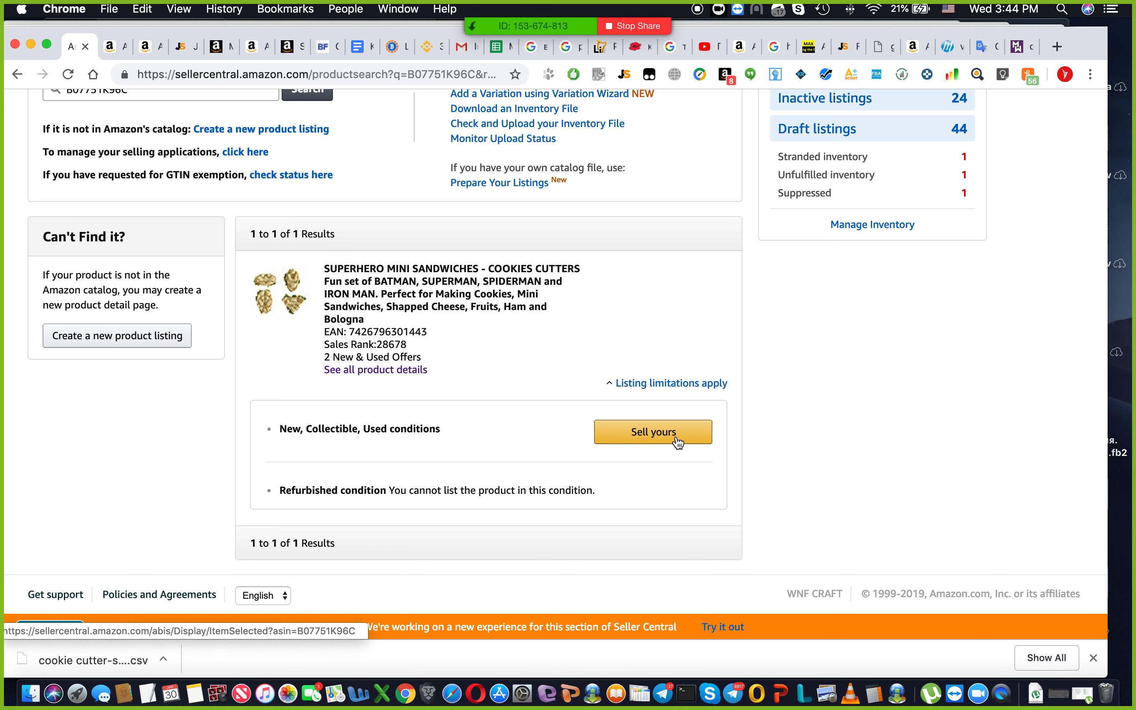
# Open the superhero cookie cutter set's full product details on Amazon and select the B. Spider-Man Set variation
pyautogui.click(350, 371)
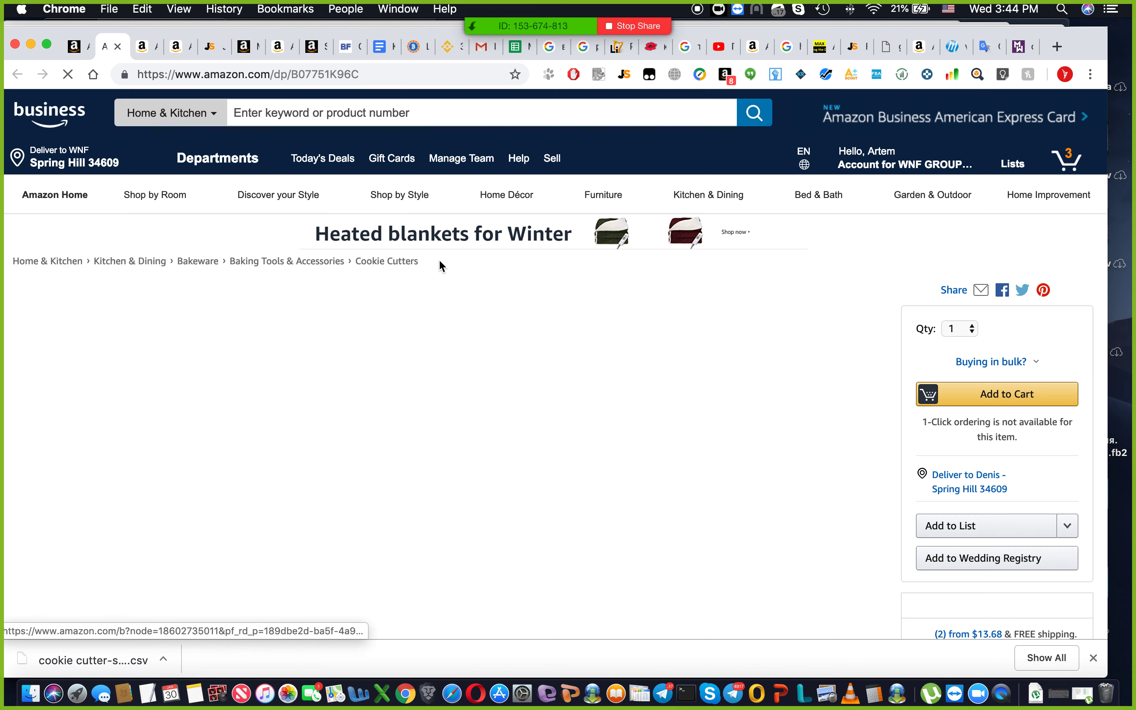
pyautogui.scroll(-3, 780, 417)
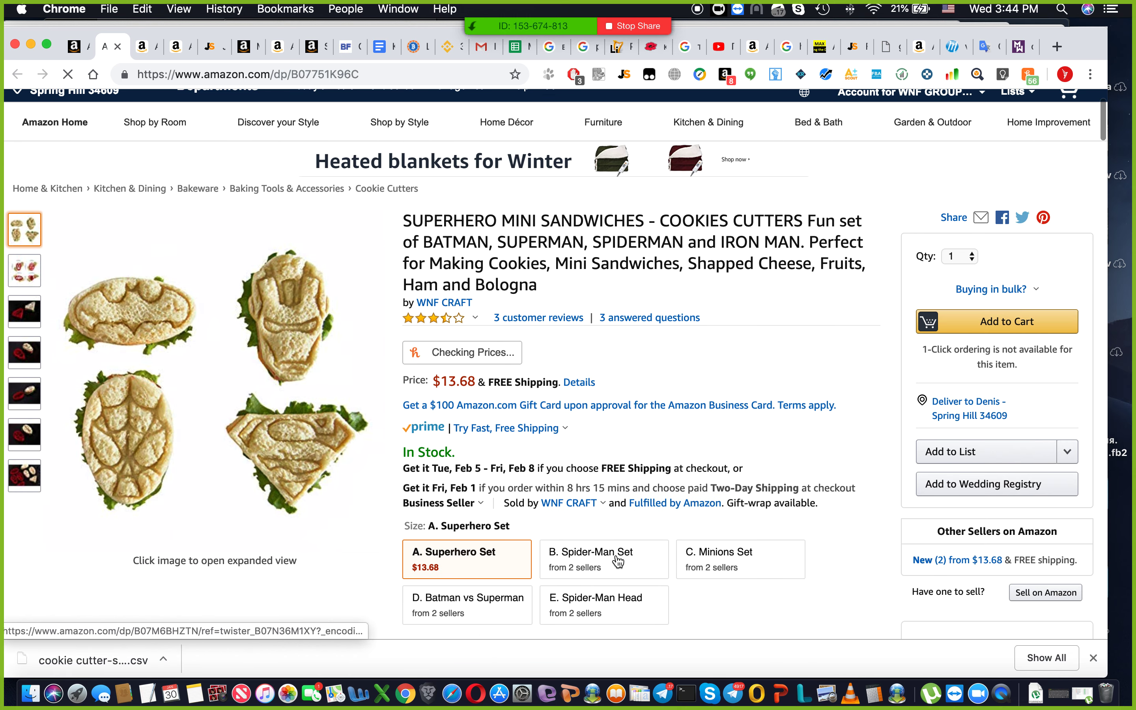
pyautogui.click(618, 561)
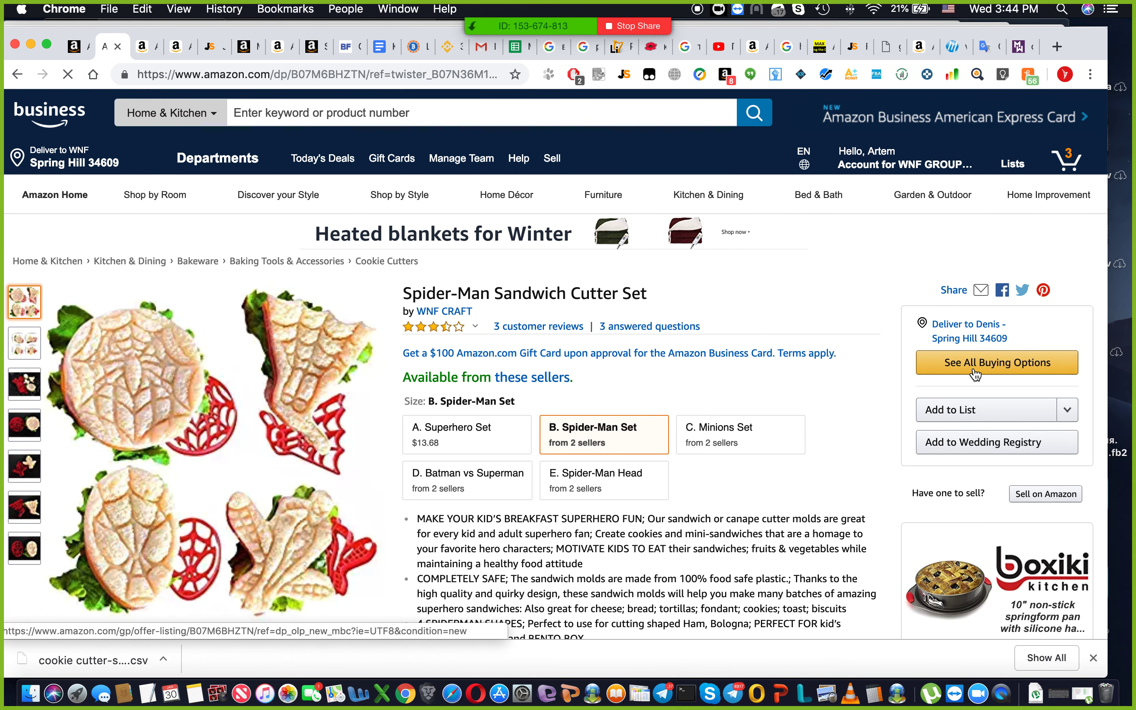
# Open the Spider-Man set's new offers and compare the sellers, prices and delivery terms
pyautogui.scroll(-1, 759, 426)
pyautogui.scroll(-6, 759, 426)
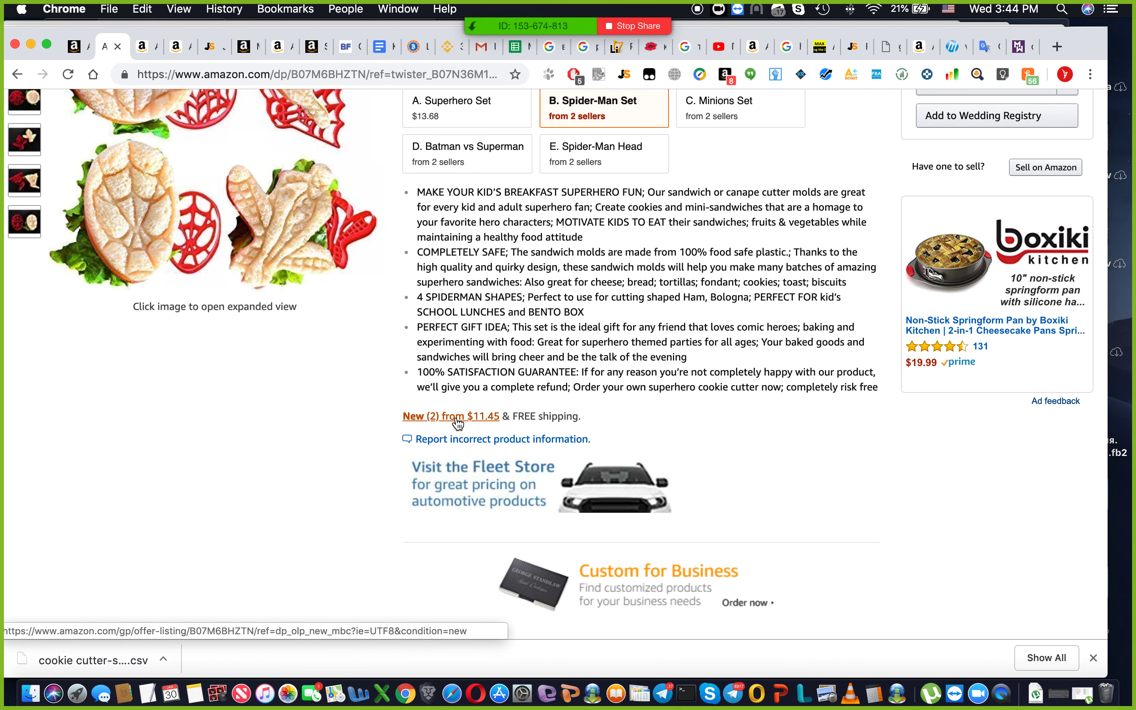
pyautogui.click(458, 423)
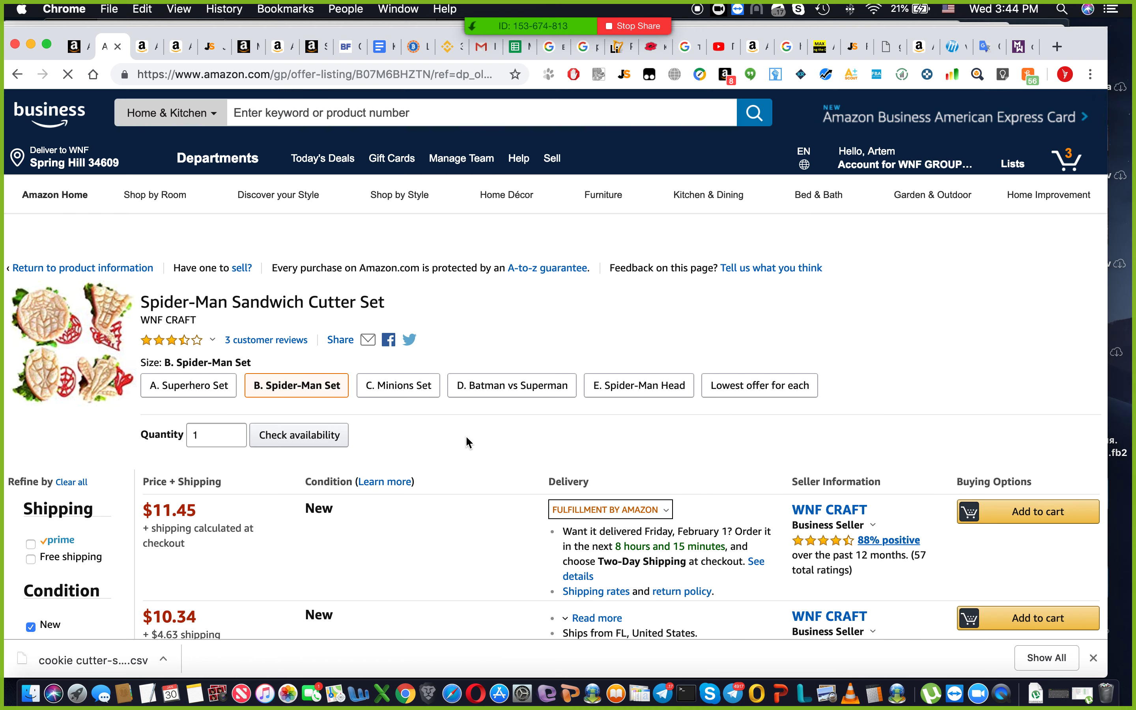
pyautogui.scroll(-3, 465, 435)
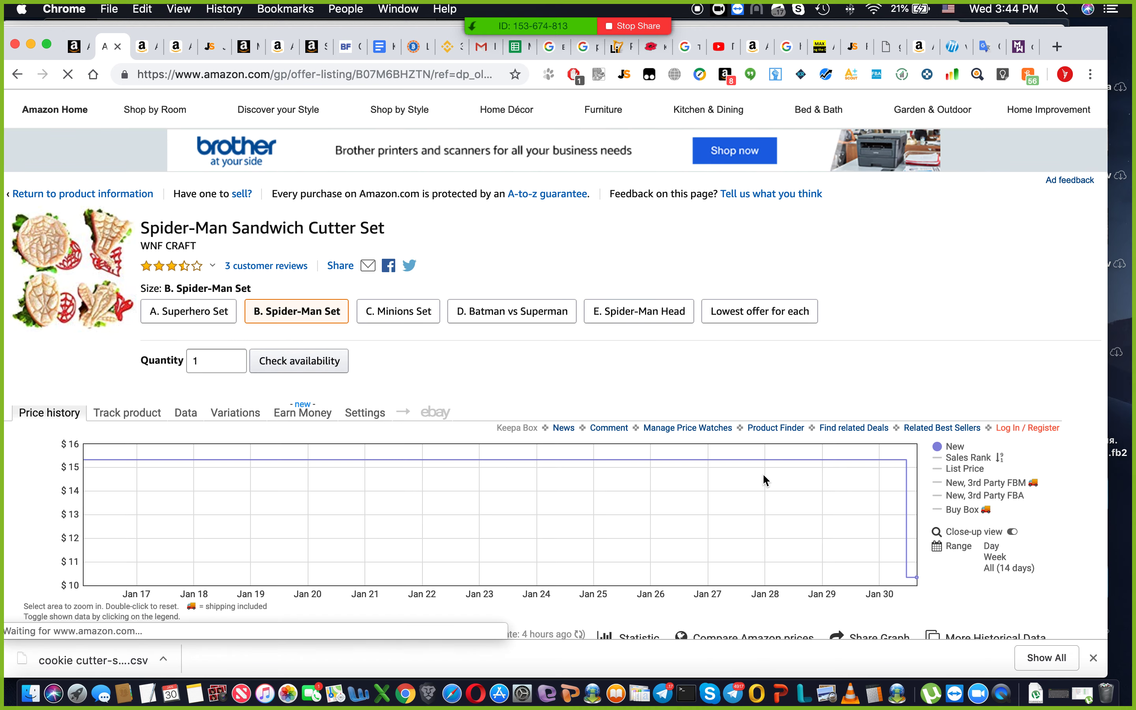
pyautogui.scroll(-8, 762, 473)
pyautogui.scroll(-6, 763, 474)
pyautogui.scroll(4, 762, 473)
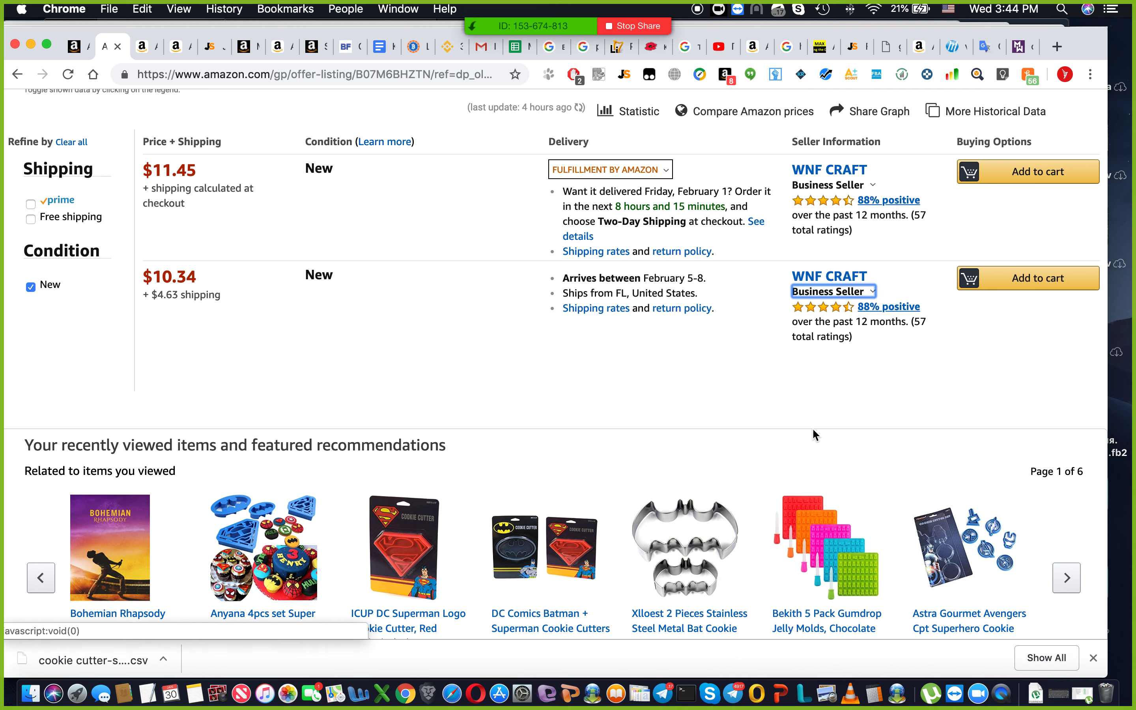
pyautogui.scroll(-2, 766, 368)
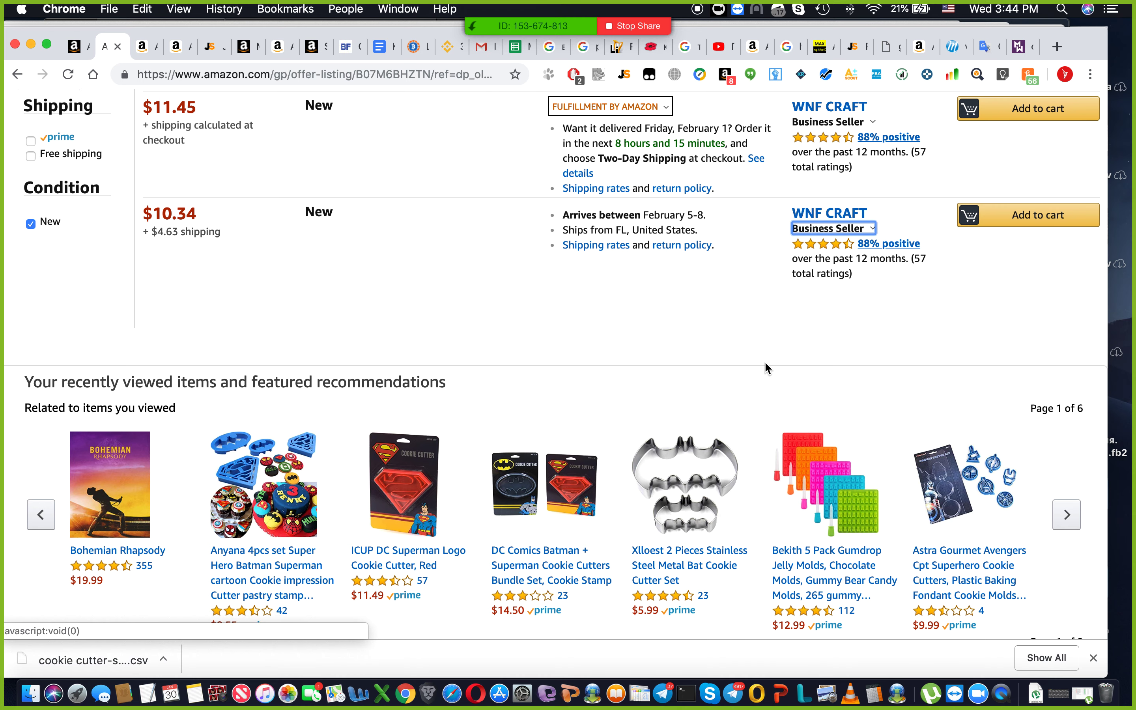
pyautogui.scroll(3, 766, 367)
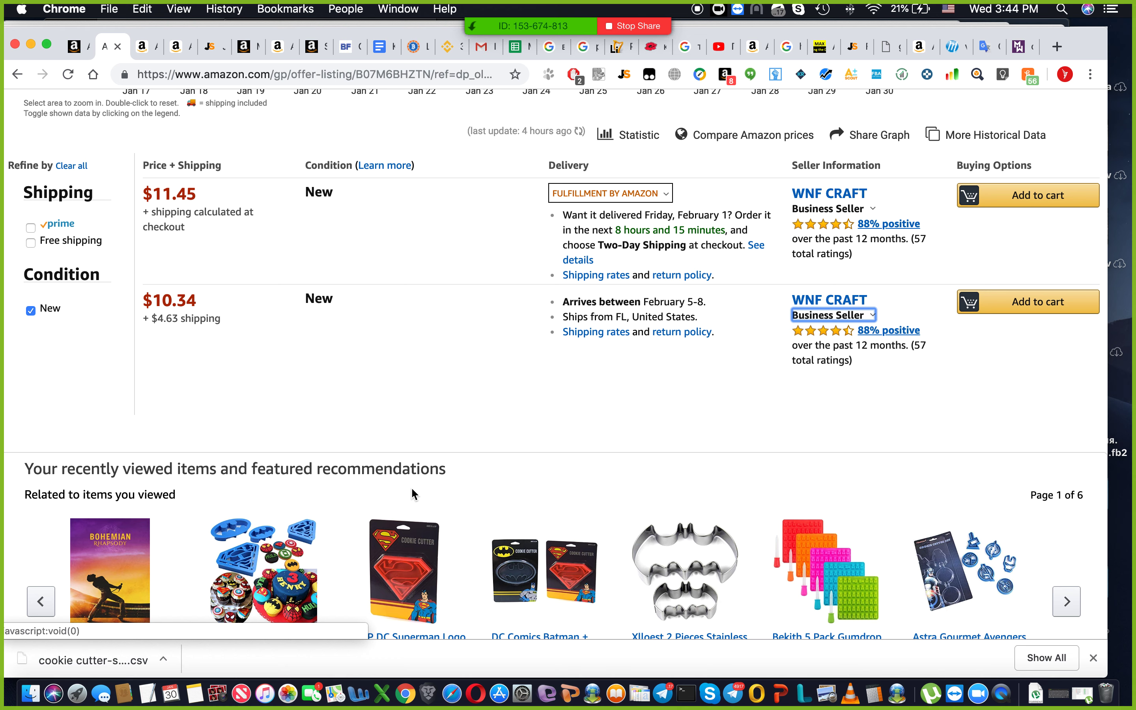
# Look at the open superhero set page and the Jungle Scout search results, and return to the Spider-Man set's offers
pyautogui.click(144, 46)
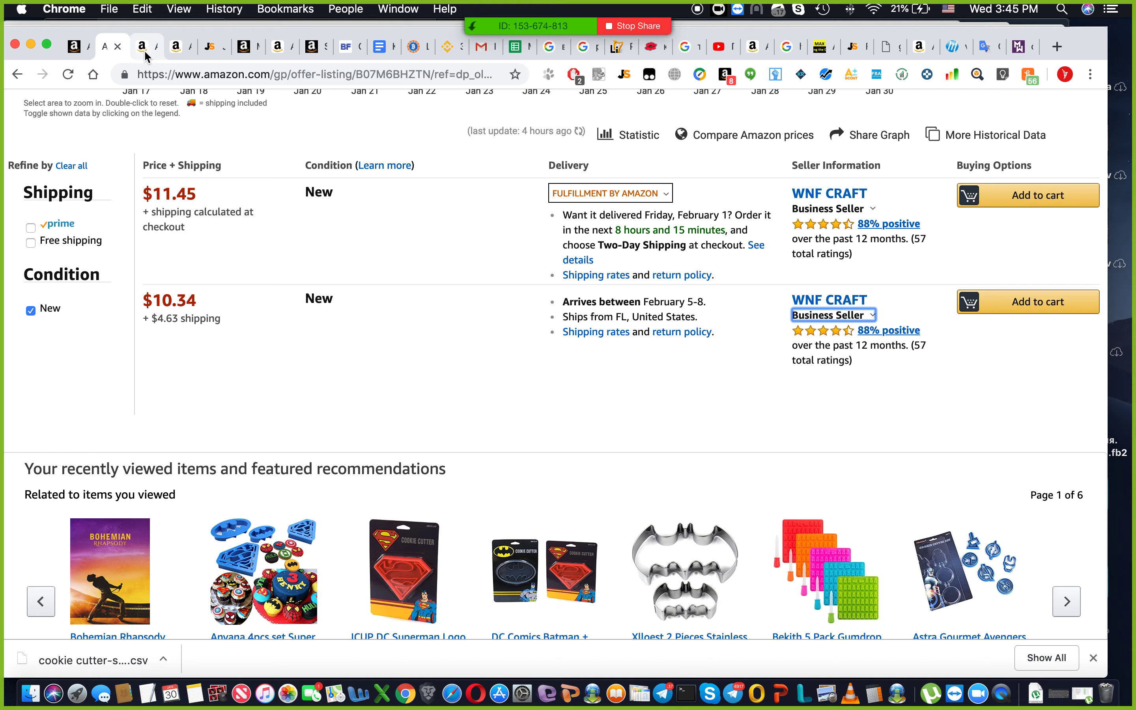
pyautogui.scroll(15, 351, 412)
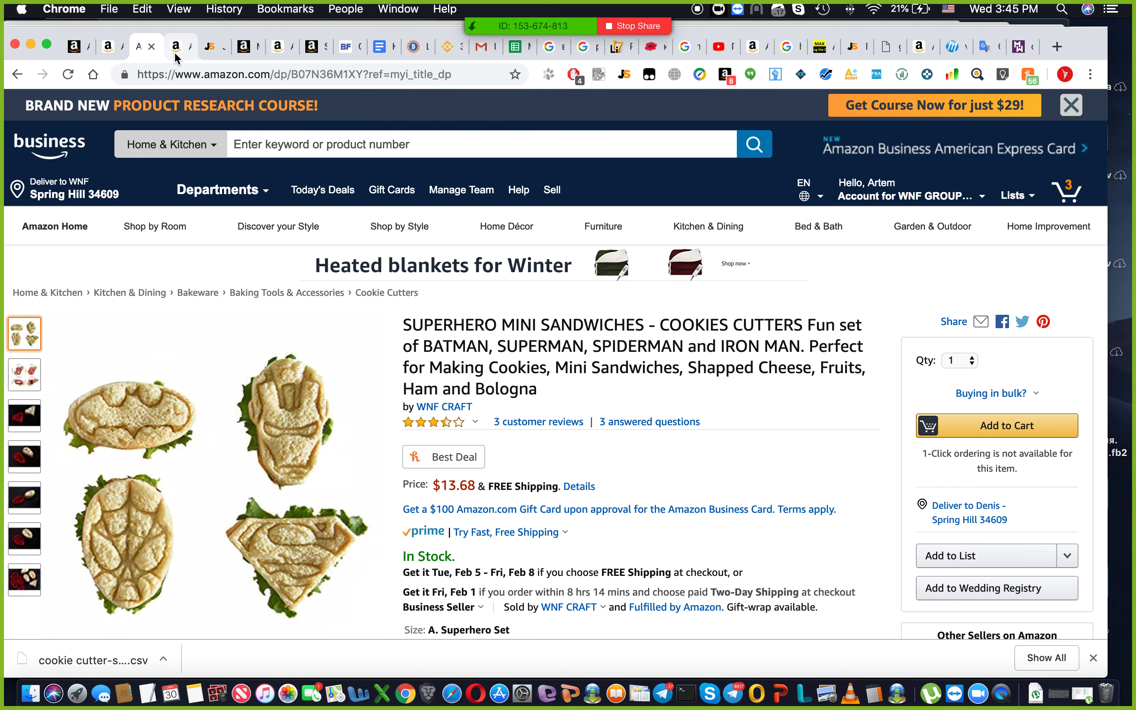
pyautogui.click(175, 54)
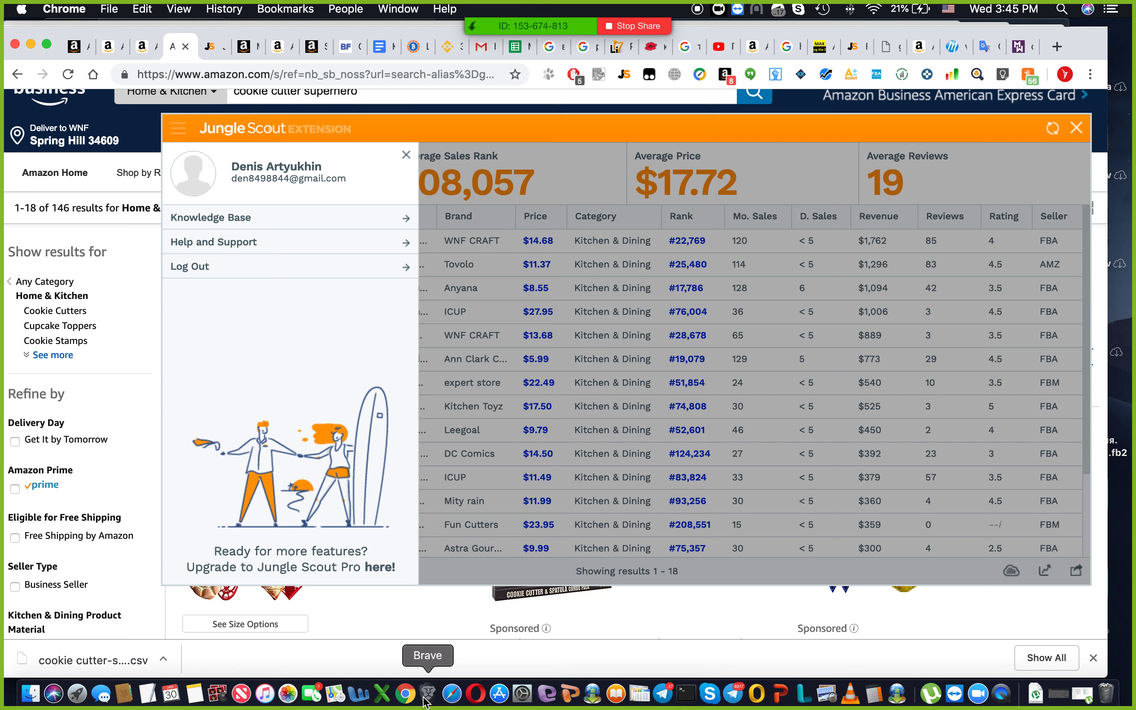
pyautogui.click(118, 49)
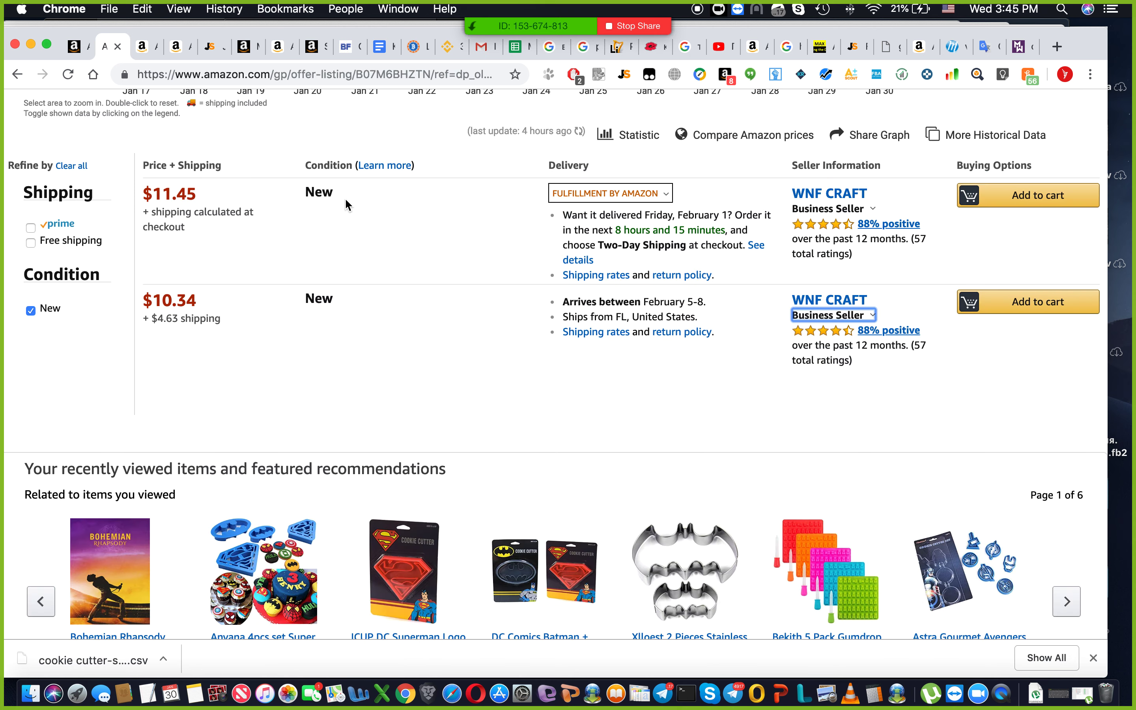
# Review the Spider-Man set's variations, price history chart and seller offers
pyautogui.scroll(15, 345, 198)
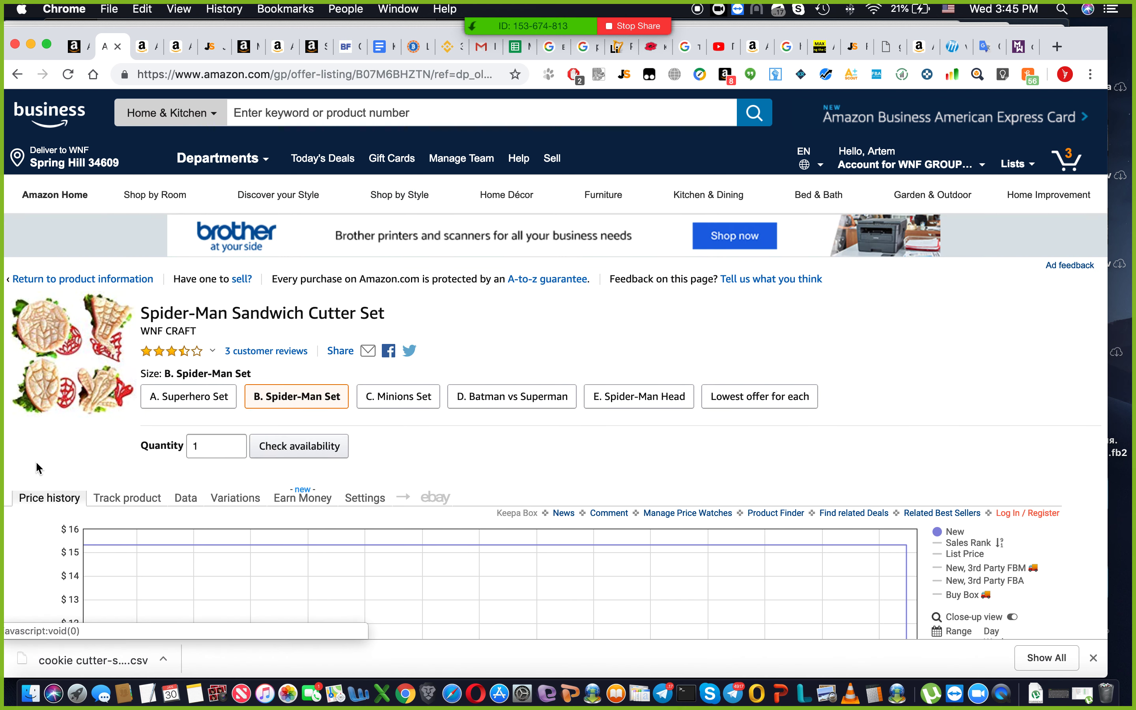
pyautogui.scroll(-5, 70, 453)
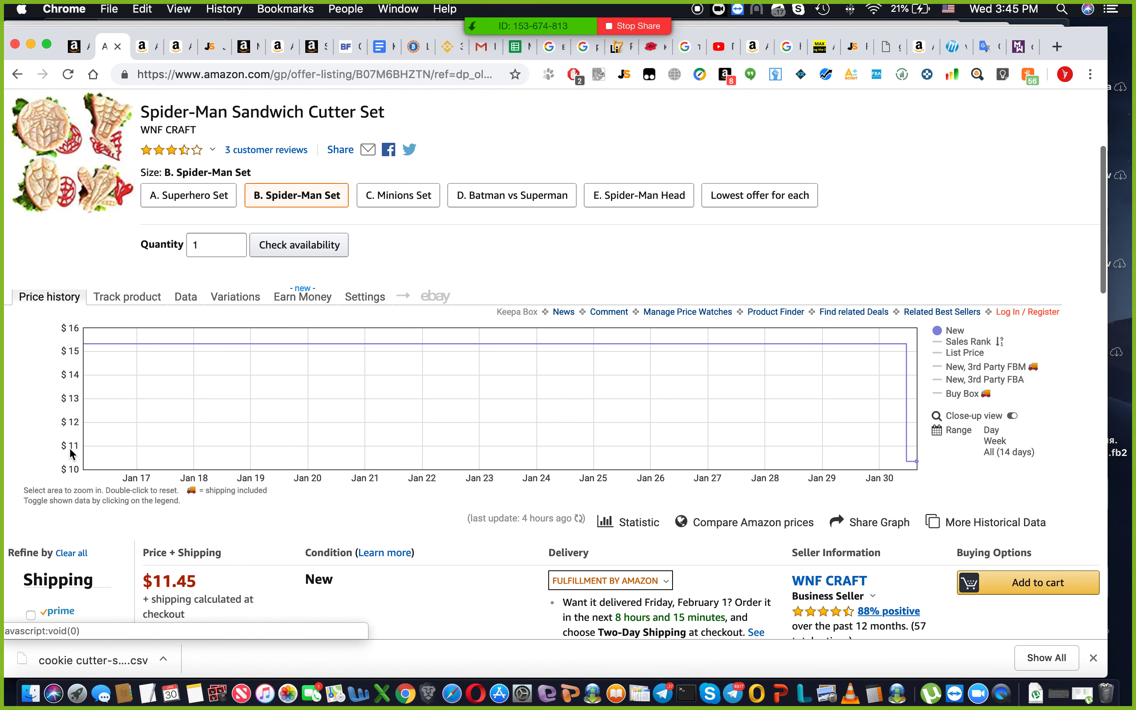
pyautogui.scroll(-3, 70, 453)
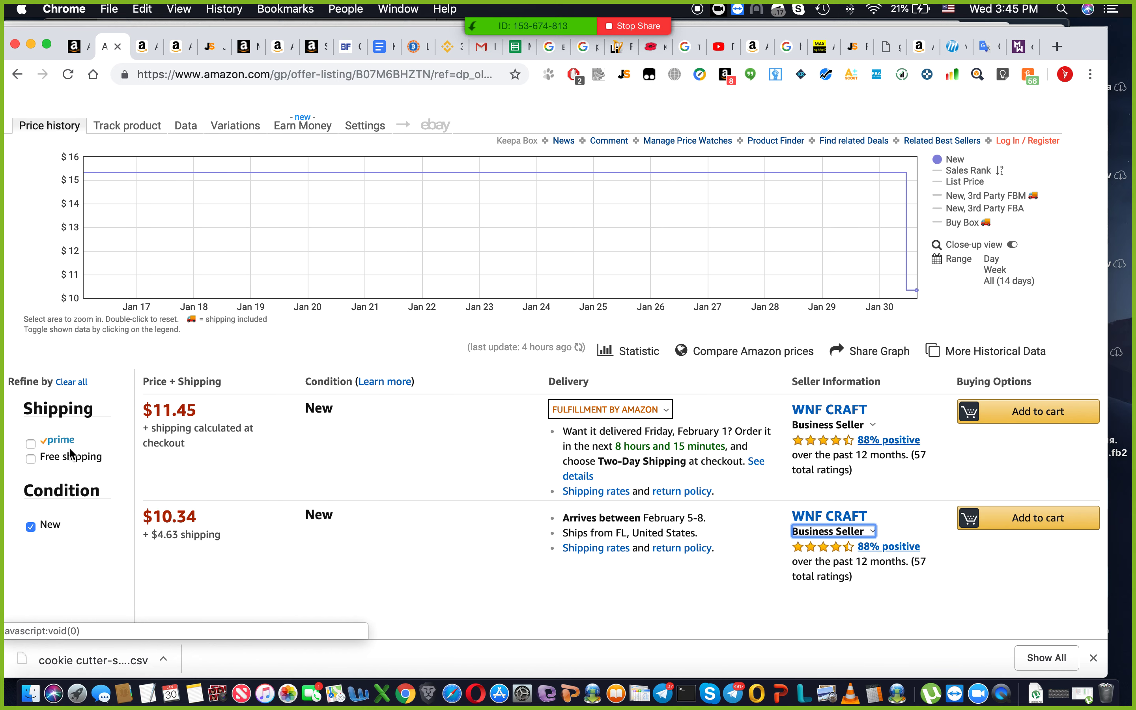
pyautogui.scroll(9, 213, 267)
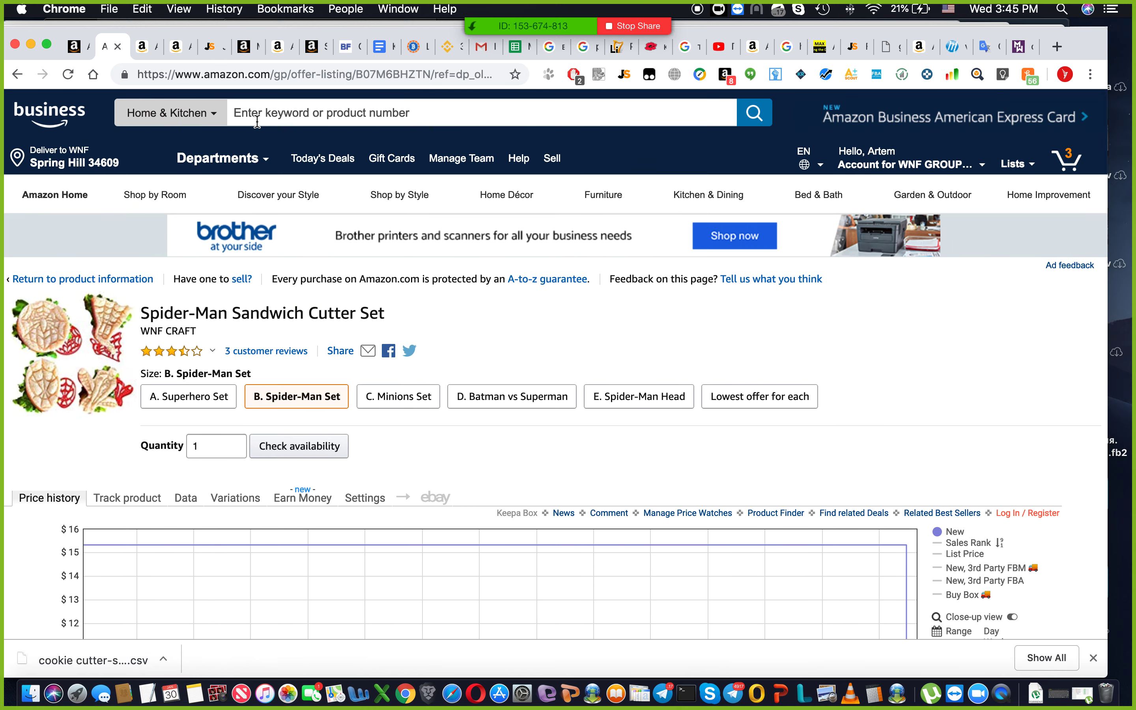
# Search Amazon for "shedding brush"
pyautogui.click(257, 123)
pyautogui.write('she')
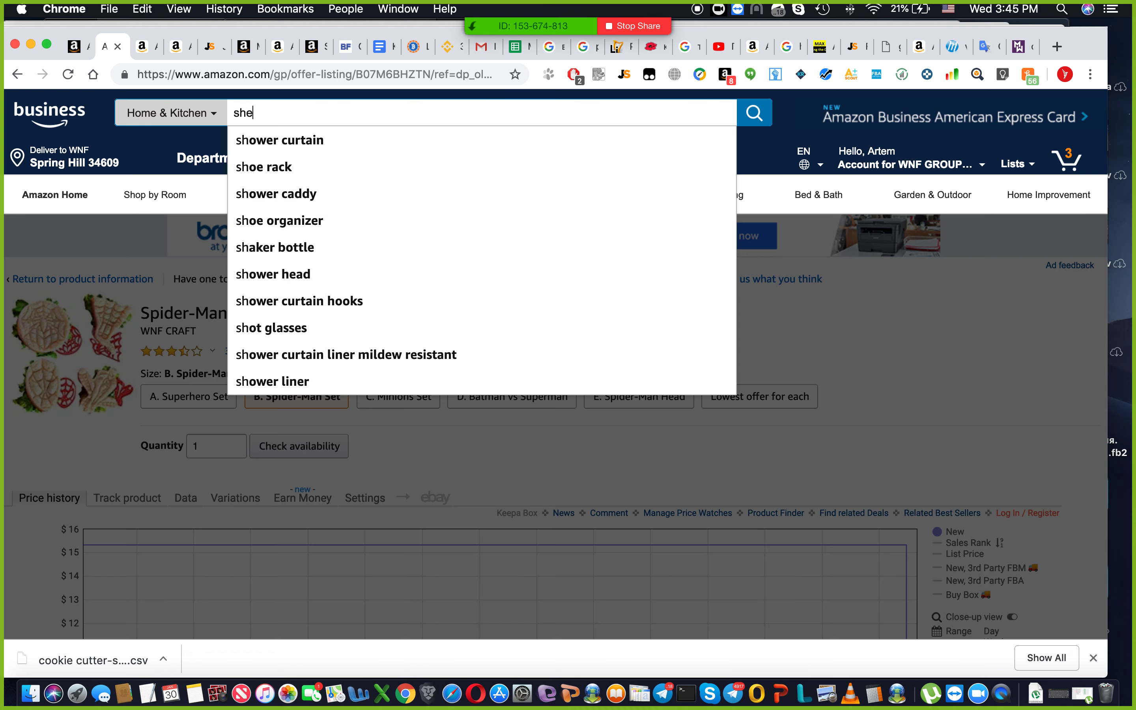
pyautogui.write('dding ')
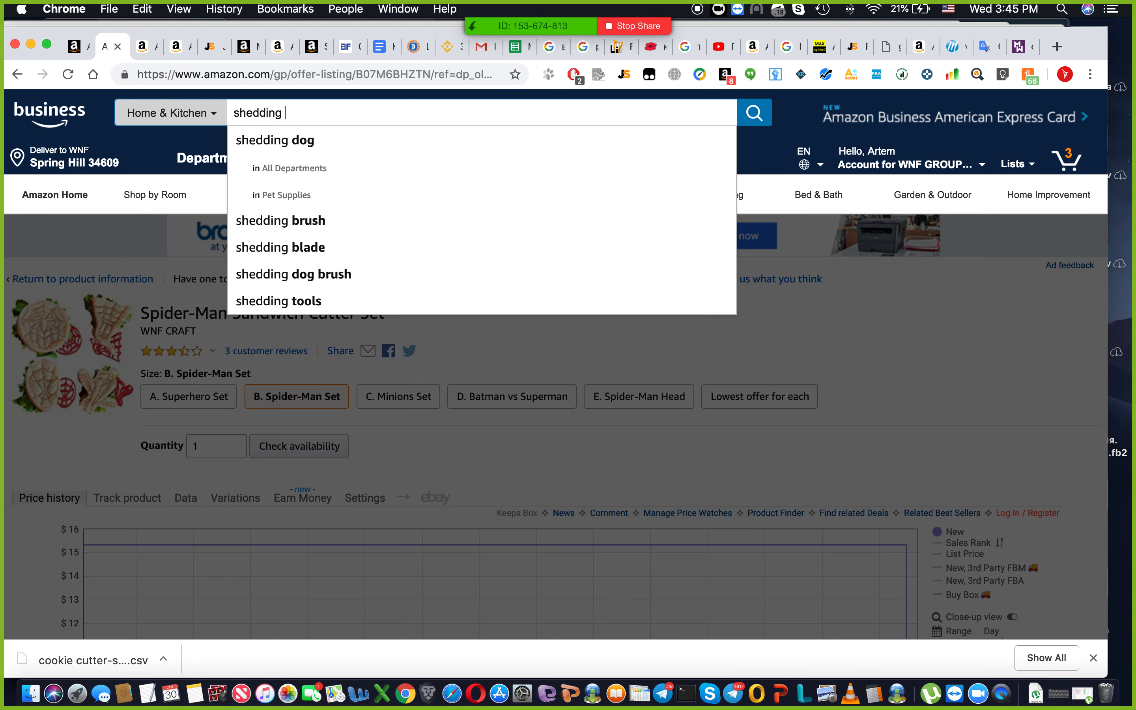
pyautogui.write('br')
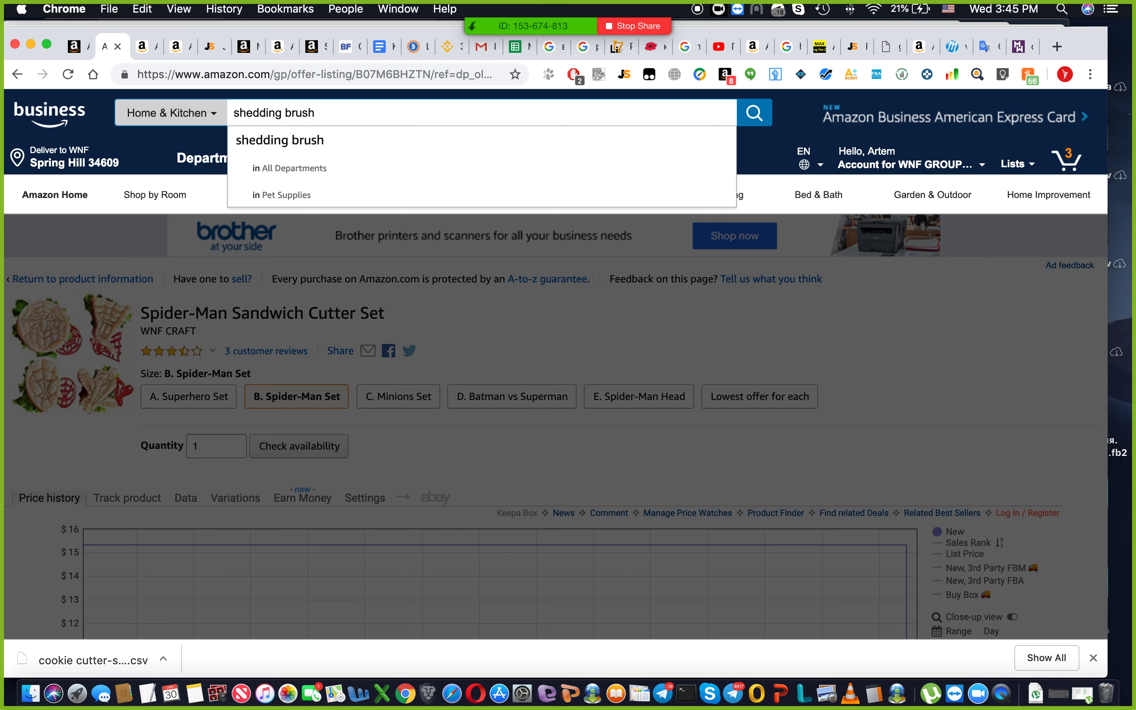
pyautogui.write('ush')
pyautogui.click(290, 141)
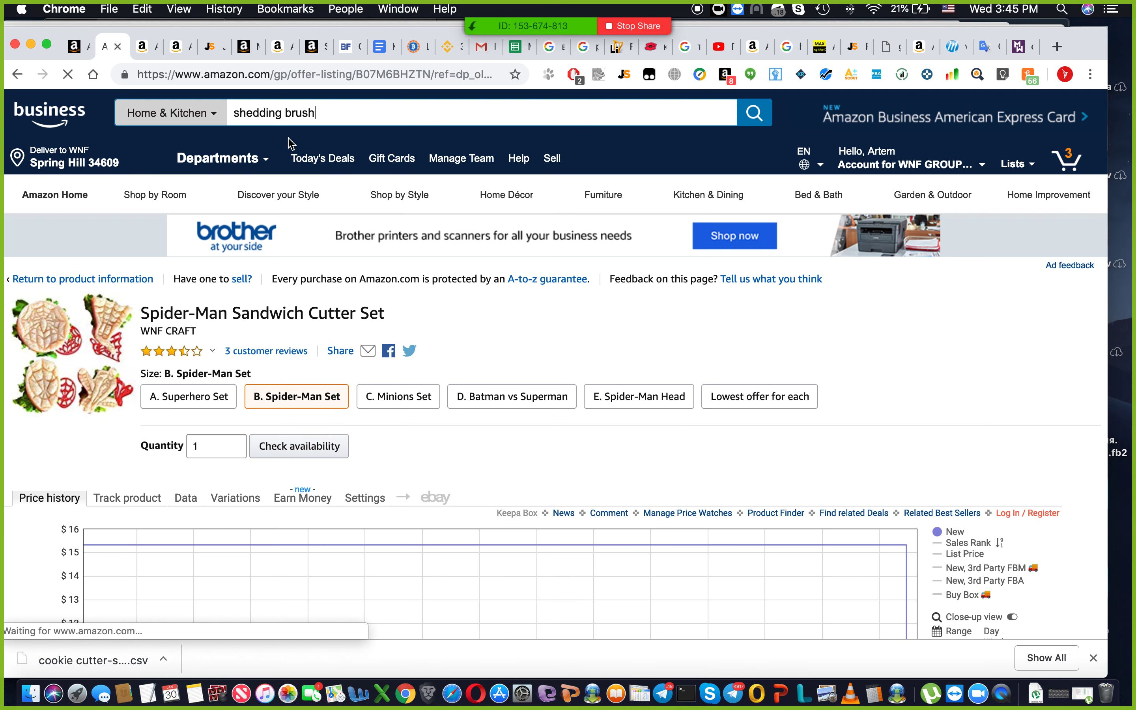
# Open the MIU COLOR Pet Grooming Brush from the Amazon's Choice products under $20
pyautogui.scroll(-15, 637, 306)
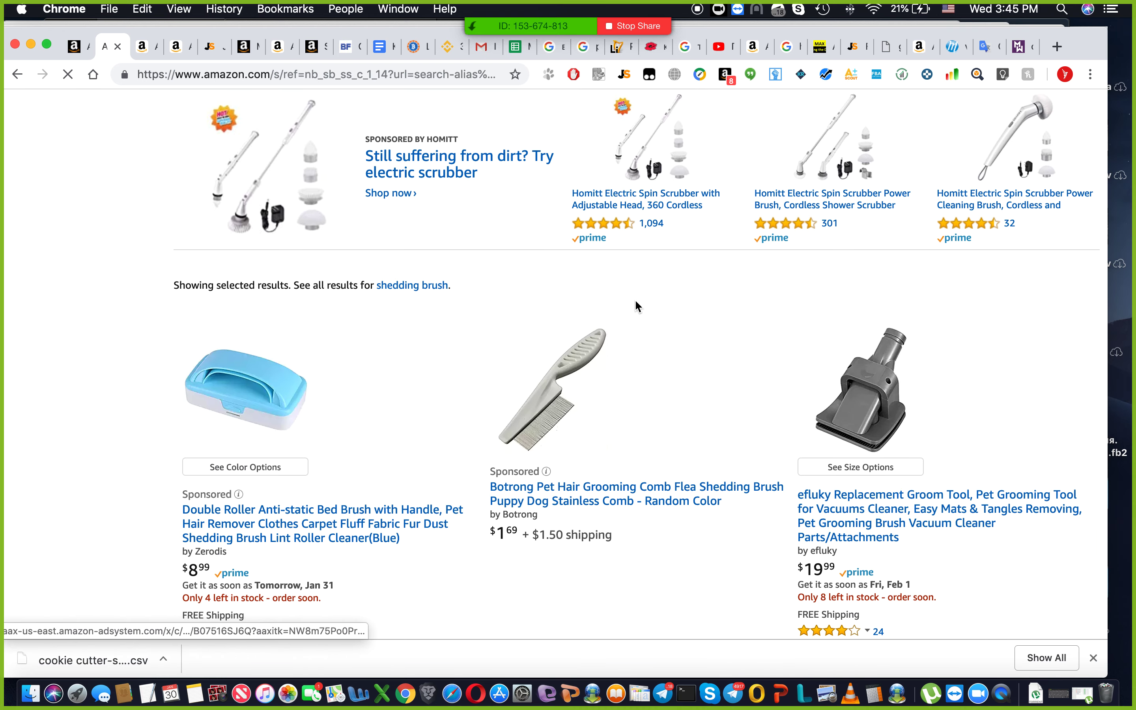
pyautogui.scroll(-3, 637, 306)
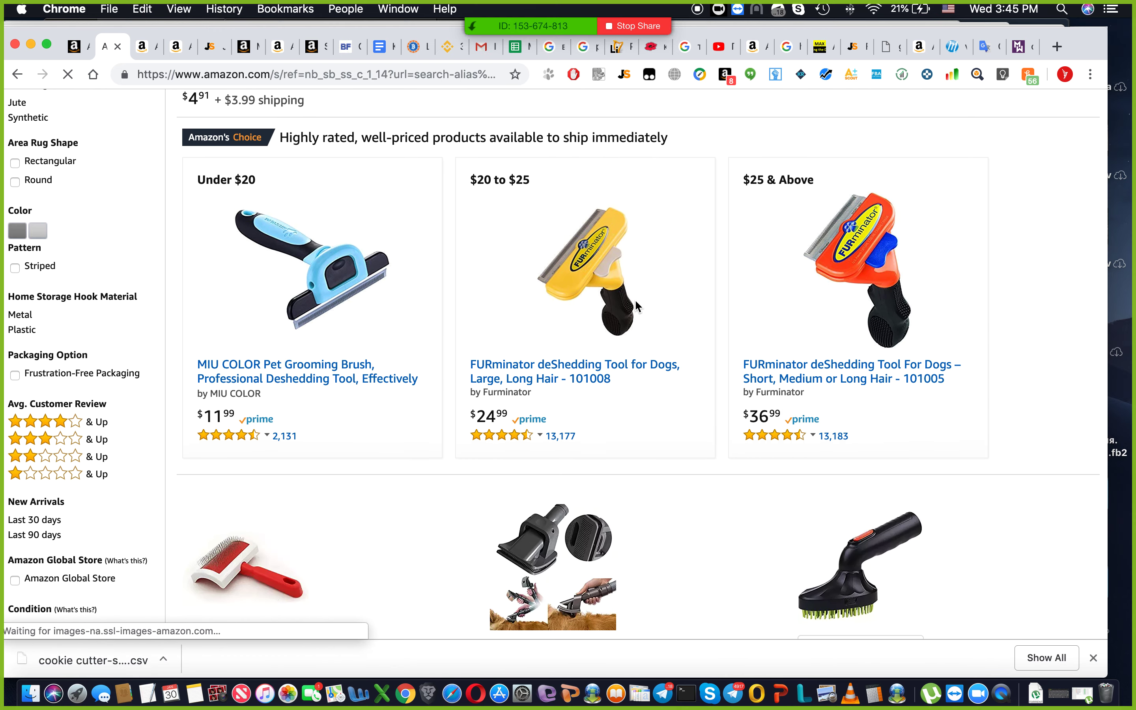
pyautogui.scroll(-3, 376, 365)
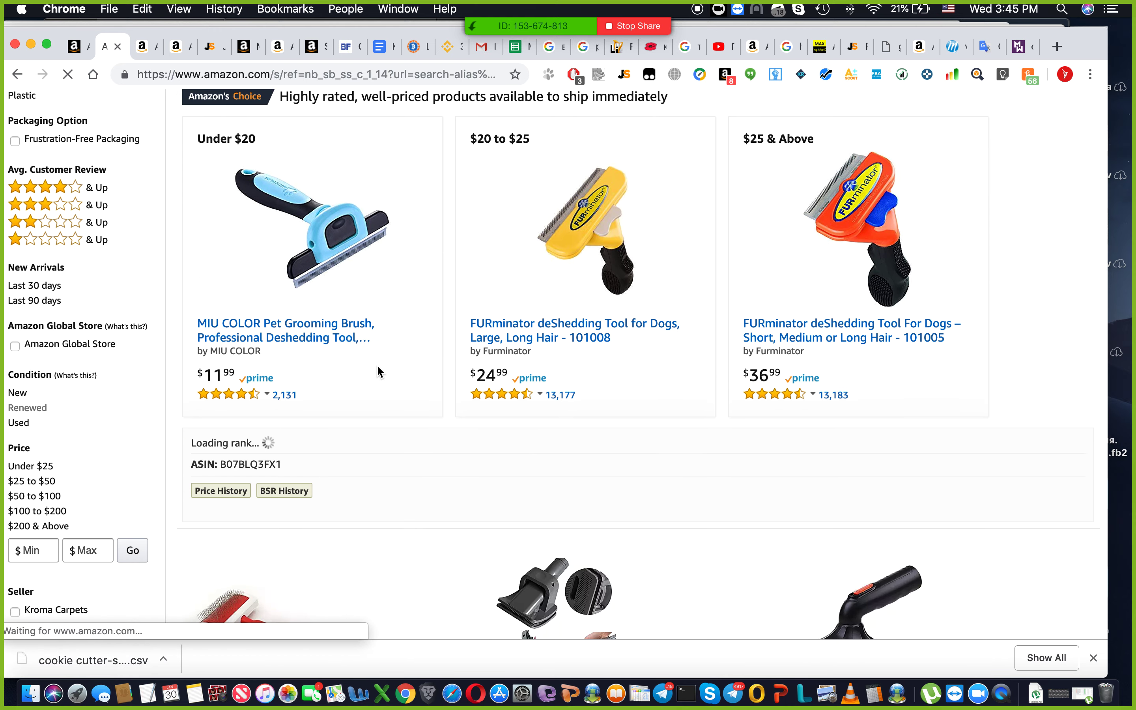
pyautogui.click(311, 300)
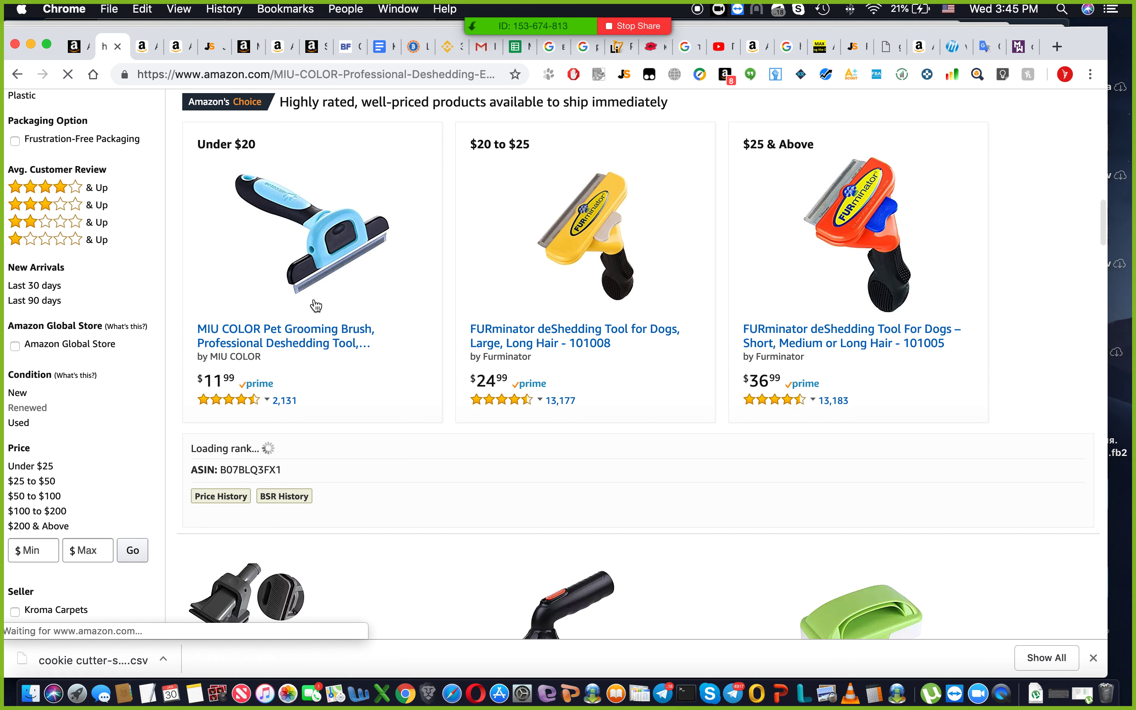
# Open the MIU COLOR brush's new offers and examine its price history, sellers and delivery terms
pyautogui.scroll(-6, 376, 385)
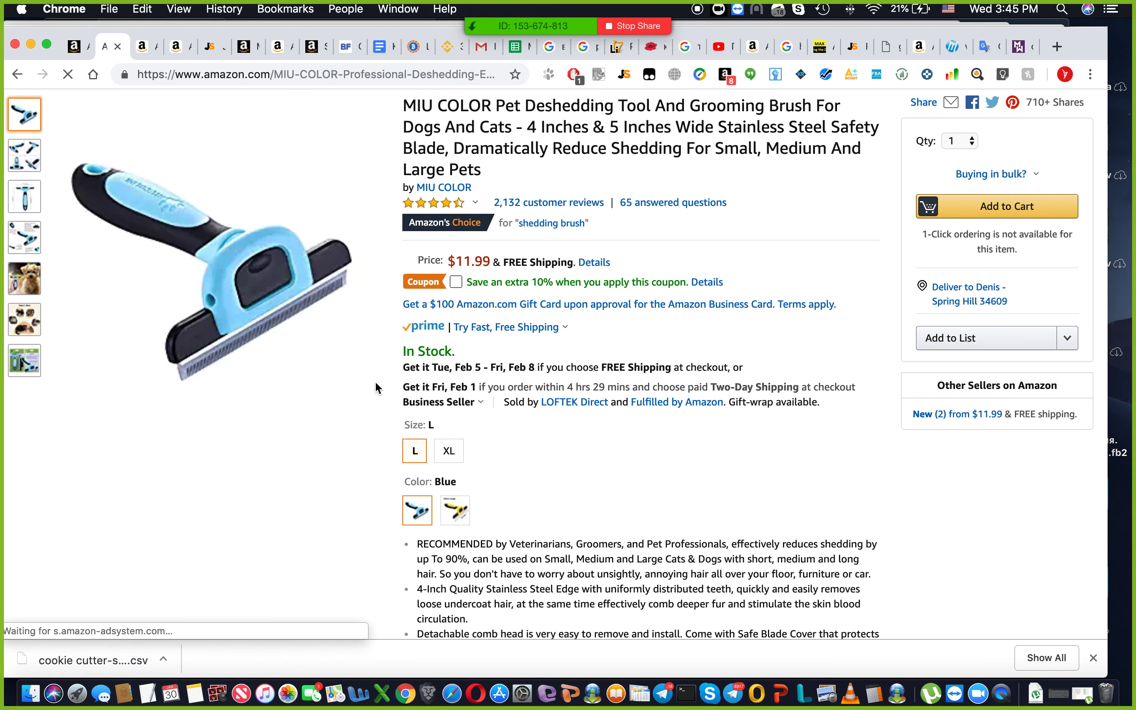
pyautogui.scroll(-5, 376, 384)
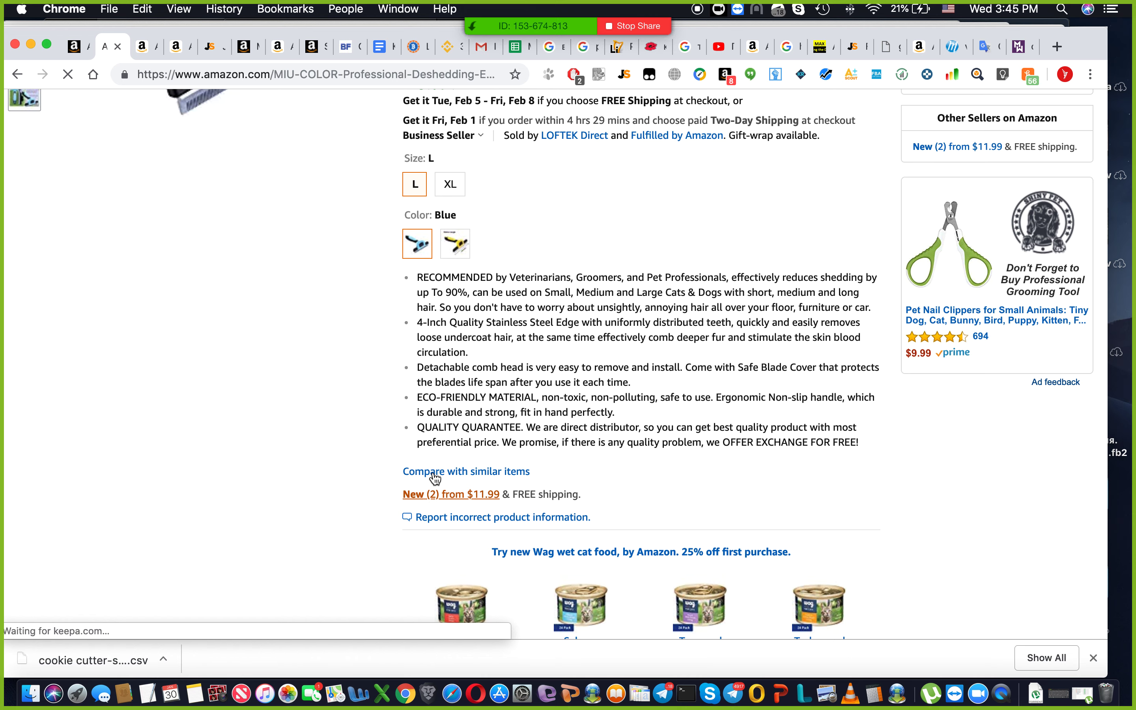
pyautogui.click(439, 496)
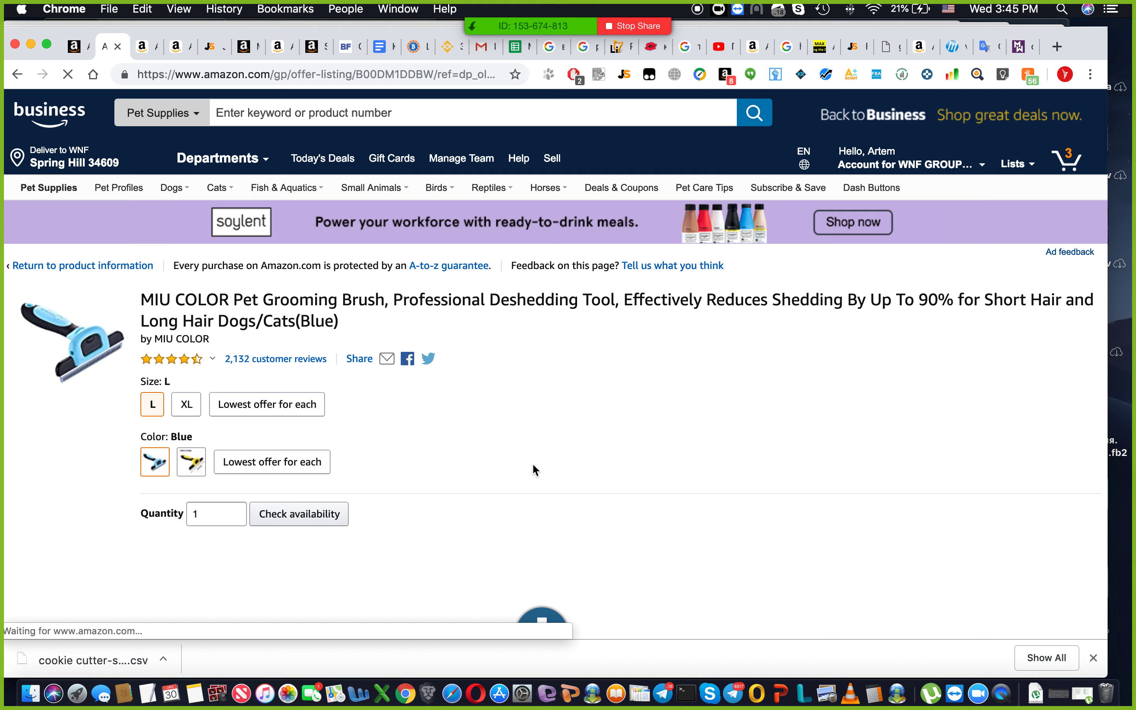
pyautogui.scroll(-3, 534, 469)
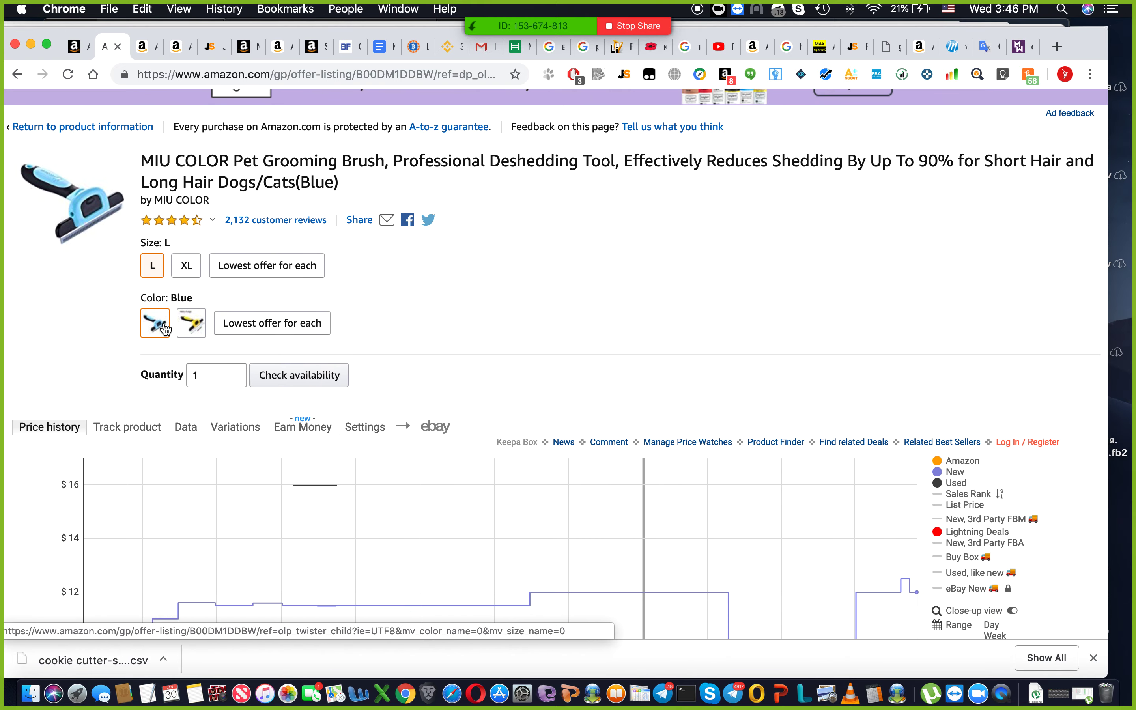
pyautogui.scroll(-10, 515, 279)
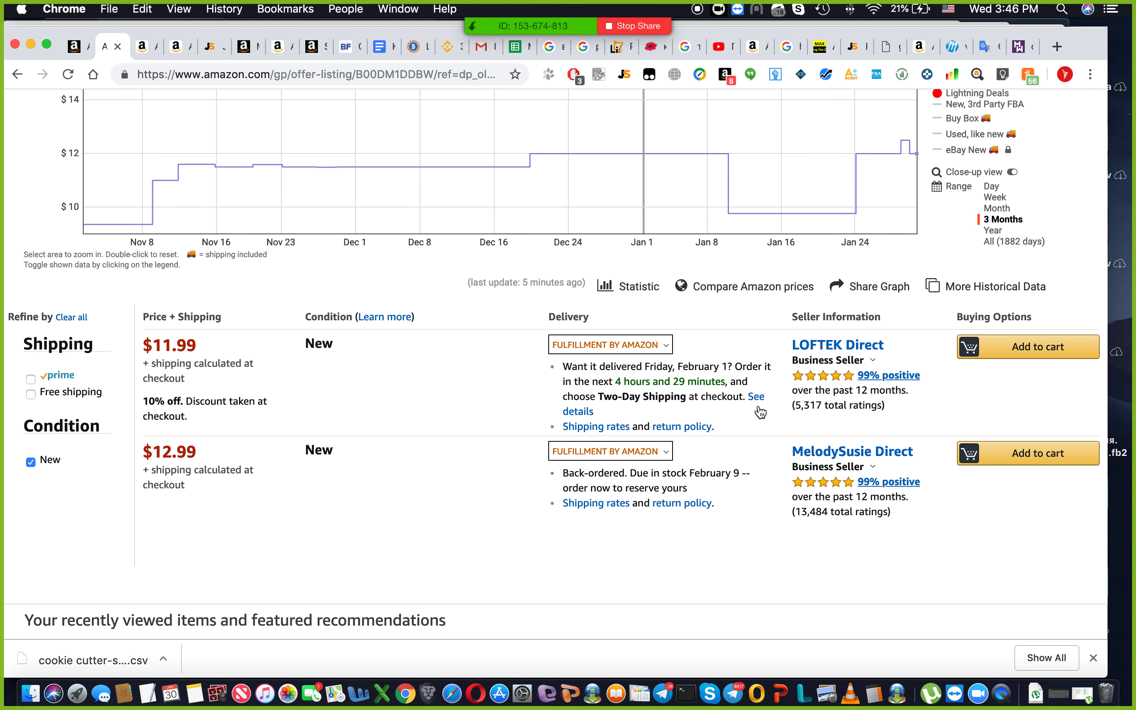
pyautogui.scroll(1, 729, 511)
pyautogui.scroll(2, 730, 511)
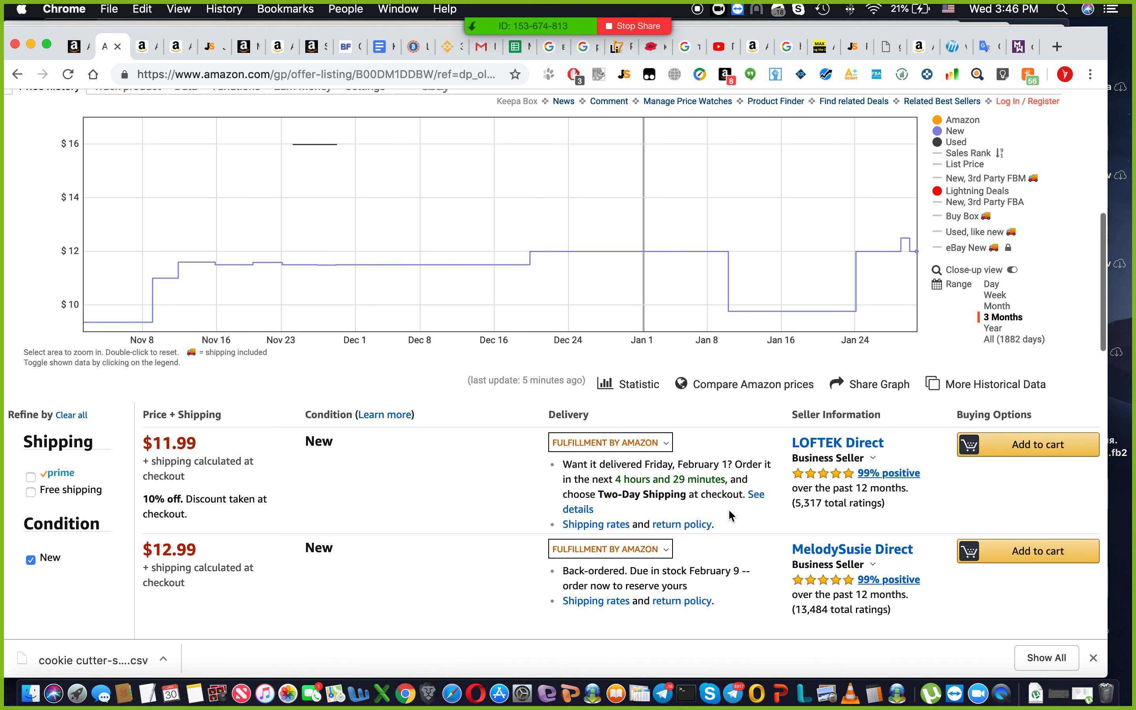
pyautogui.scroll(8, 729, 511)
pyautogui.scroll(4, 729, 513)
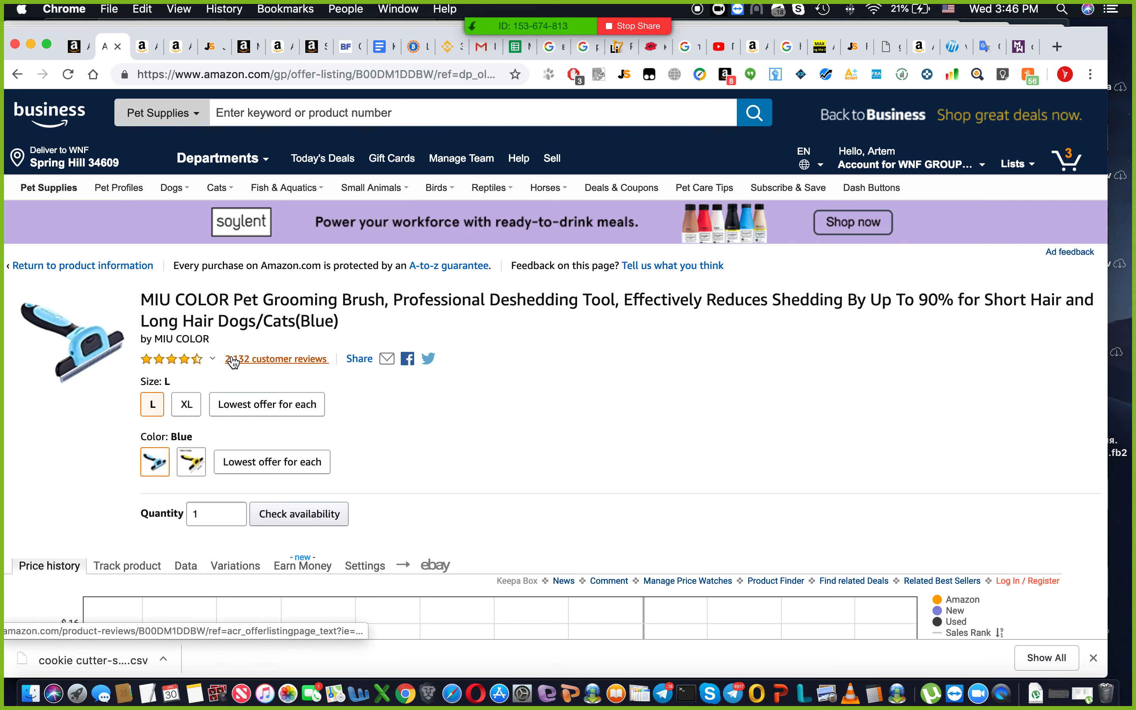
# Return from the offer listing to the MIU COLOR brush's product page
pyautogui.click(94, 358)
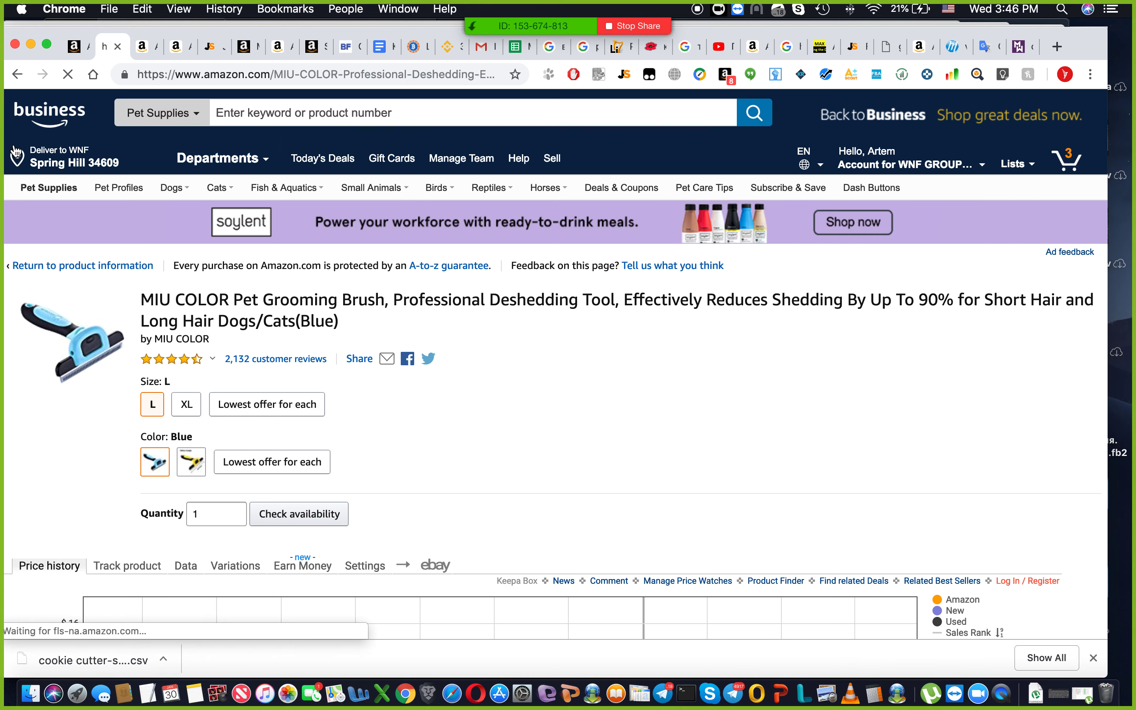
pyautogui.click(18, 74)
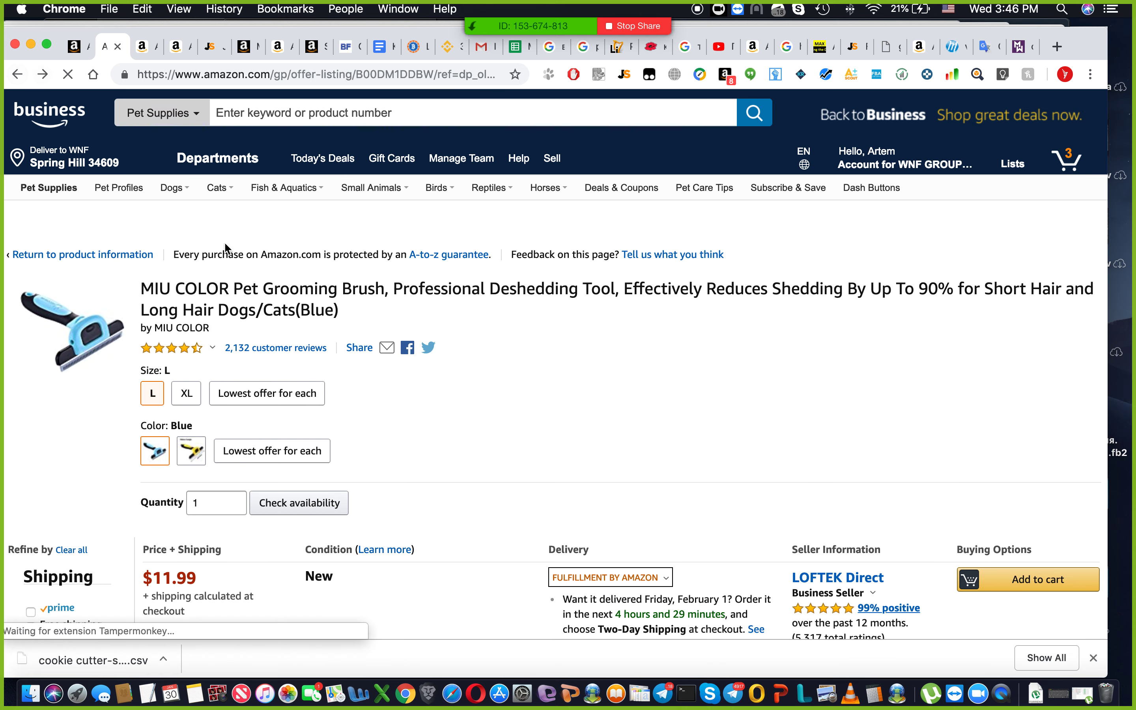
pyautogui.click(47, 75)
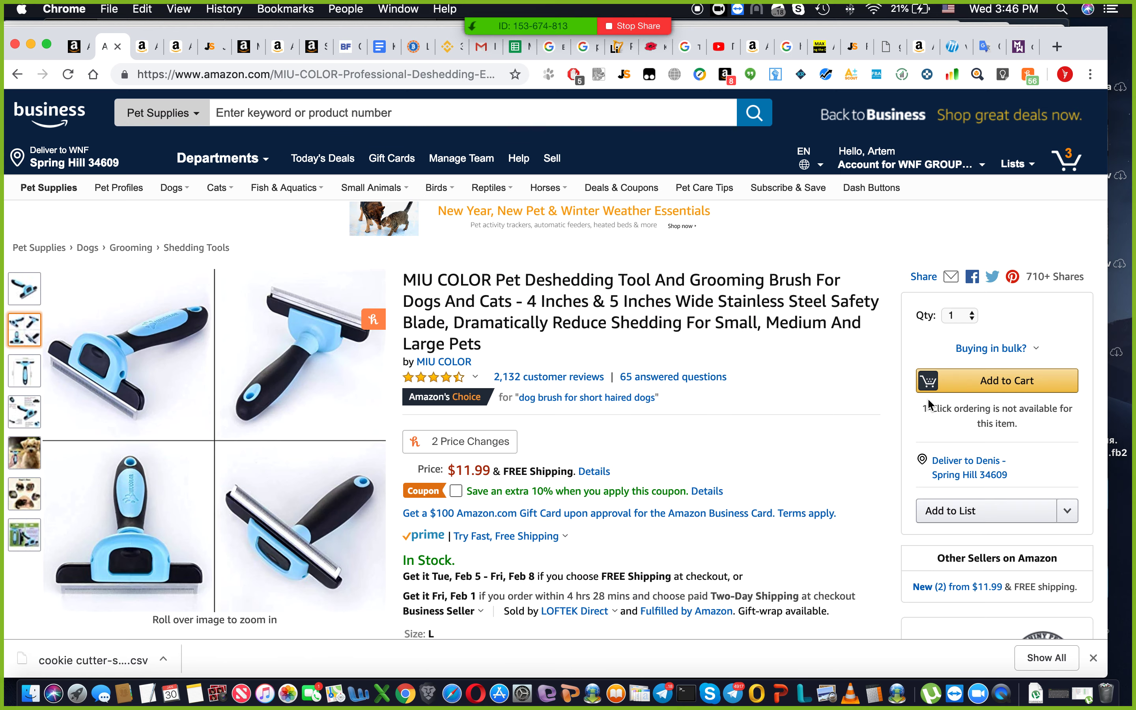
# Examine the blue MIU COLOR brush's price, delivery terms, bullet points and LOFTEK Direct seller details
pyautogui.scroll(-3, 816, 404)
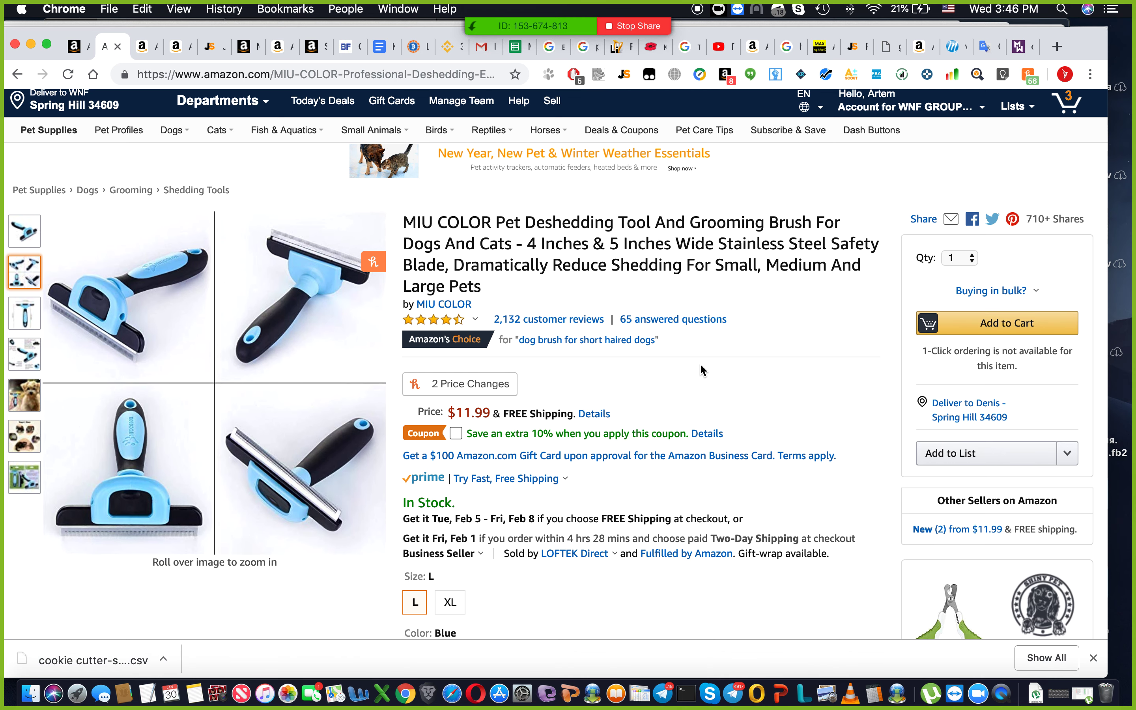
pyautogui.scroll(-3, 543, 434)
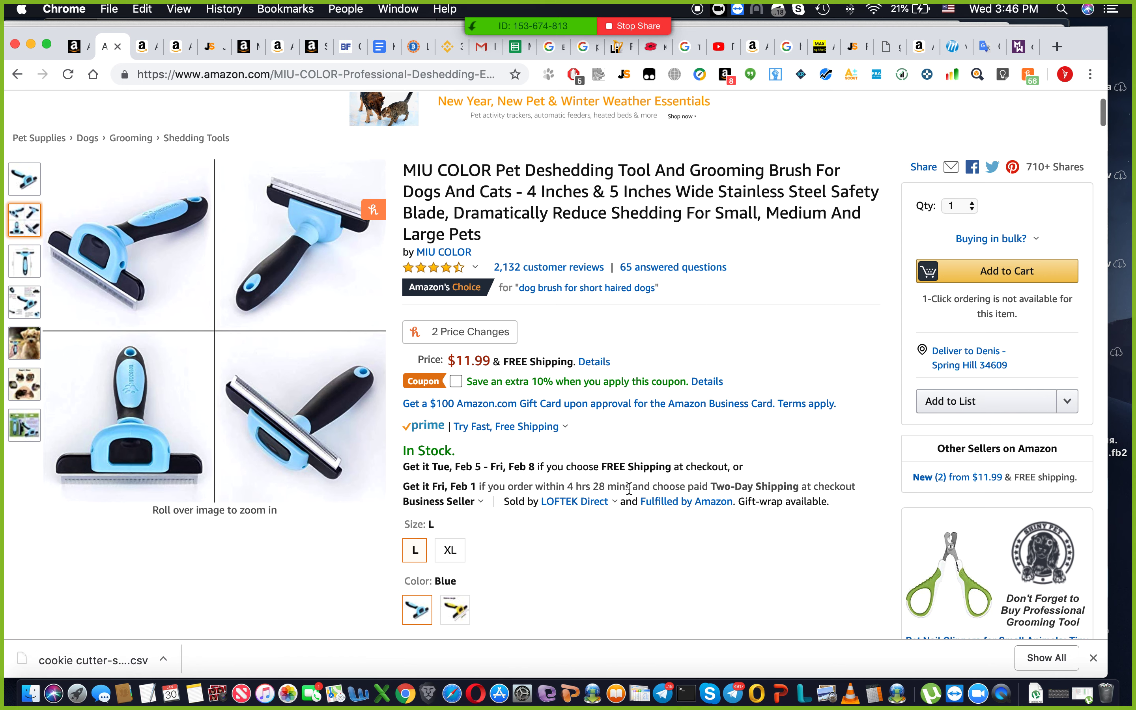
pyautogui.scroll(-4, 629, 486)
pyautogui.scroll(-4, 630, 487)
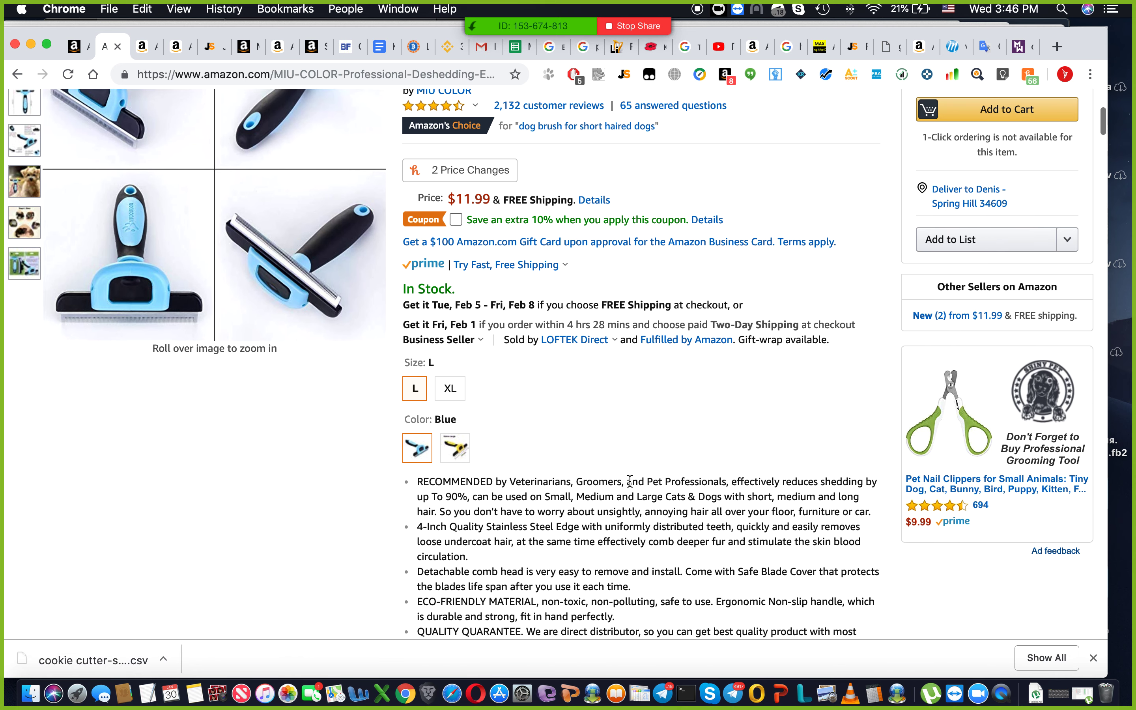
pyautogui.moveTo(572, 341)
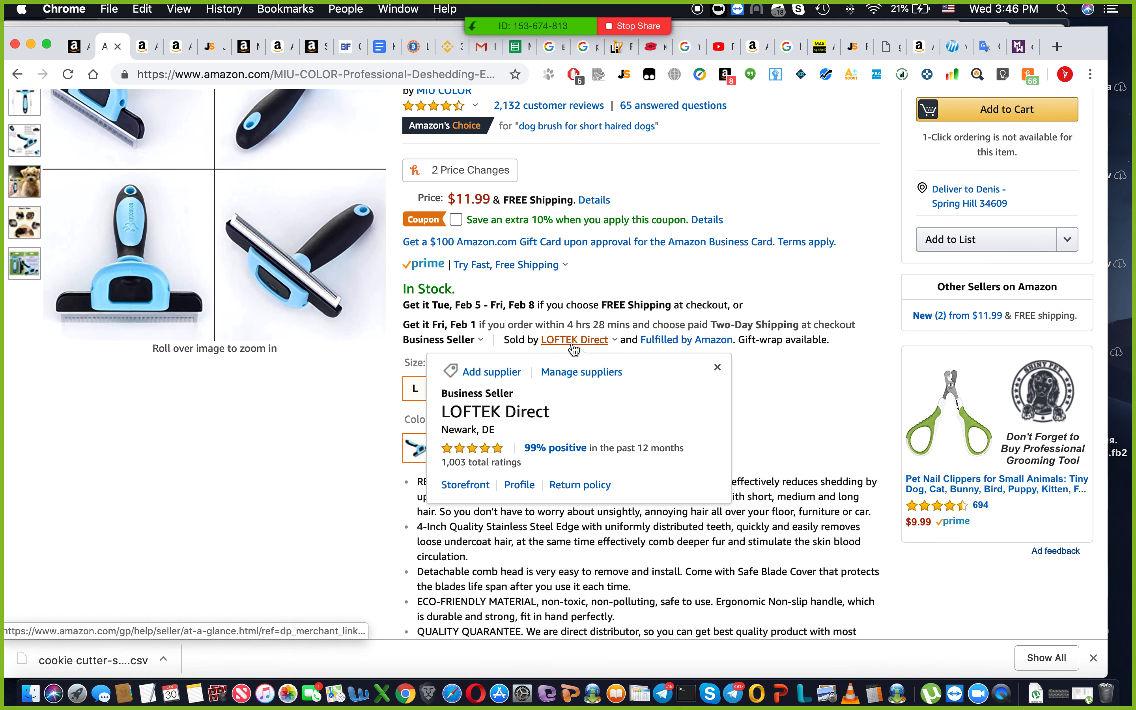
pyautogui.scroll(2, 572, 347)
pyautogui.moveTo(575, 399)
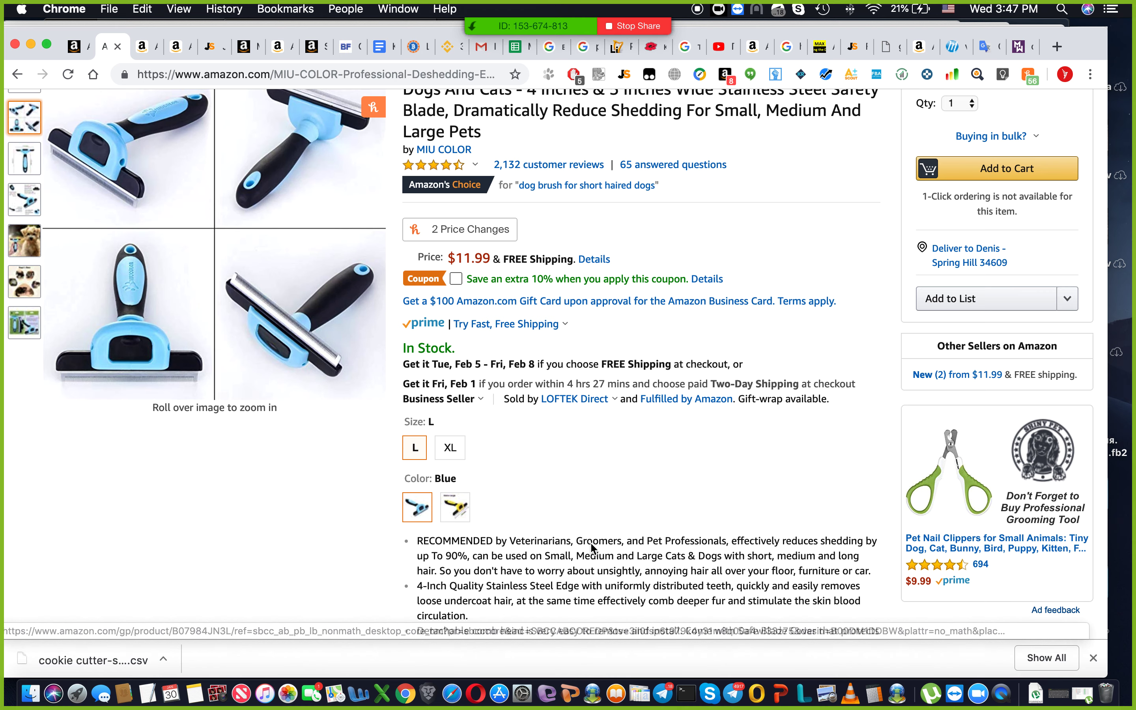
pyautogui.moveTo(591, 400)
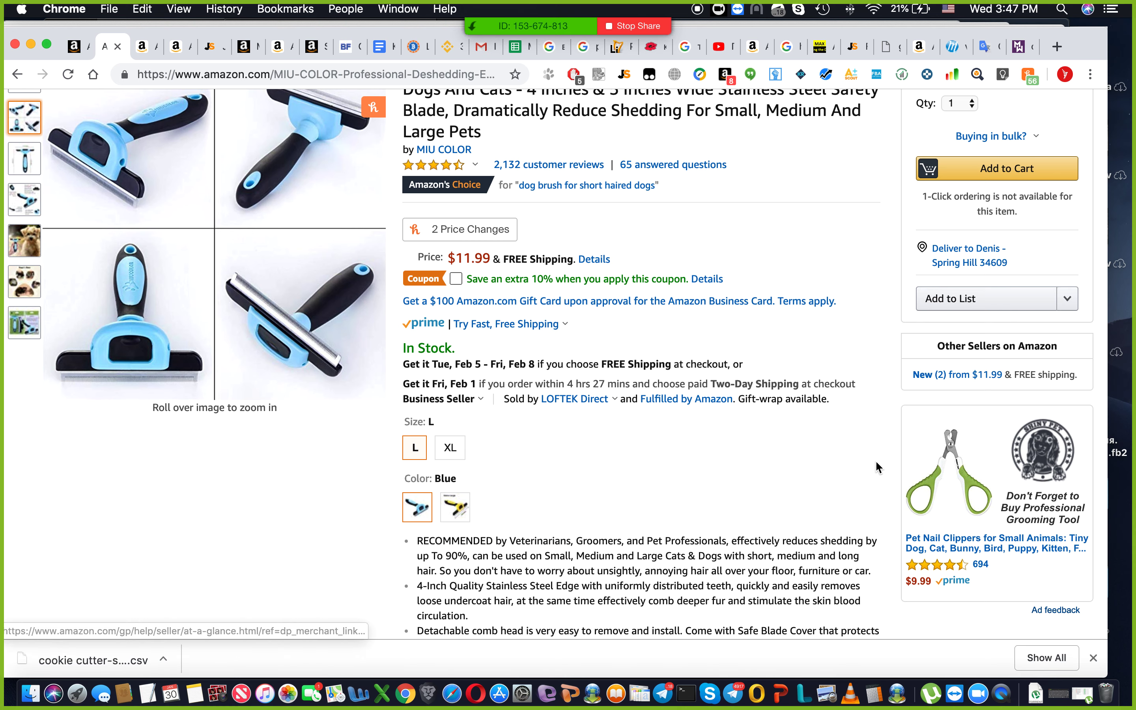
pyautogui.scroll(2, 827, 295)
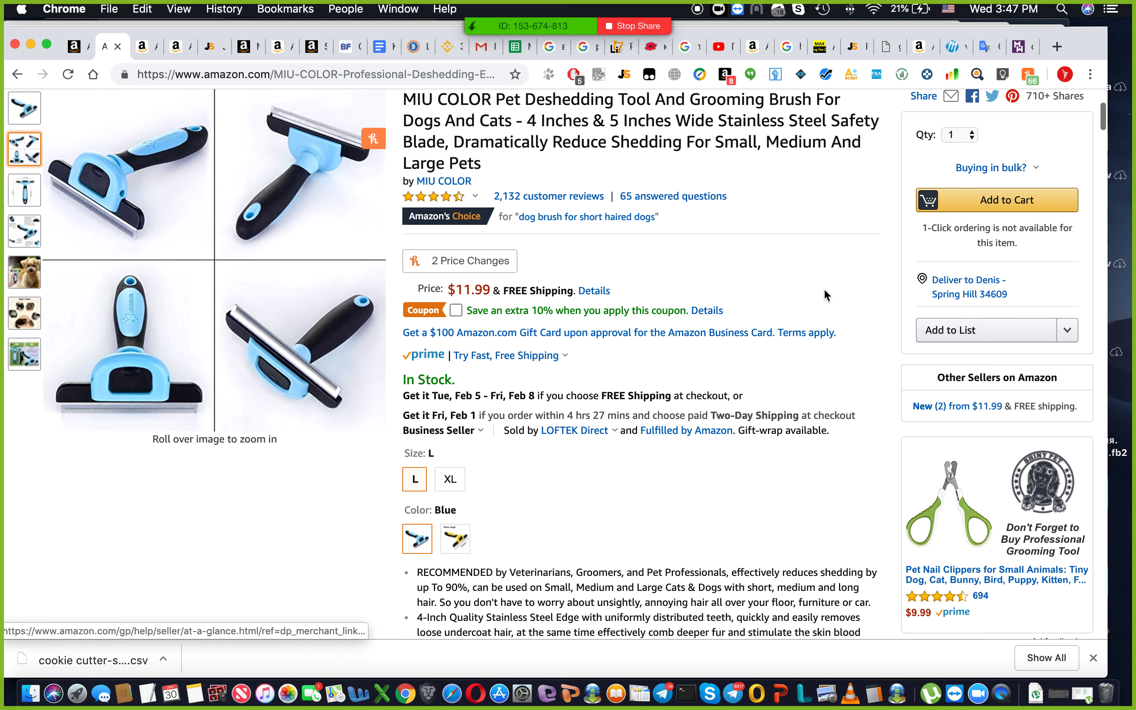
pyautogui.scroll(3, 827, 295)
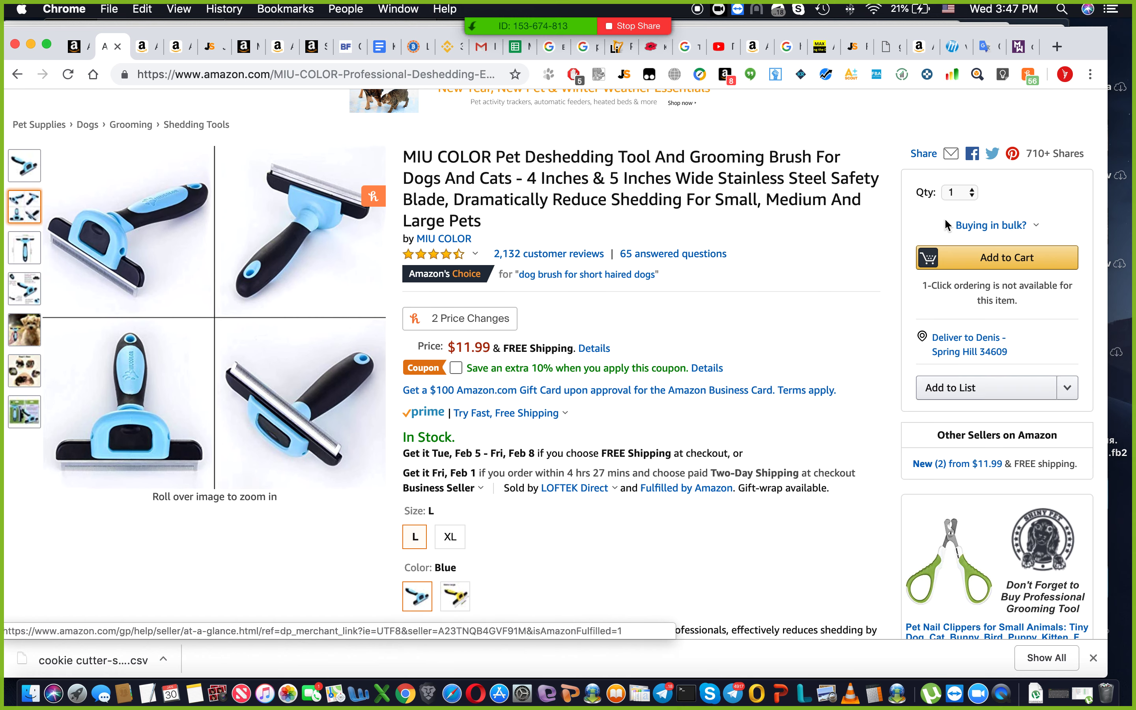
# Open the blue brush's new offers and compare the LOFTEK Direct and MelodySusie Direct prices, fulfillment and seller ratings
pyautogui.scroll(-8, 536, 530)
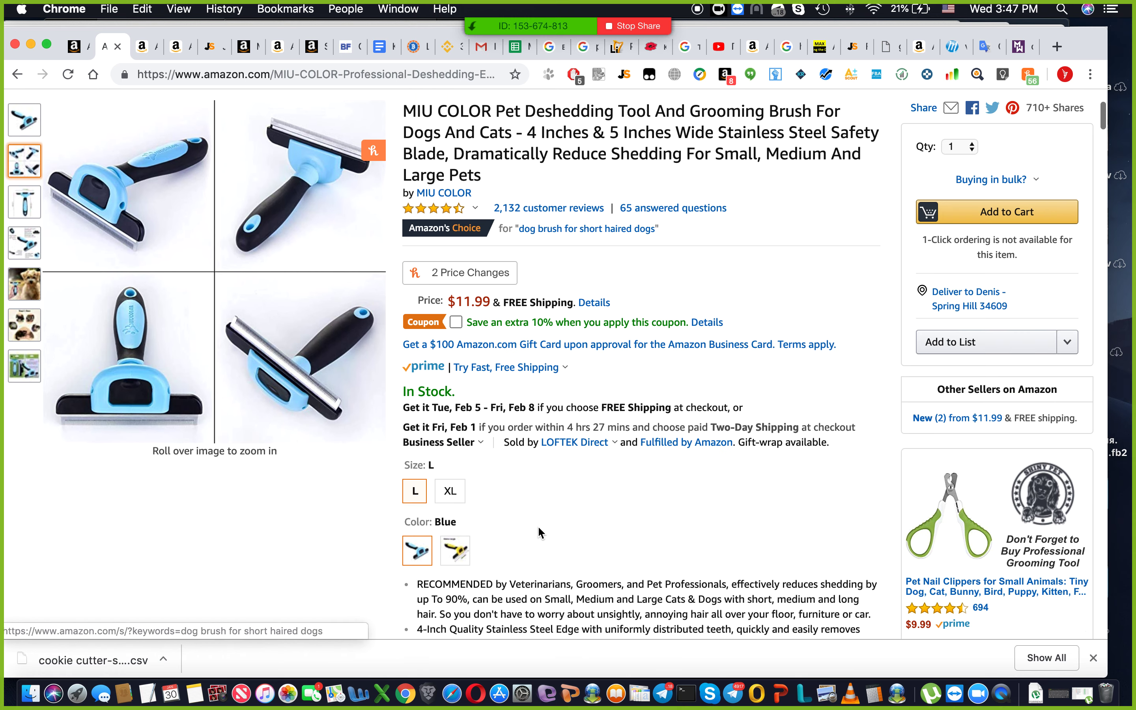
pyautogui.scroll(-10, 540, 521)
pyautogui.click(465, 477)
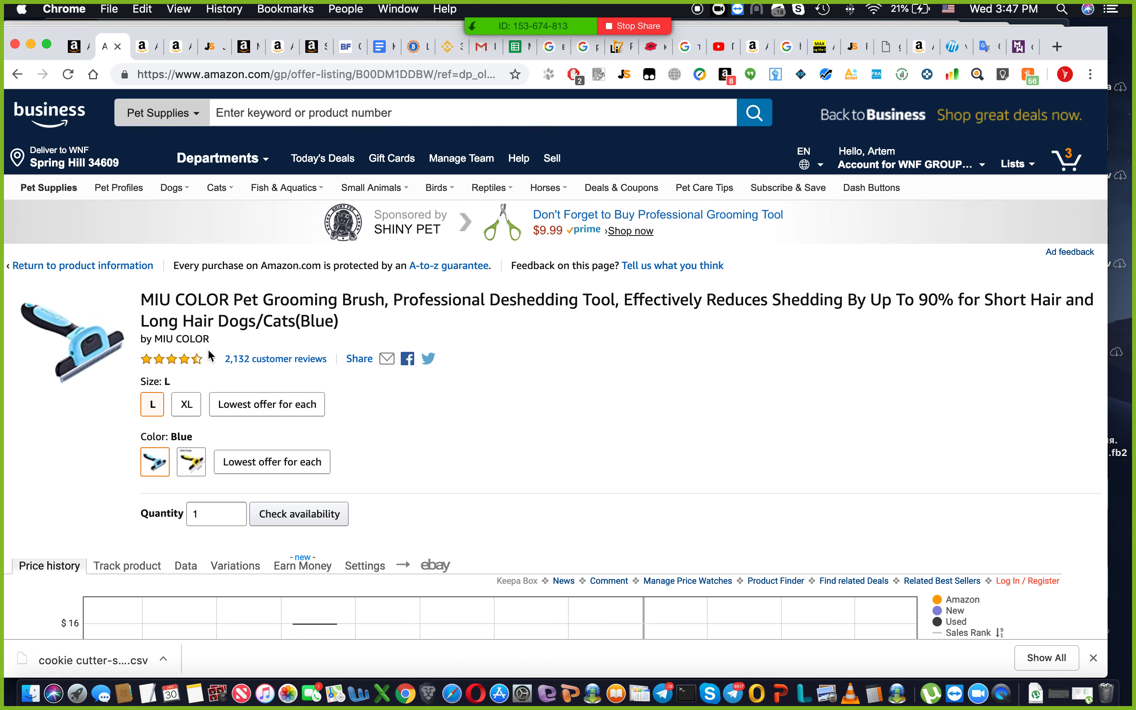
pyautogui.scroll(-15, 506, 320)
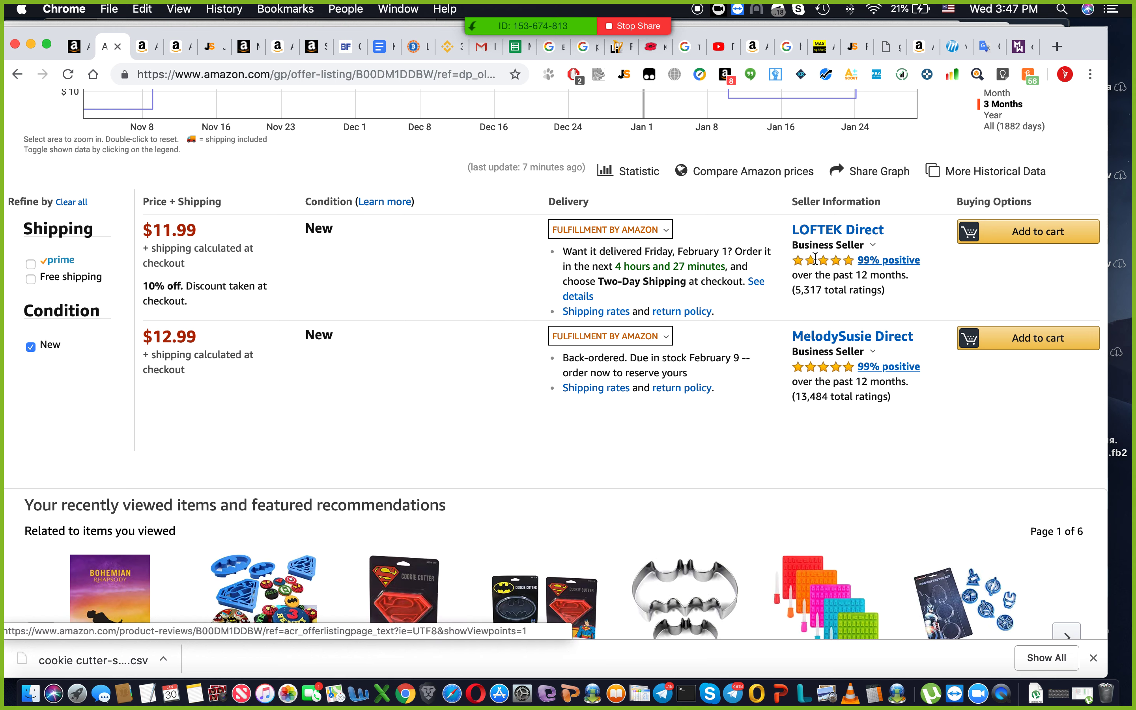
pyautogui.moveTo(798, 358)
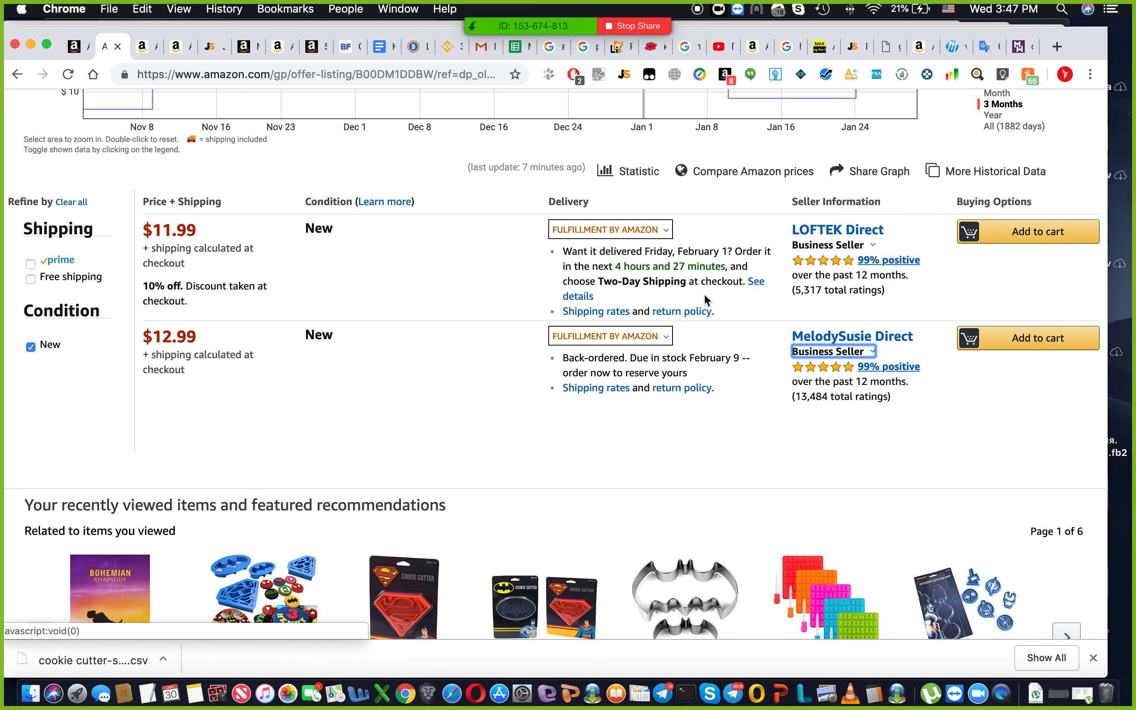
pyautogui.scroll(6, 705, 297)
pyautogui.scroll(8, 705, 297)
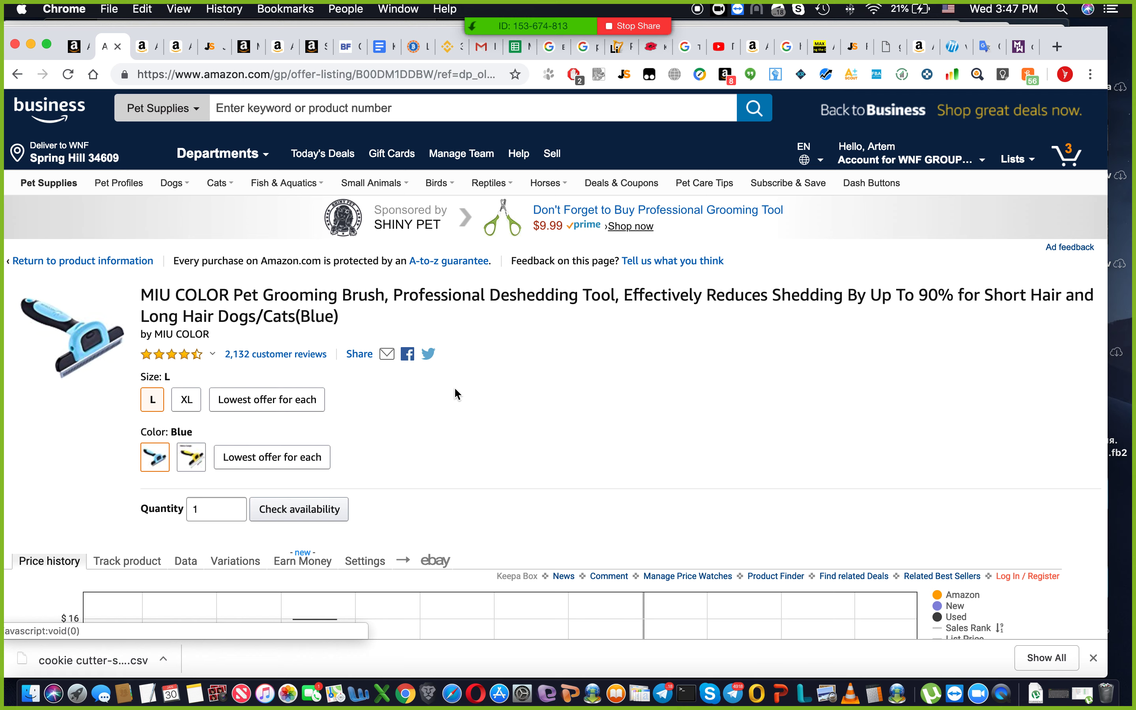
pyautogui.scroll(-11, 575, 624)
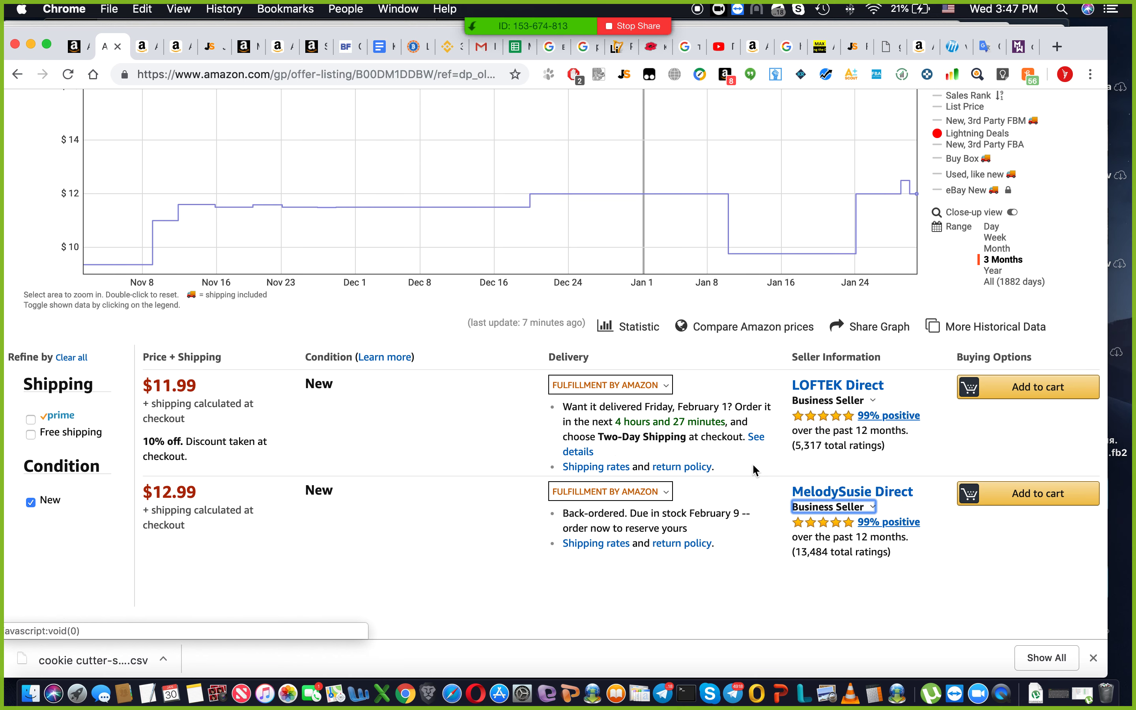
pyautogui.moveTo(855, 513)
pyautogui.scroll(10, 418, 469)
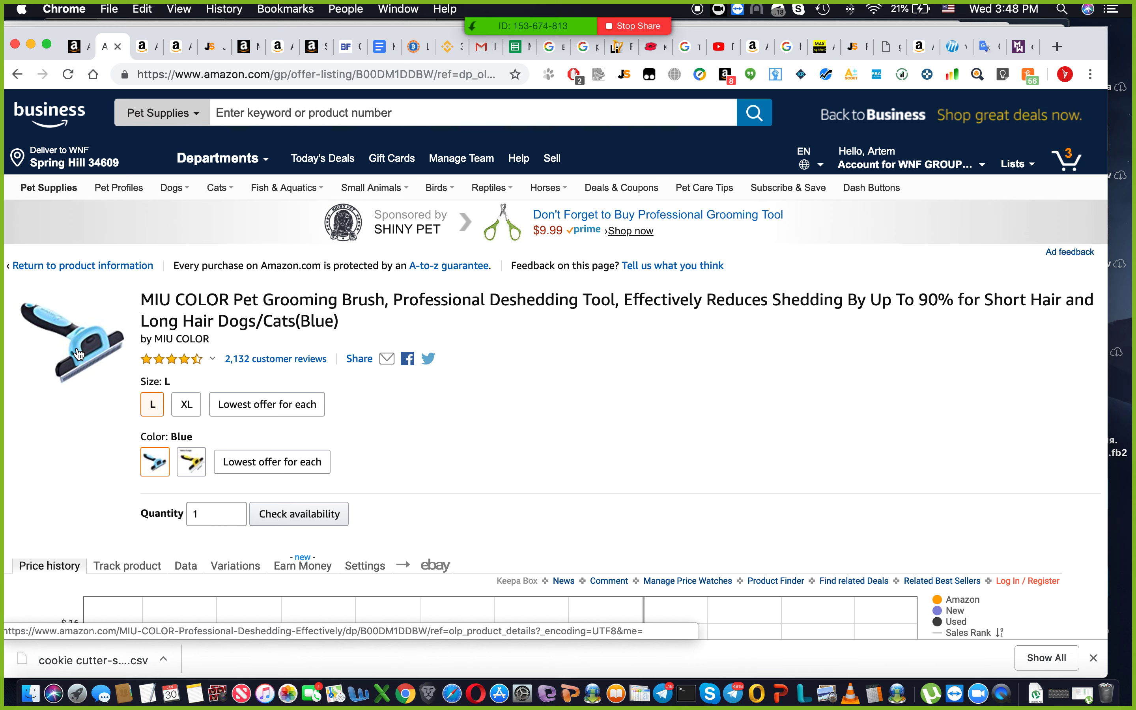
# Return to the product page and switch the MIU COLOR brush's color to Yellow
pyautogui.click(16, 75)
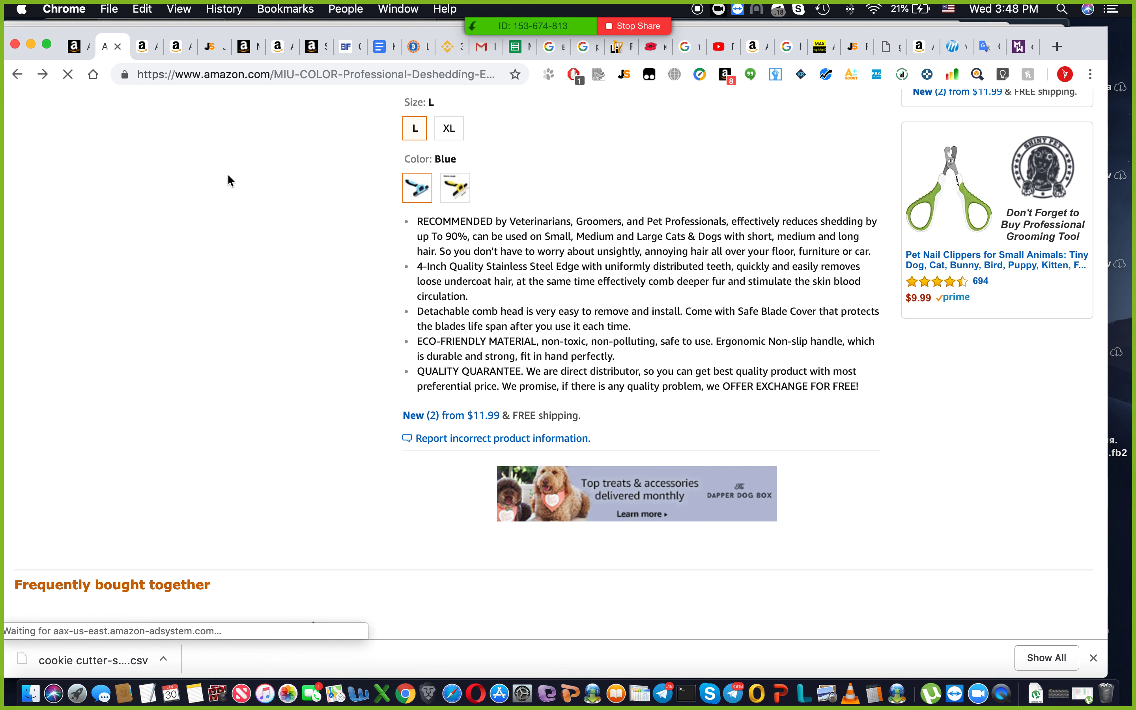
pyautogui.scroll(6, 237, 214)
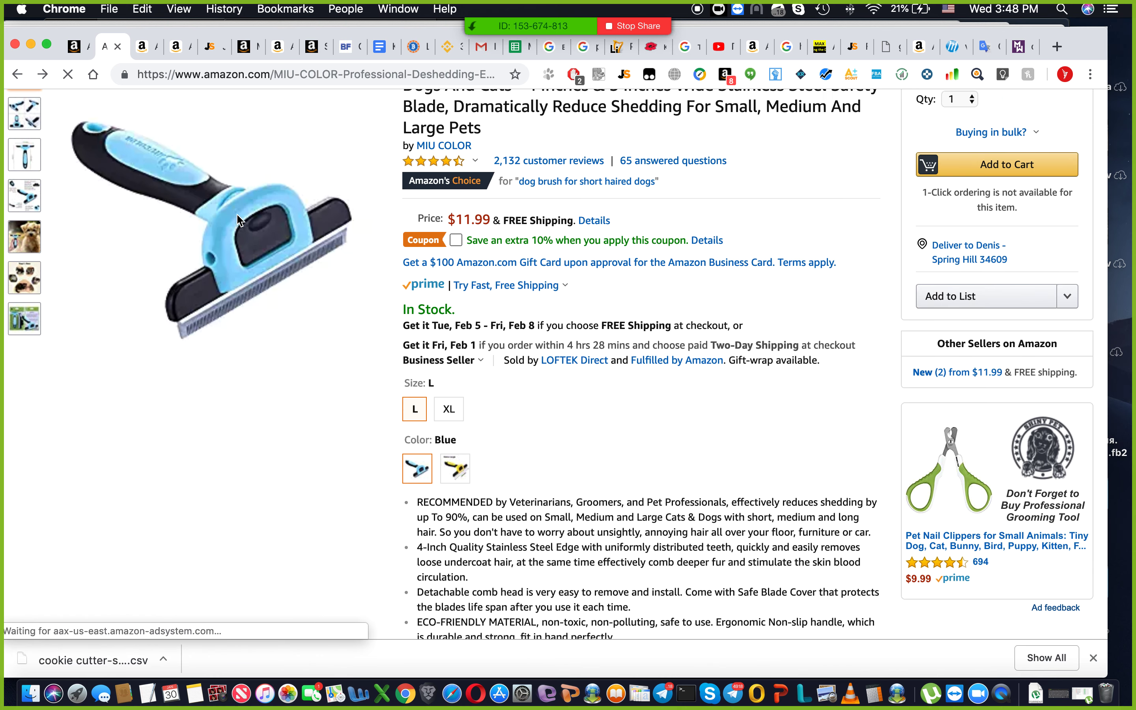
pyautogui.scroll(1, 239, 220)
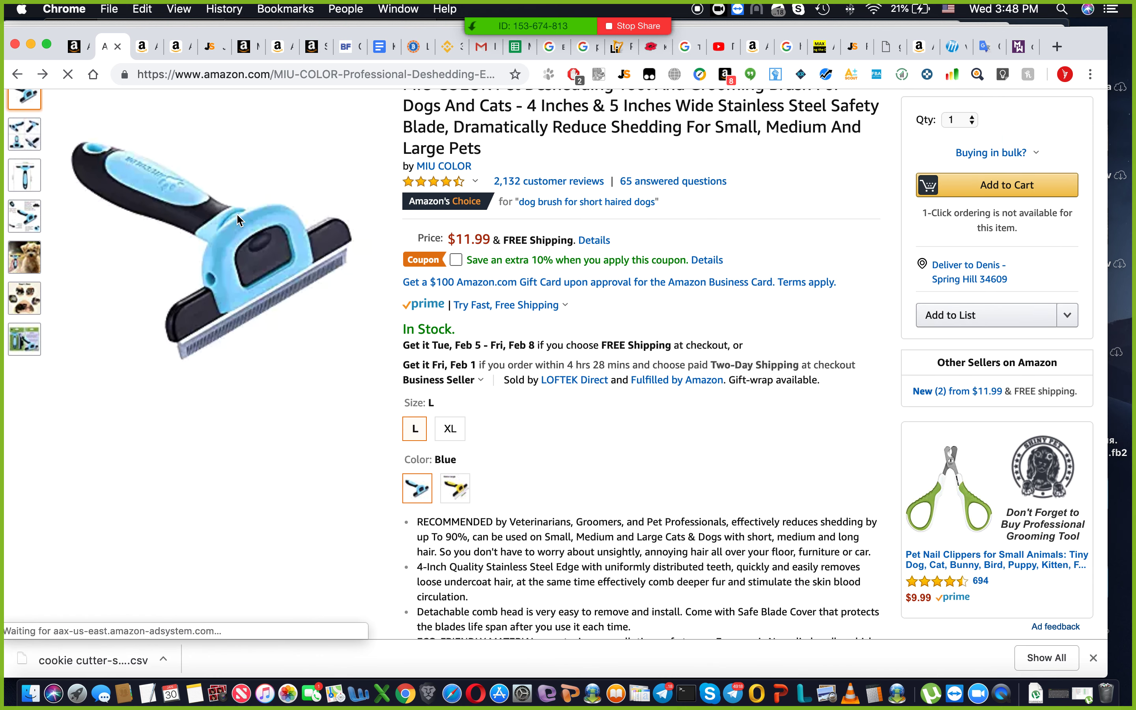
pyautogui.click(458, 490)
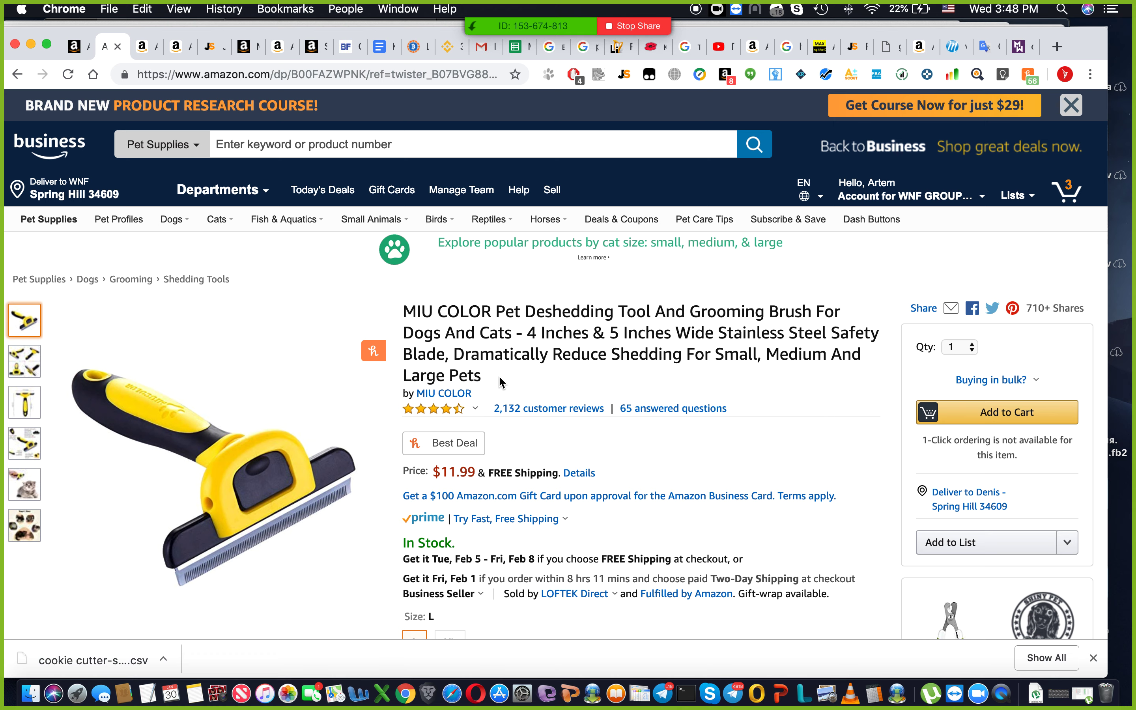
# Highlight the yellow brush's full title and examine its bullet points, price history and related products
pyautogui.moveTo(499, 386); pyautogui.dragTo(403, 311)
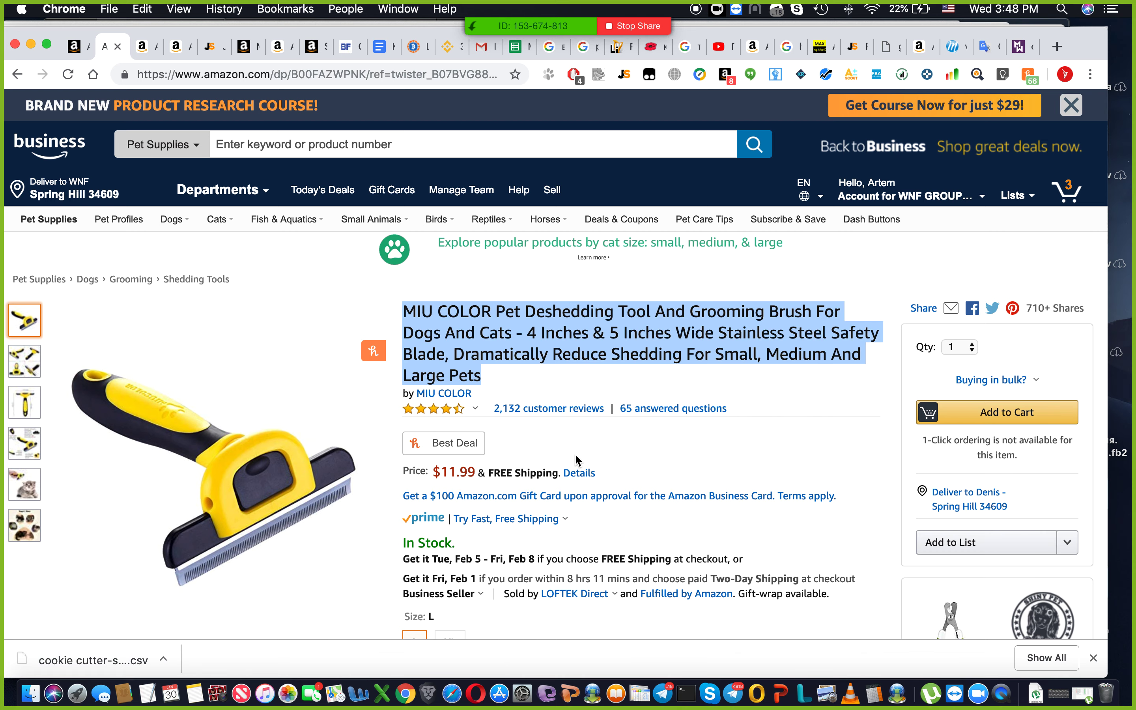
pyautogui.scroll(-7, 504, 356)
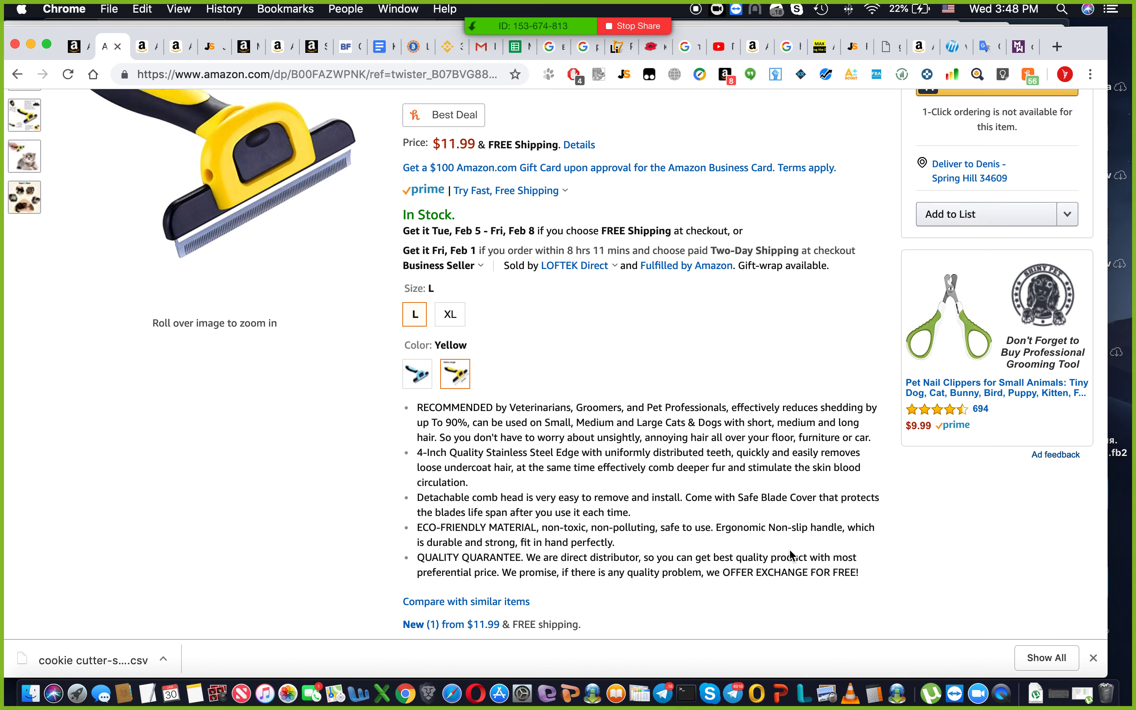
pyautogui.scroll(2, 791, 555)
pyautogui.scroll(-20, 790, 556)
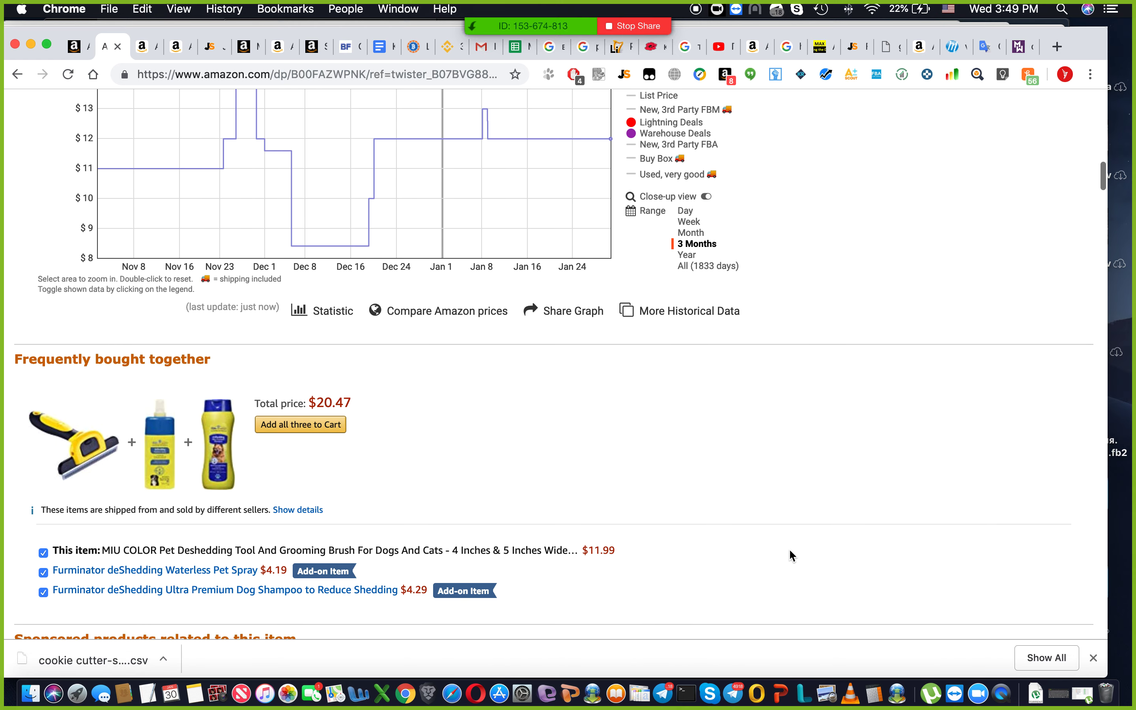
pyautogui.scroll(-15, 790, 556)
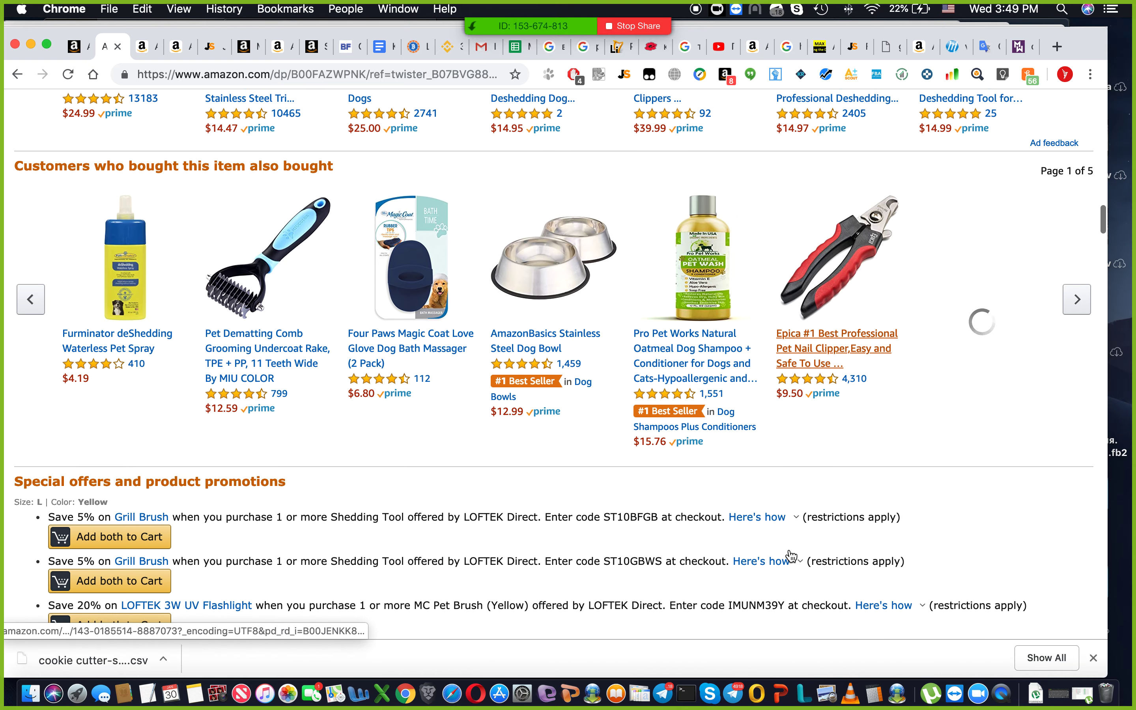
# Examine the yellow brush's description banner, specifications, grooming tips, customer photos and product details
pyautogui.scroll(-15, 791, 555)
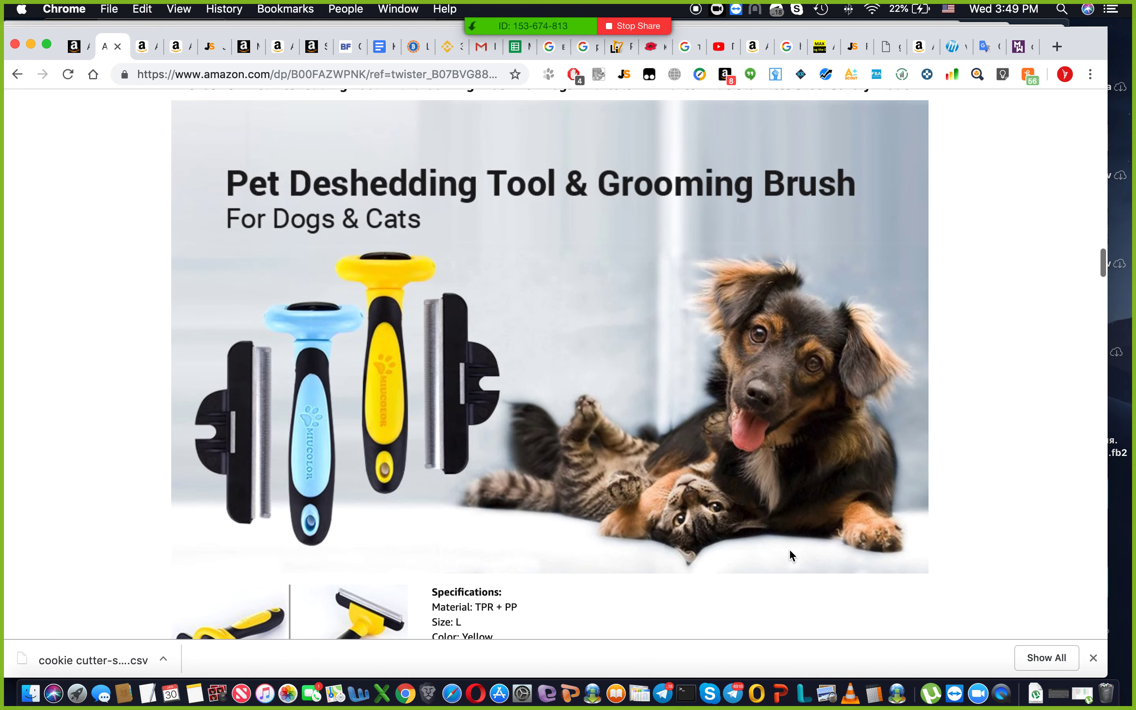
pyautogui.scroll(-5, 790, 548)
pyautogui.scroll(-8, 583, 421)
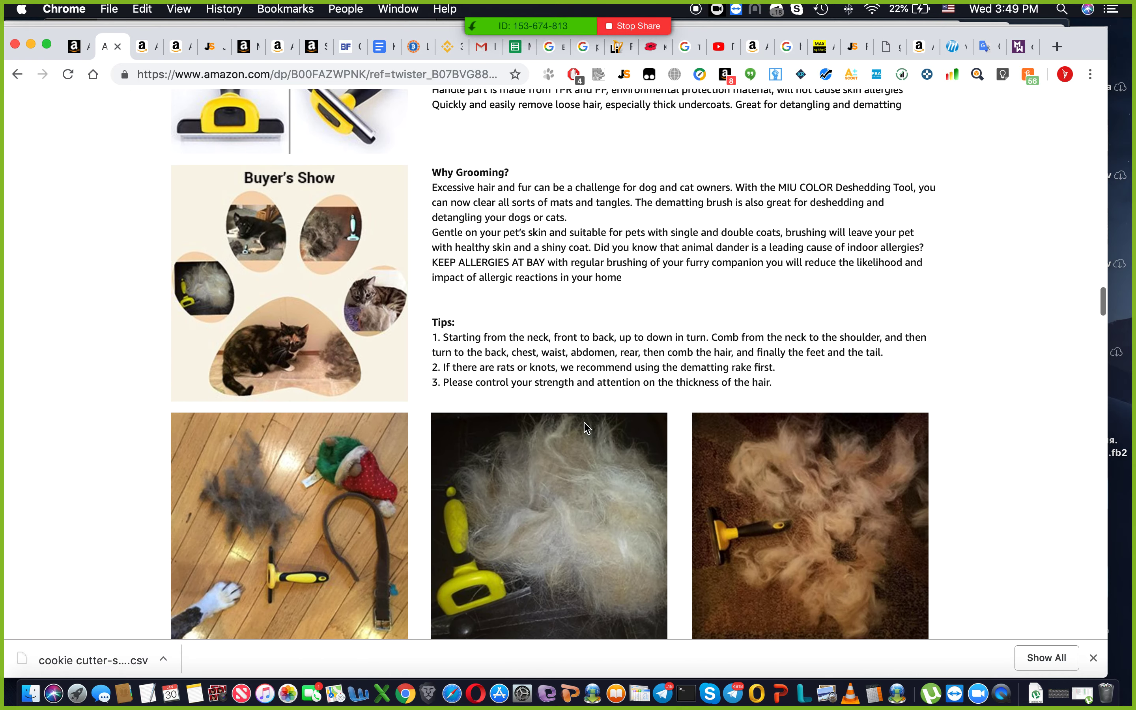
pyautogui.scroll(-5, 585, 427)
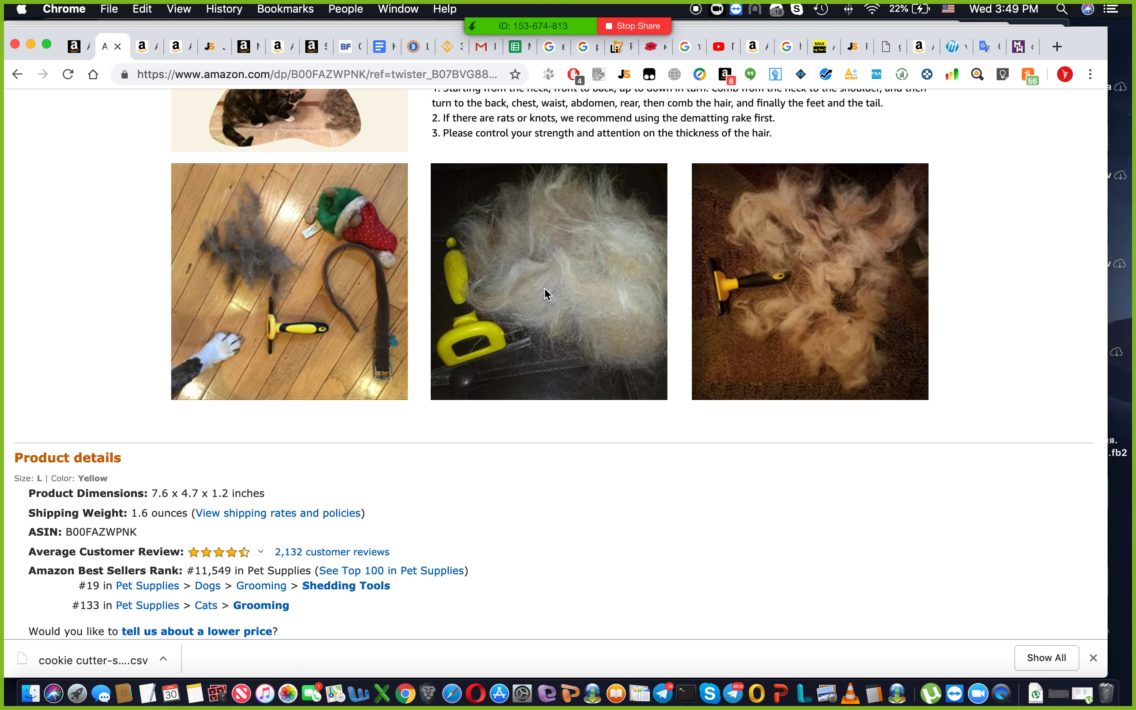
pyautogui.scroll(5, 544, 288)
pyautogui.scroll(1, 545, 288)
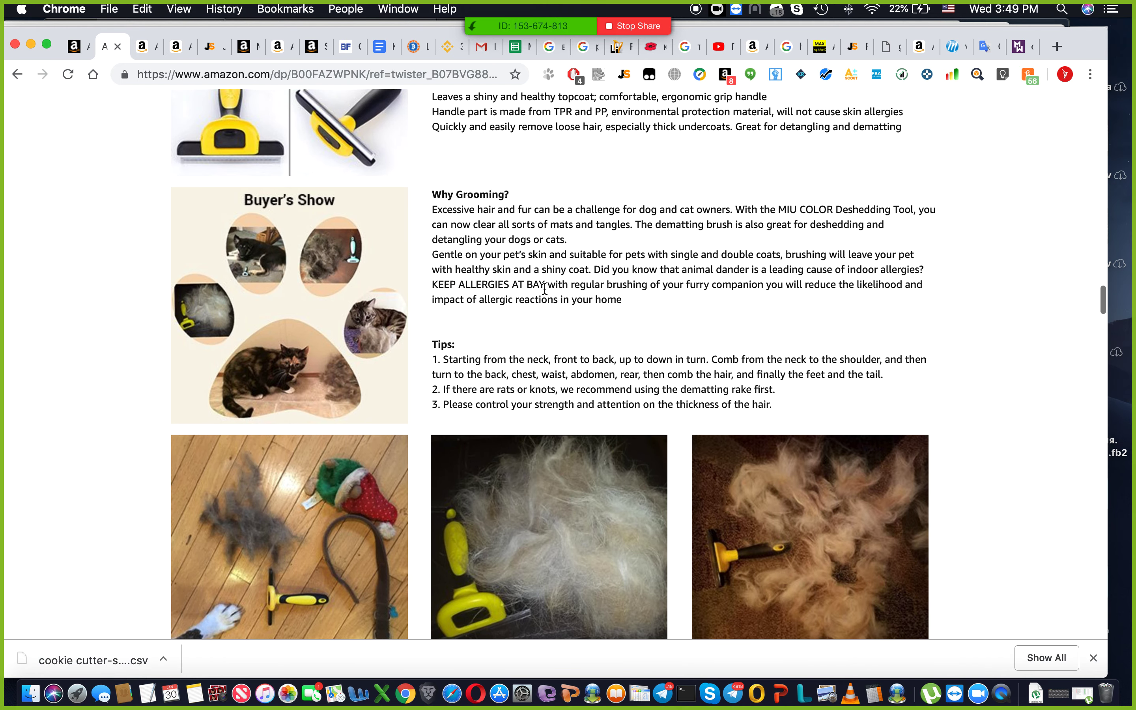
pyautogui.scroll(-4, 547, 429)
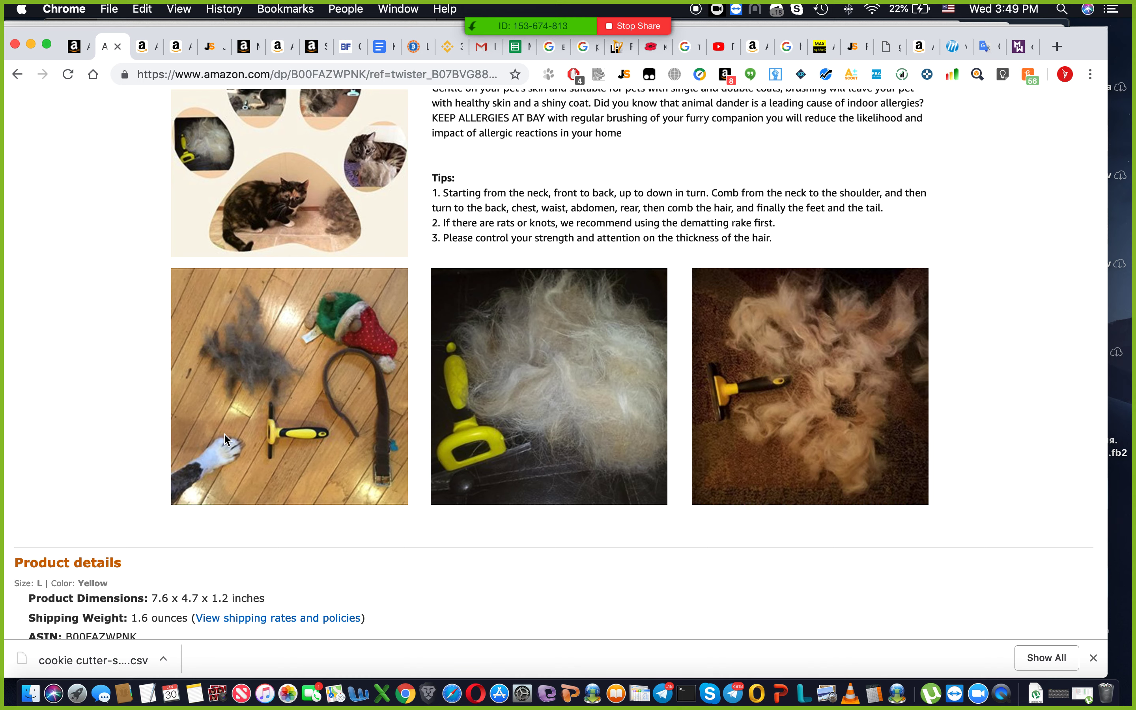
pyautogui.scroll(3, 306, 430)
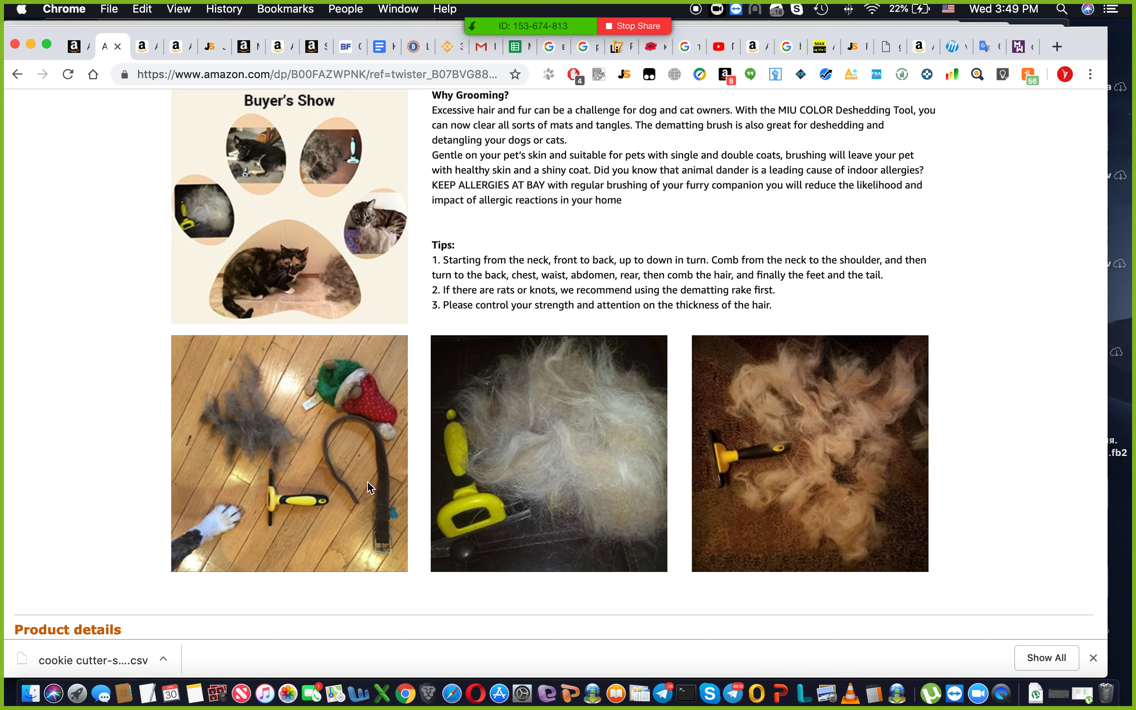
pyautogui.scroll(10, 316, 435)
pyautogui.scroll(5, 316, 435)
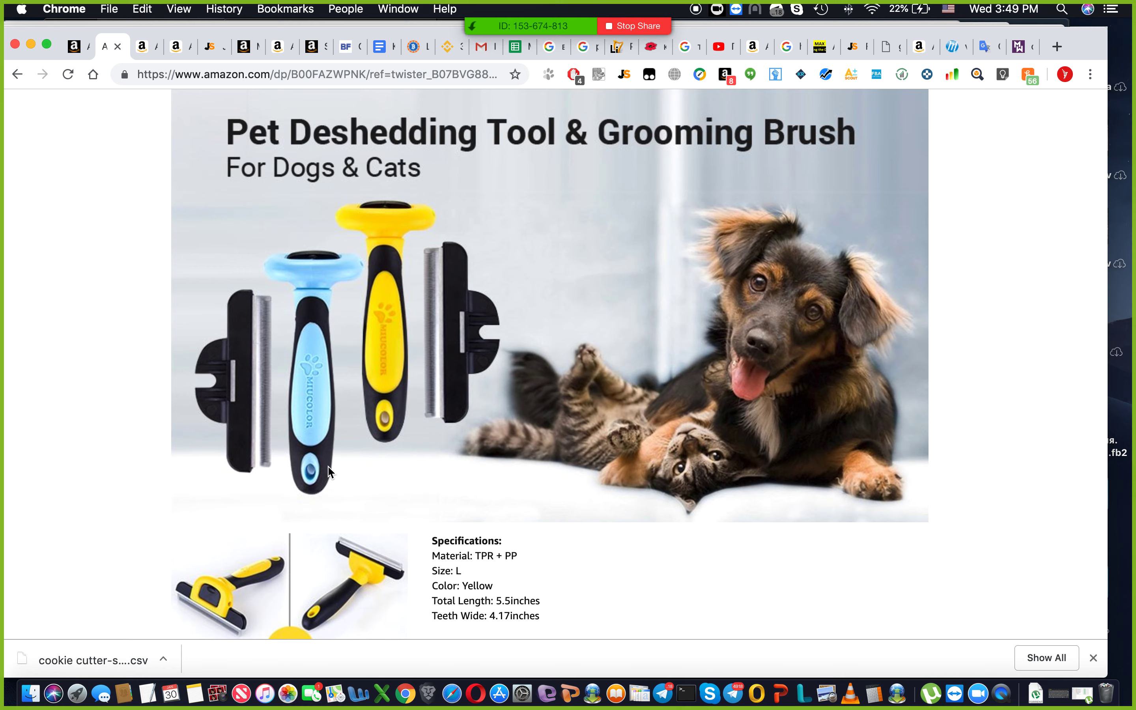
# Review the yellow brush's price history chart, purchase options and star rating breakdown
pyautogui.scroll(20, 543, 300)
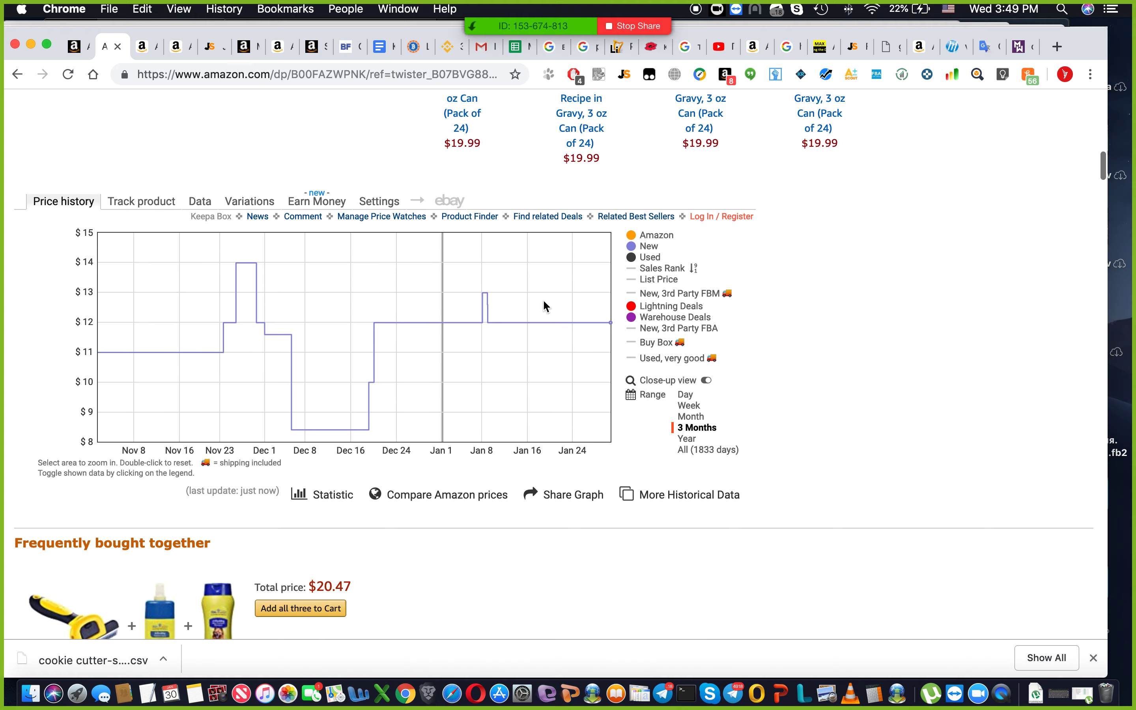
pyautogui.scroll(8, 543, 301)
pyautogui.tripleClick(544, 306)
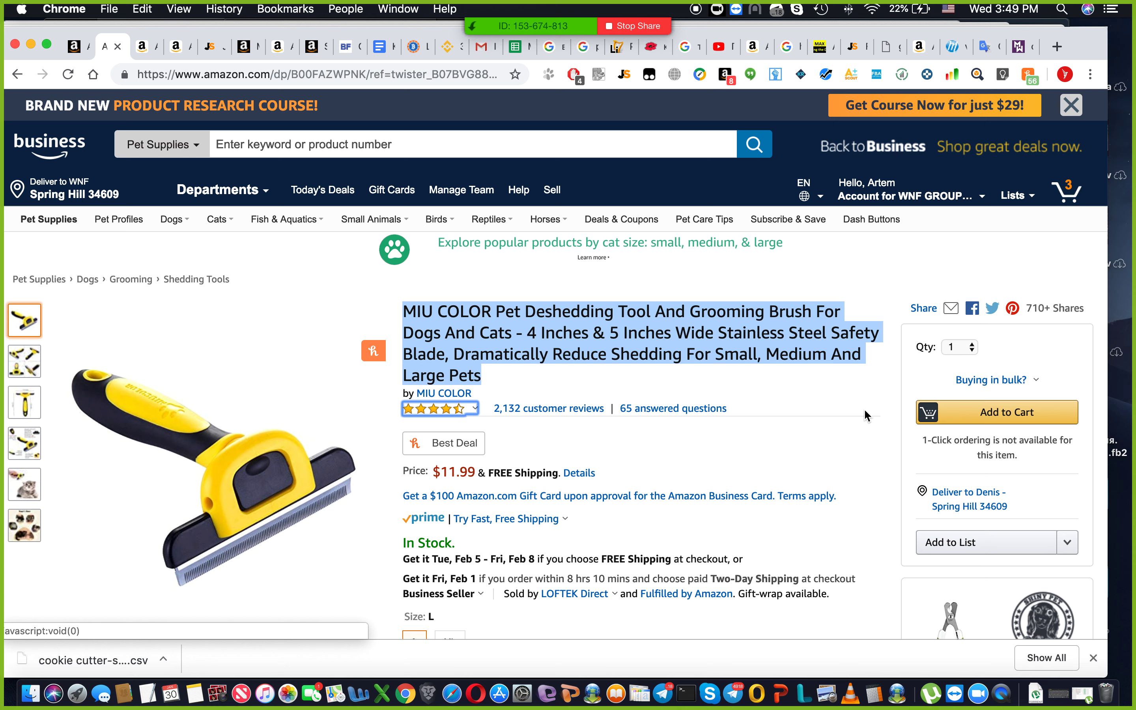
pyautogui.click(336, 352)
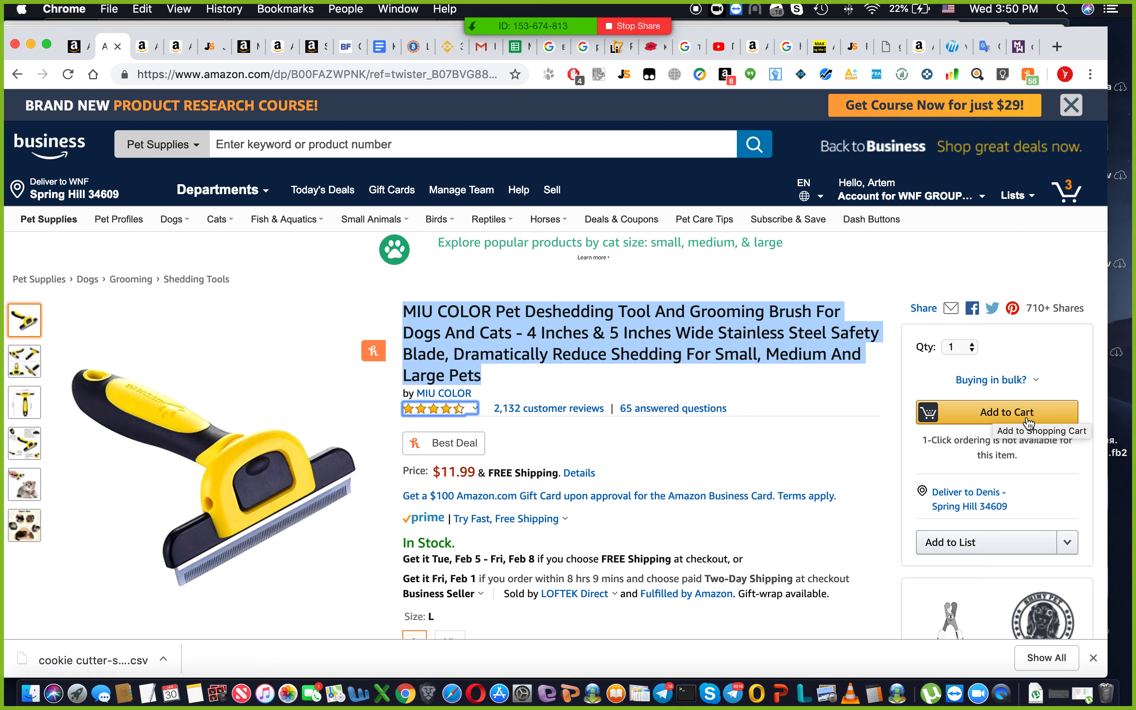
pyautogui.scroll(-1, 823, 448)
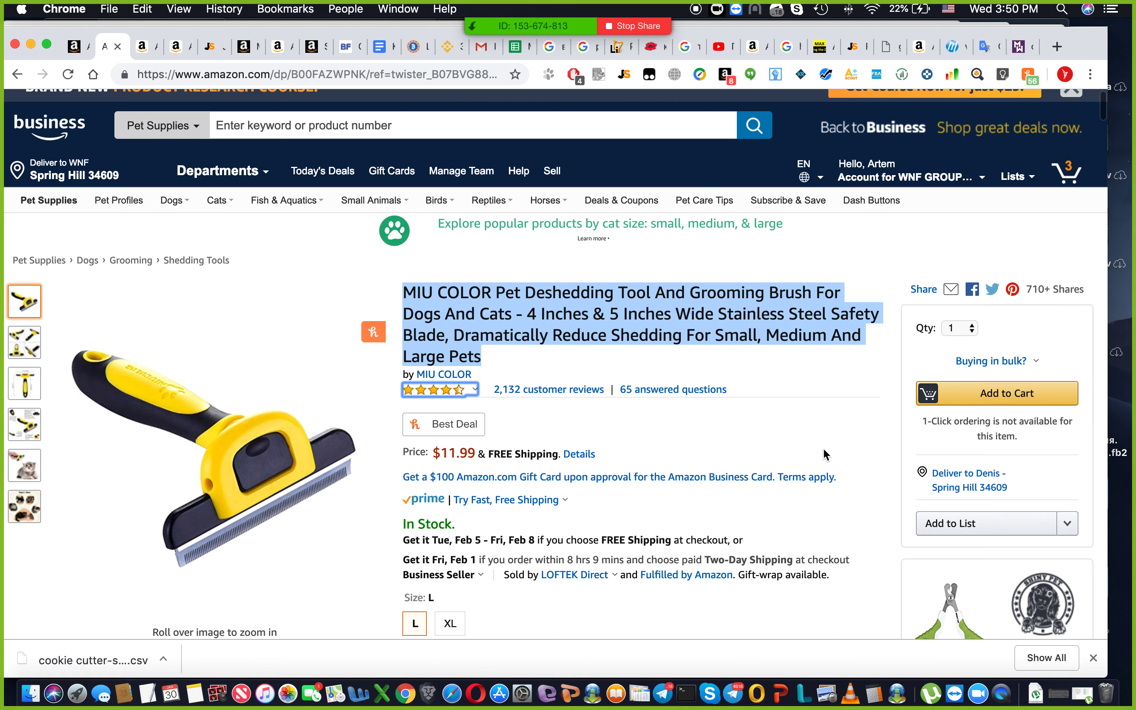
pyautogui.scroll(-5, 487, 426)
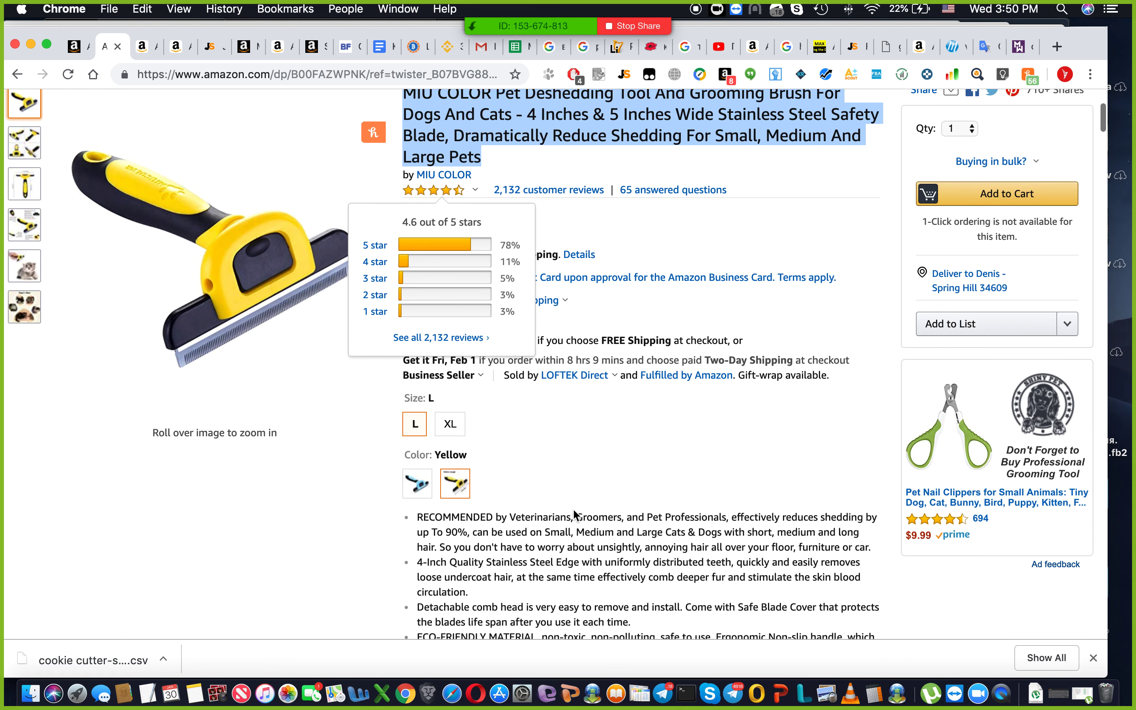
# Review the yellow brush's bullet points, shipping options and the LOFTEK Direct seller details on its product page
pyautogui.scroll(-1, 559, 301)
pyautogui.click(558, 219)
pyautogui.scroll(-4, 637, 480)
pyautogui.click(637, 480)
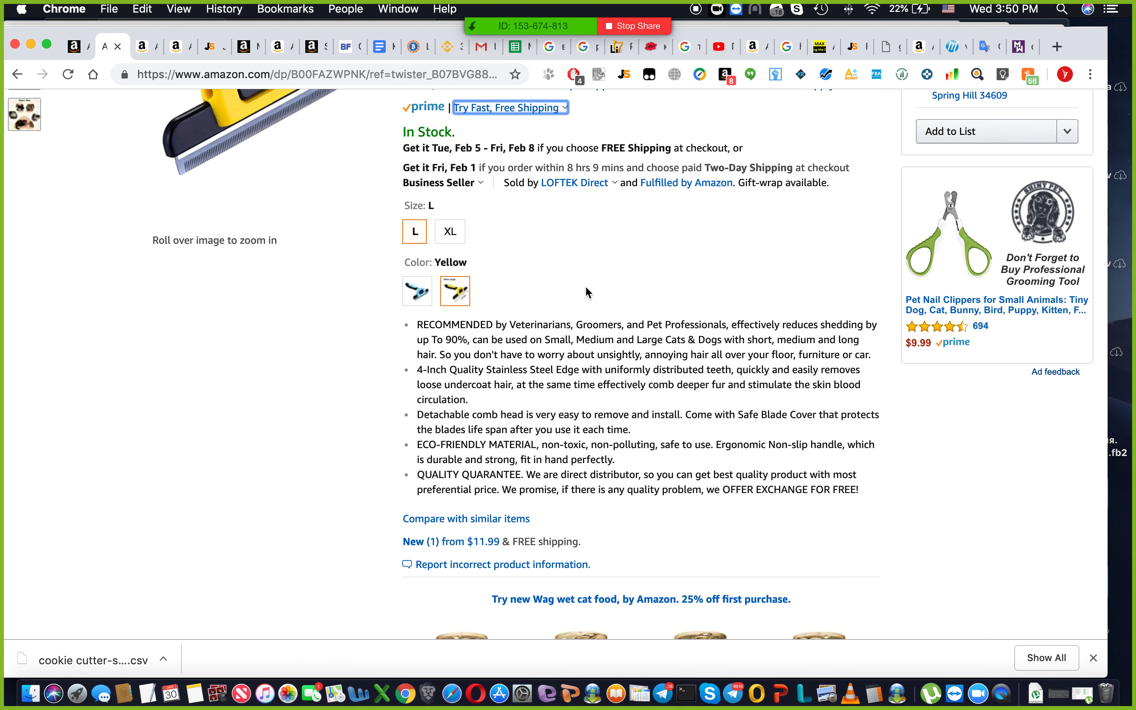
pyautogui.scroll(2, 584, 284)
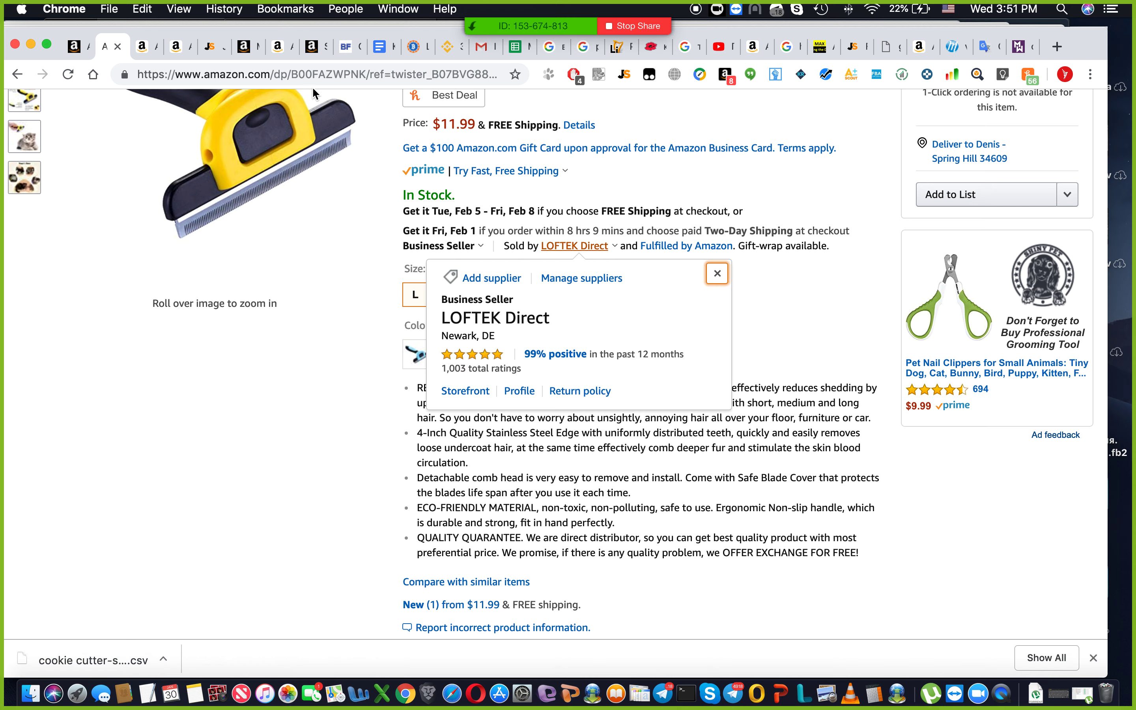
# Switch to Seller Central's Add a Product page and review the catalog result for B07751K96C
pyautogui.click(87, 46)
pyautogui.scroll(5, 399, 274)
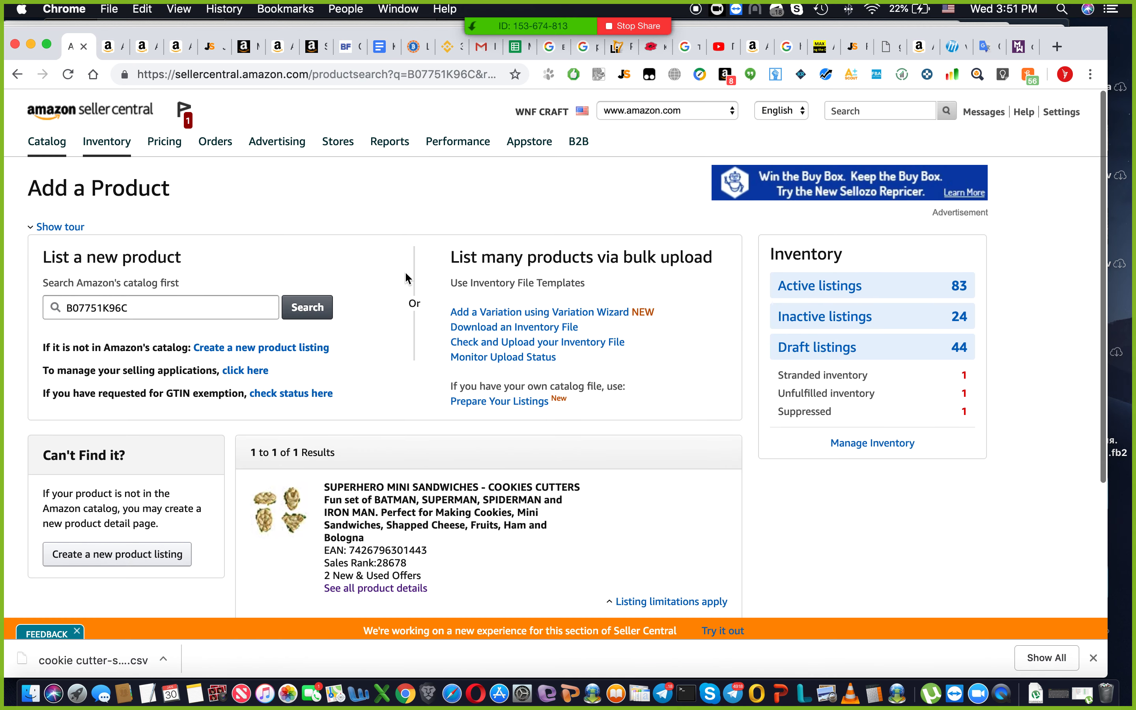
pyautogui.scroll(-3, 405, 279)
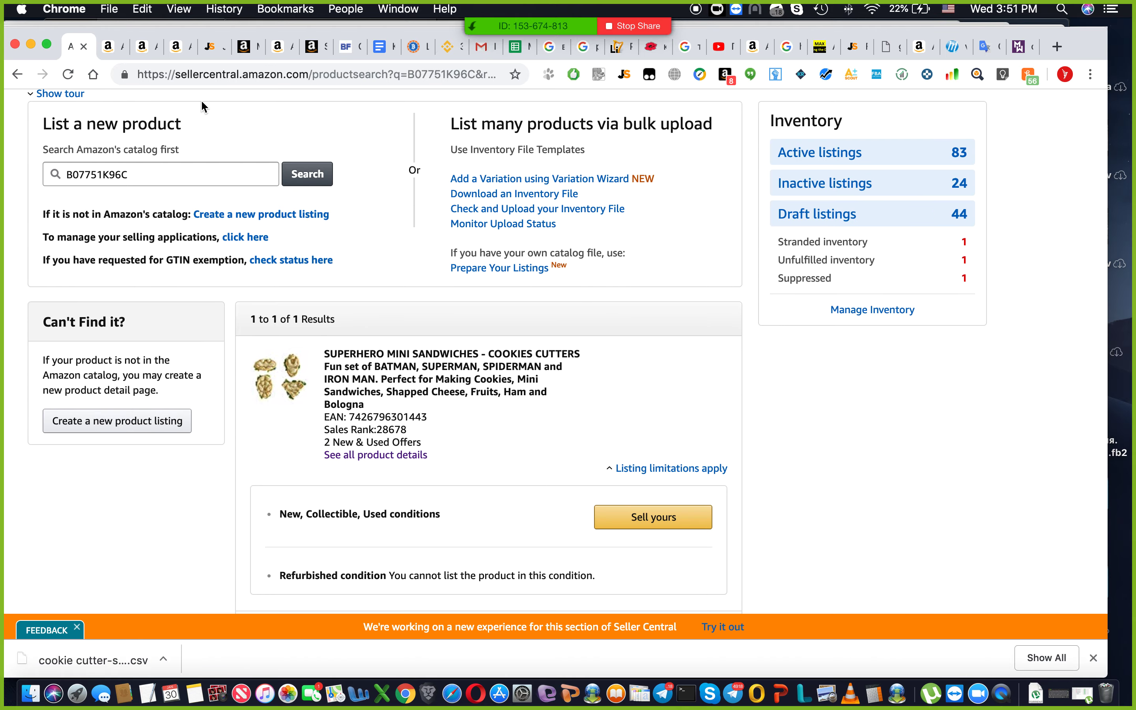
# Go to the WNF CRAFT superhero sandwich cutter's product page and select the B. Spider-Man Set size
pyautogui.click(151, 54)
pyautogui.scroll(-5, 829, 460)
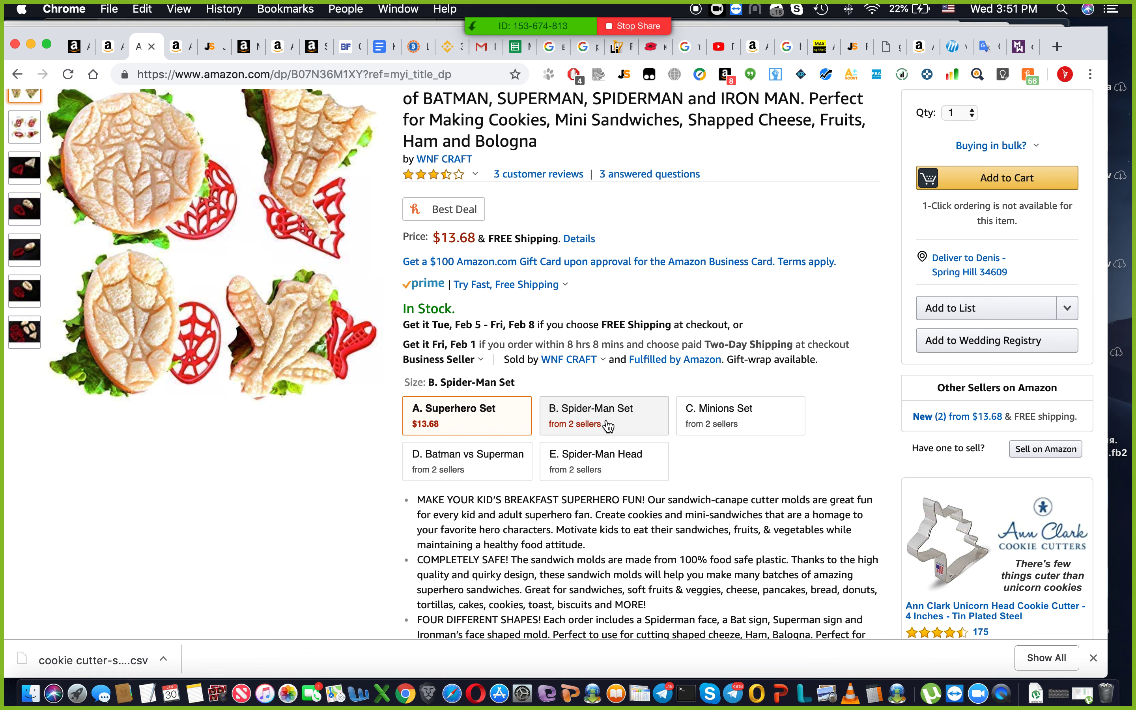
pyautogui.click(616, 424)
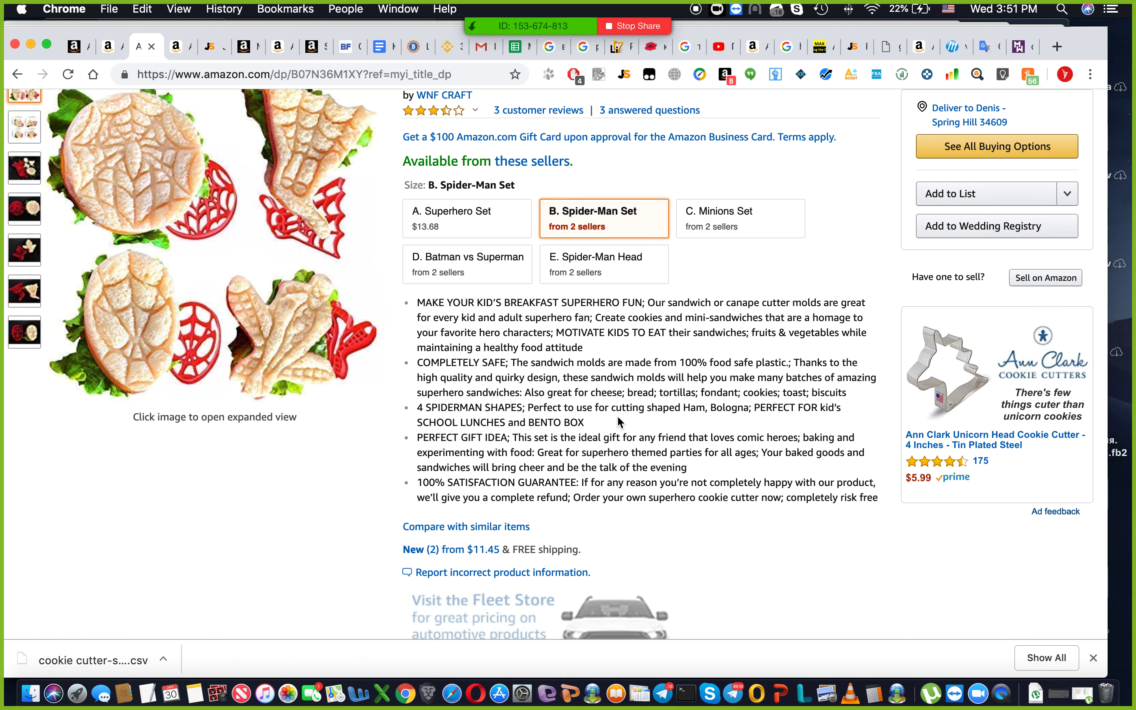
pyautogui.scroll(2, 762, 417)
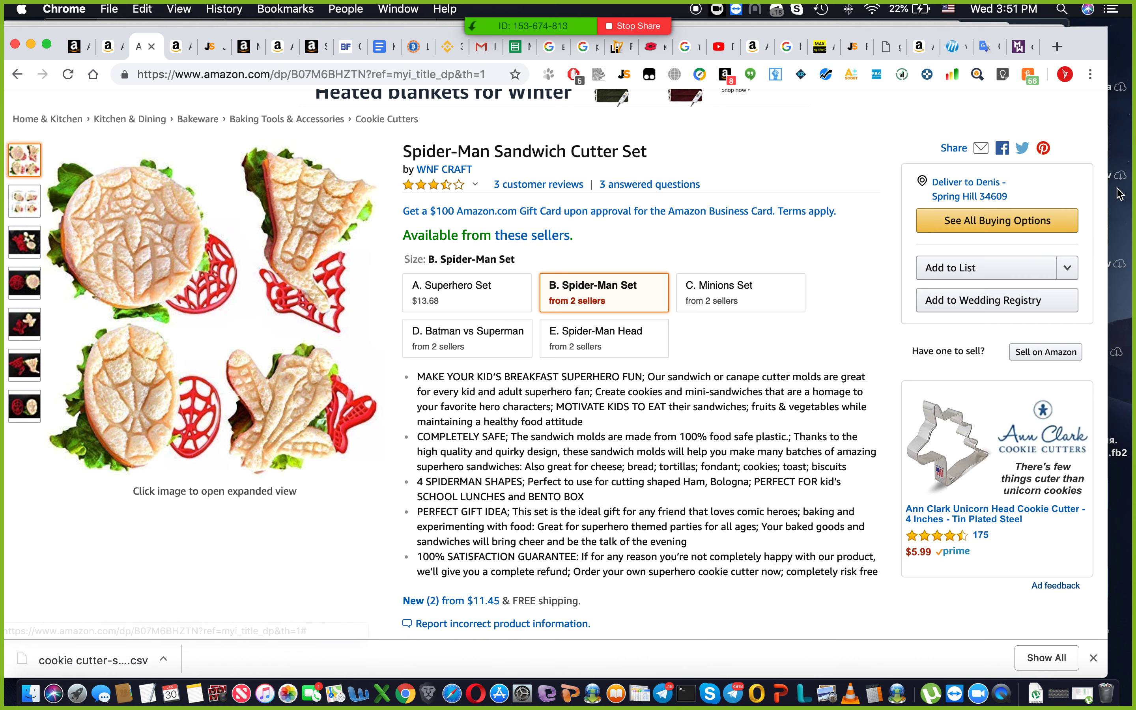
# Open all buying options for the Spider-Man Sandwich Cutter Set and compare its offers' prices, delivery methods and sellers
pyautogui.click(1008, 230)
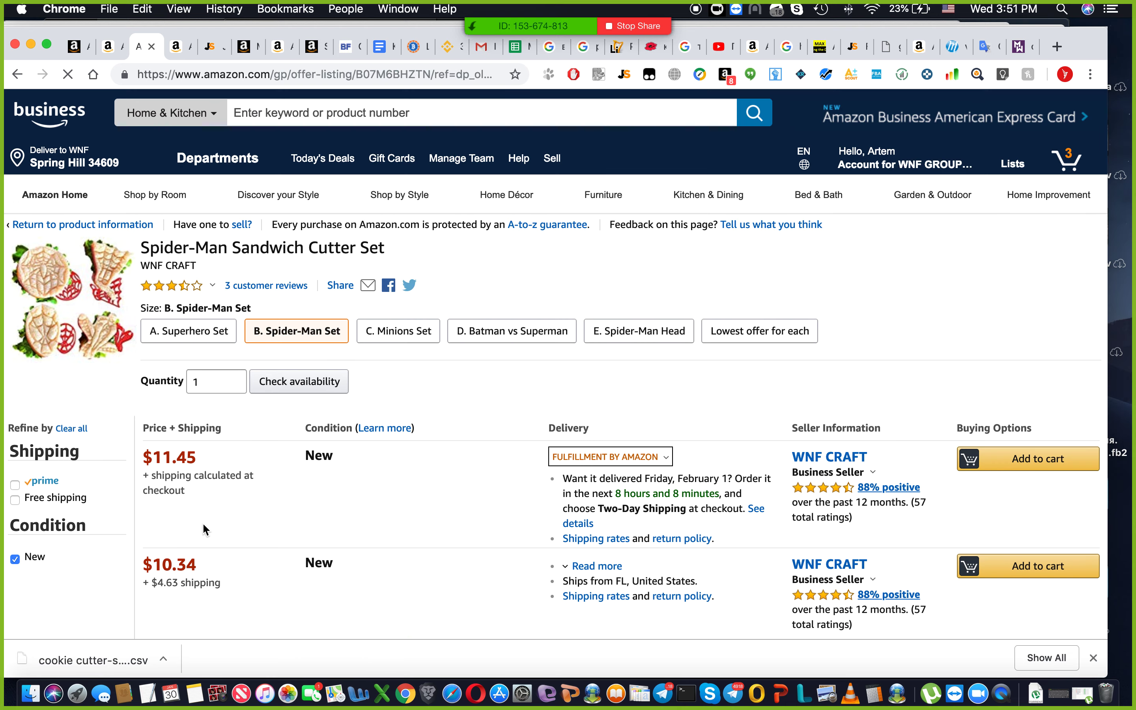
pyautogui.scroll(-2, 436, 474)
pyautogui.scroll(-5, 437, 473)
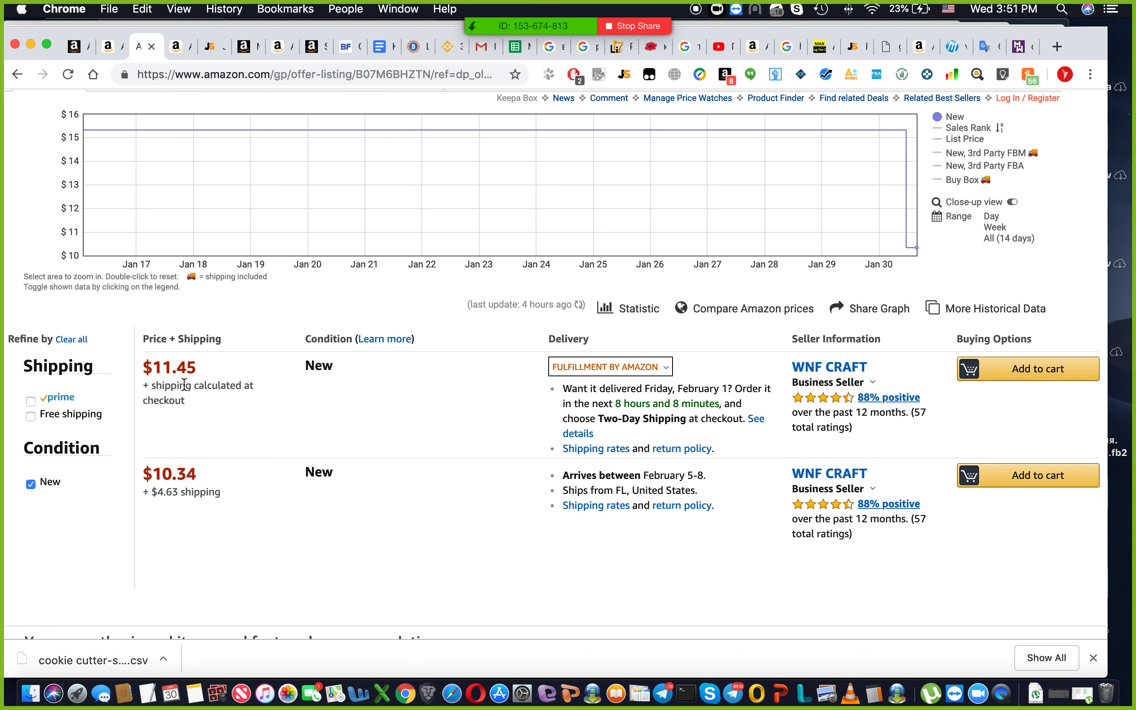
pyautogui.scroll(4, 643, 400)
pyautogui.scroll(5, 610, 385)
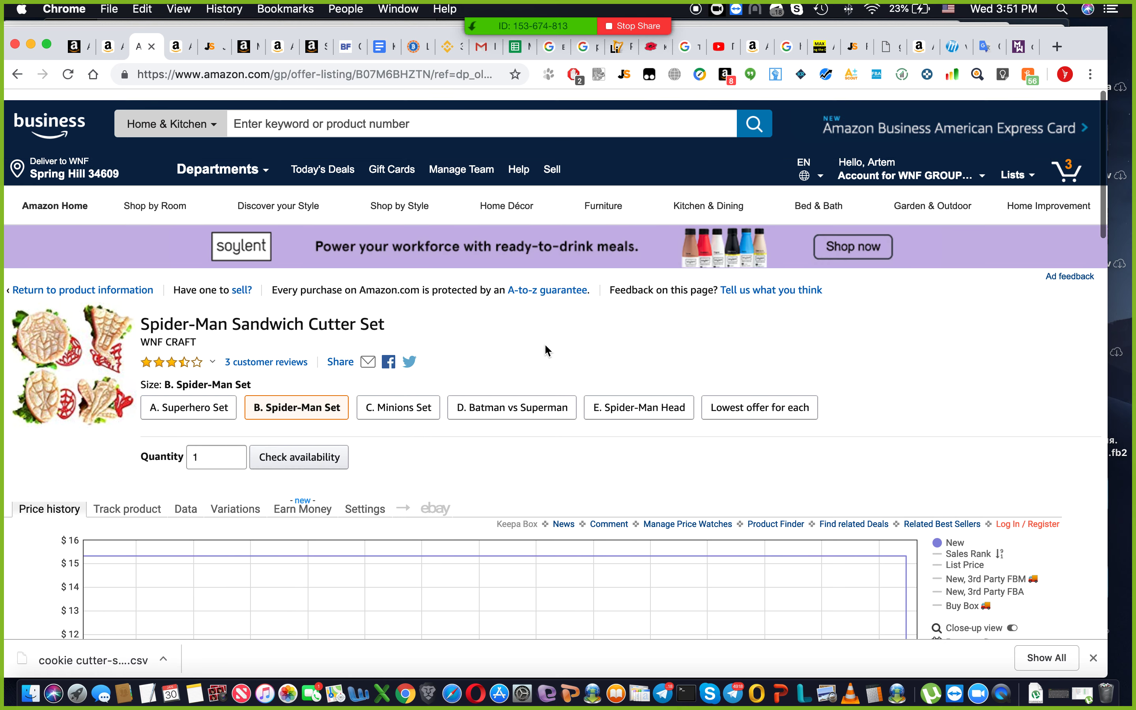
# Return to the Spider-Man set's product page, and view the stranded inventory in Seller Central
pyautogui.click(15, 75)
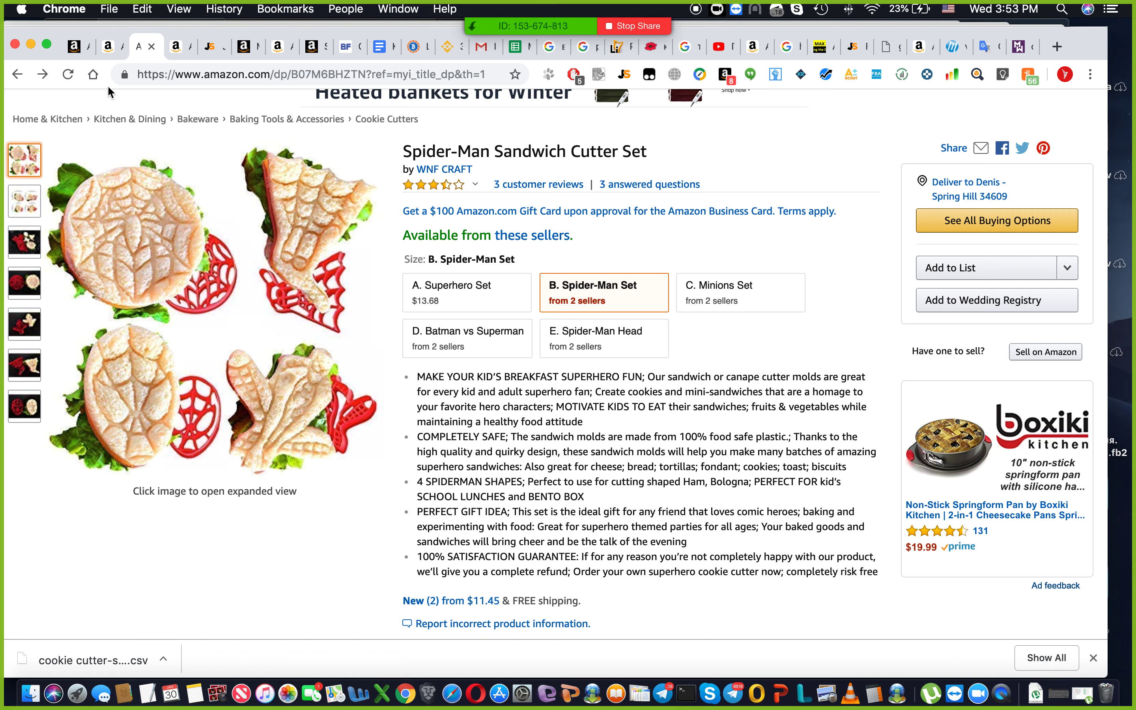
pyautogui.click(76, 47)
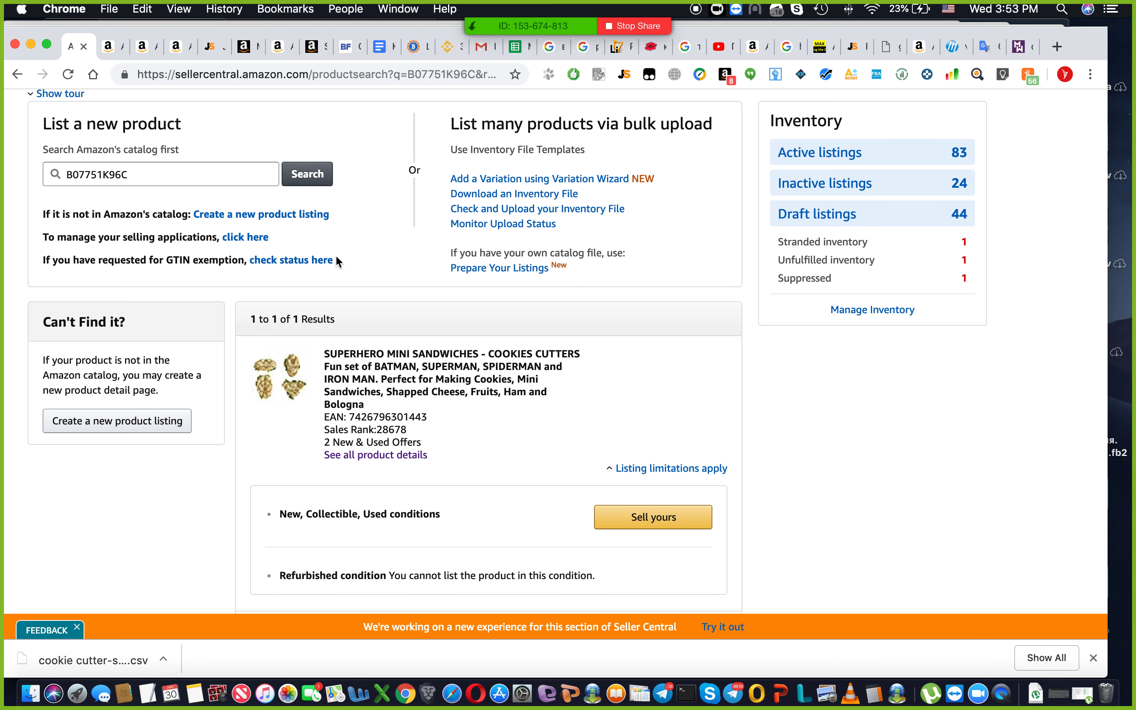
pyautogui.click(814, 245)
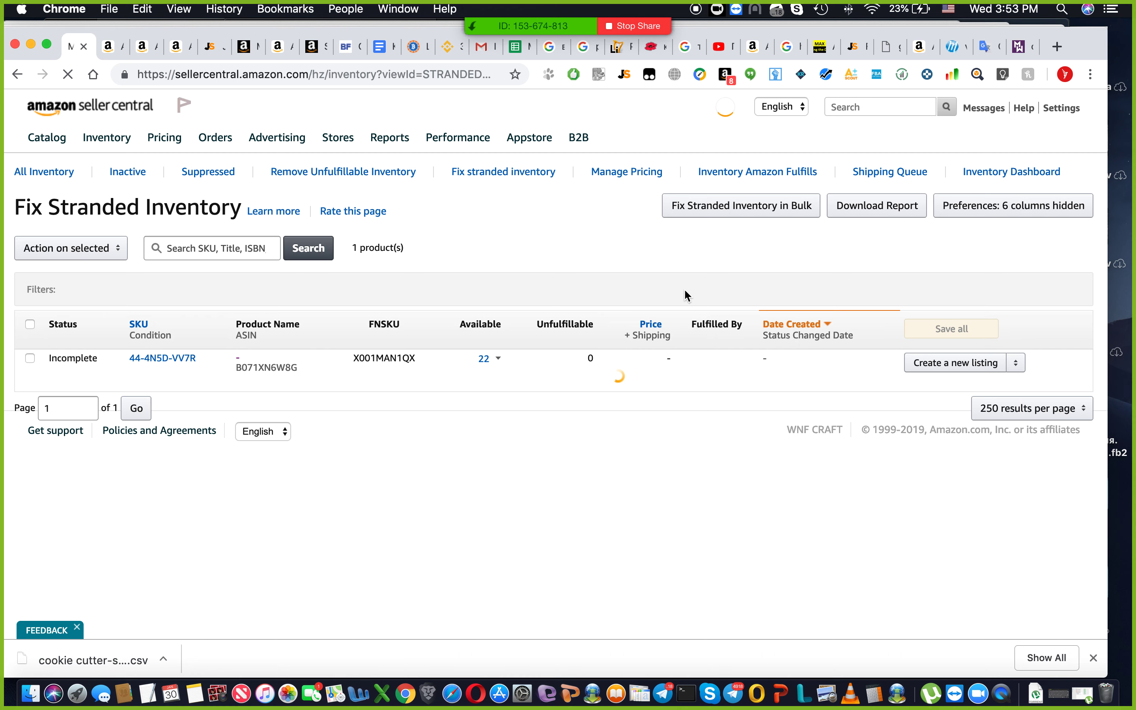
# Open Seller Central's Business Reports and display the Detail Page Sales and Traffic report by ASIN
pyautogui.moveTo(205, 144)
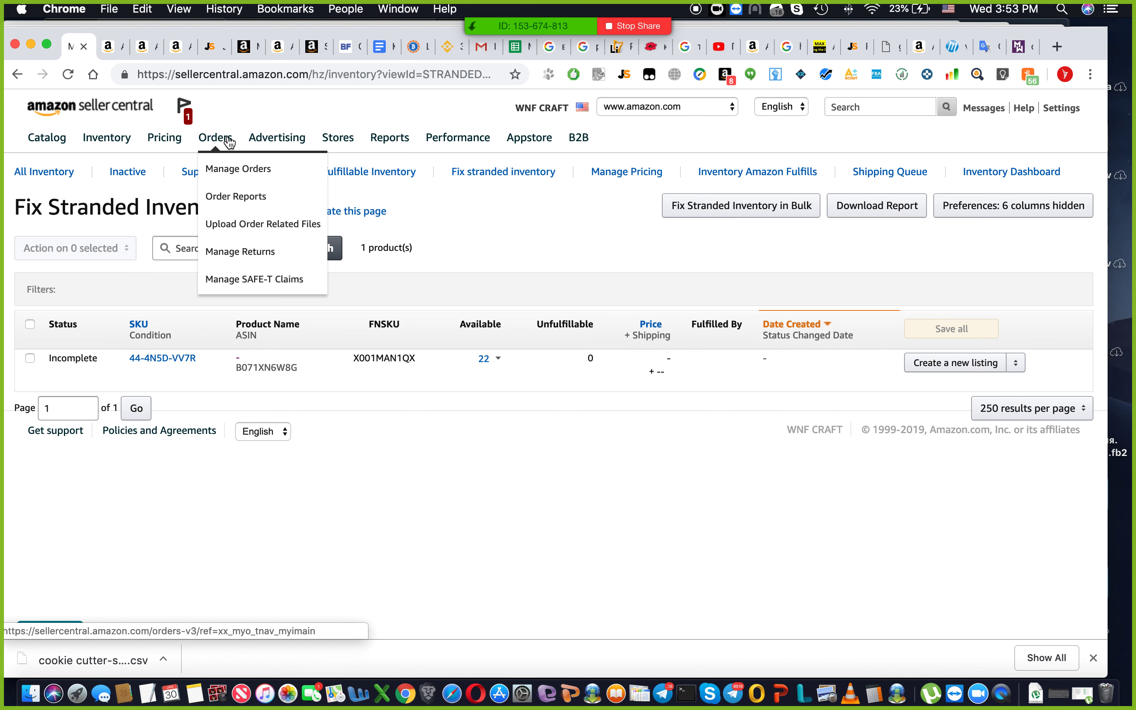
pyautogui.moveTo(378, 137)
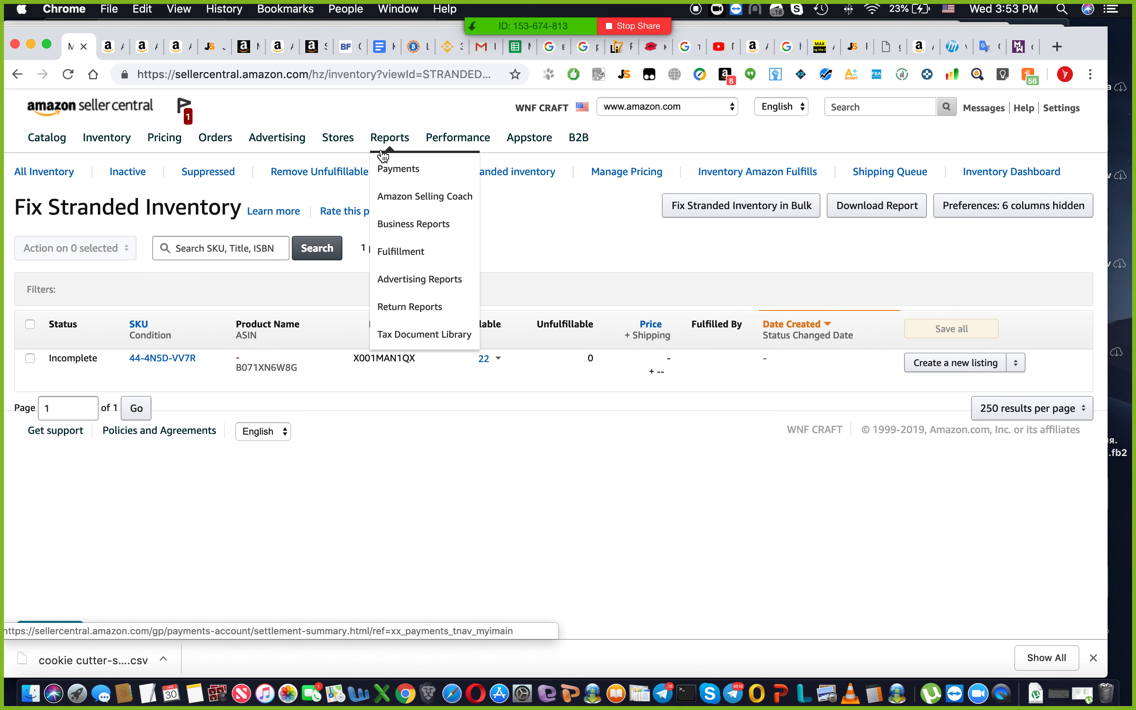
pyautogui.click(426, 224)
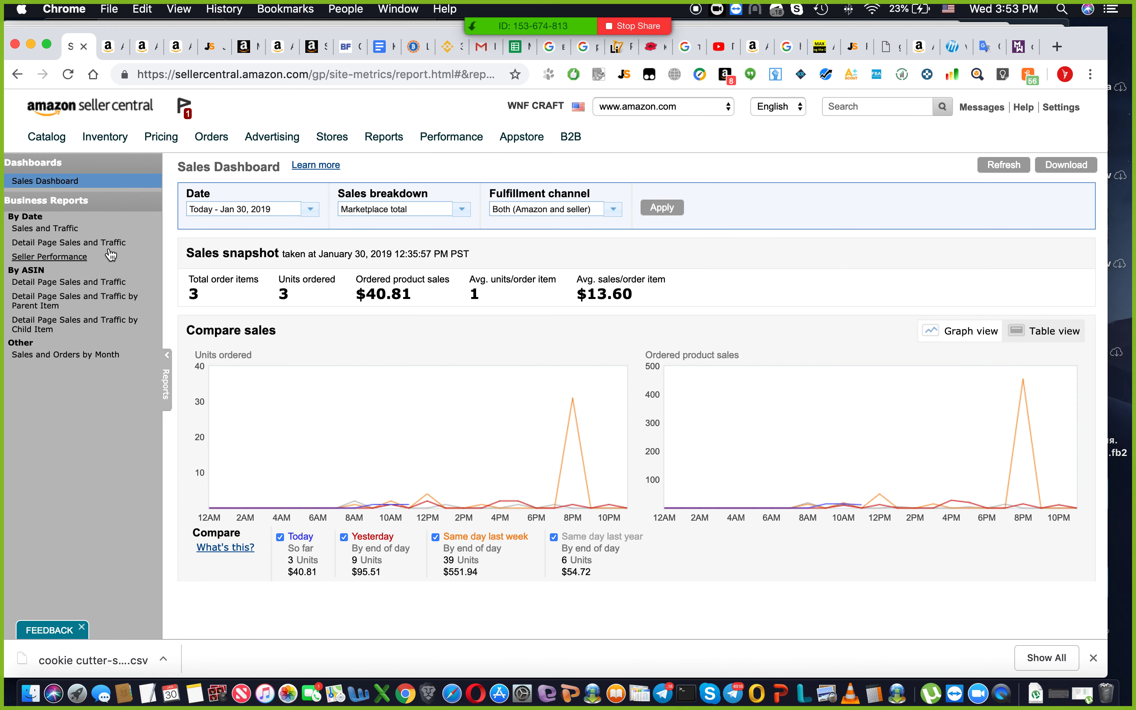
pyautogui.moveTo(62, 151)
pyautogui.click(81, 284)
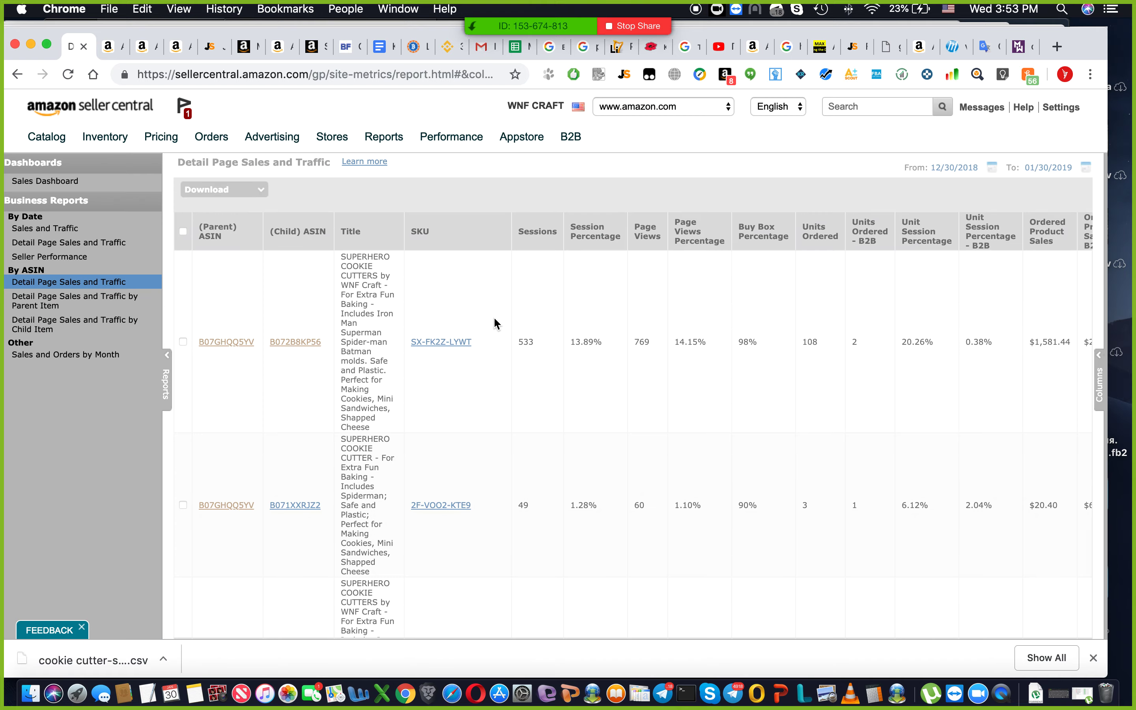
# Open the Detail Page Sales and Traffic by Parent Item report and examine each parent ASIN's Buy Box percentage and units ordered
pyautogui.click(65, 301)
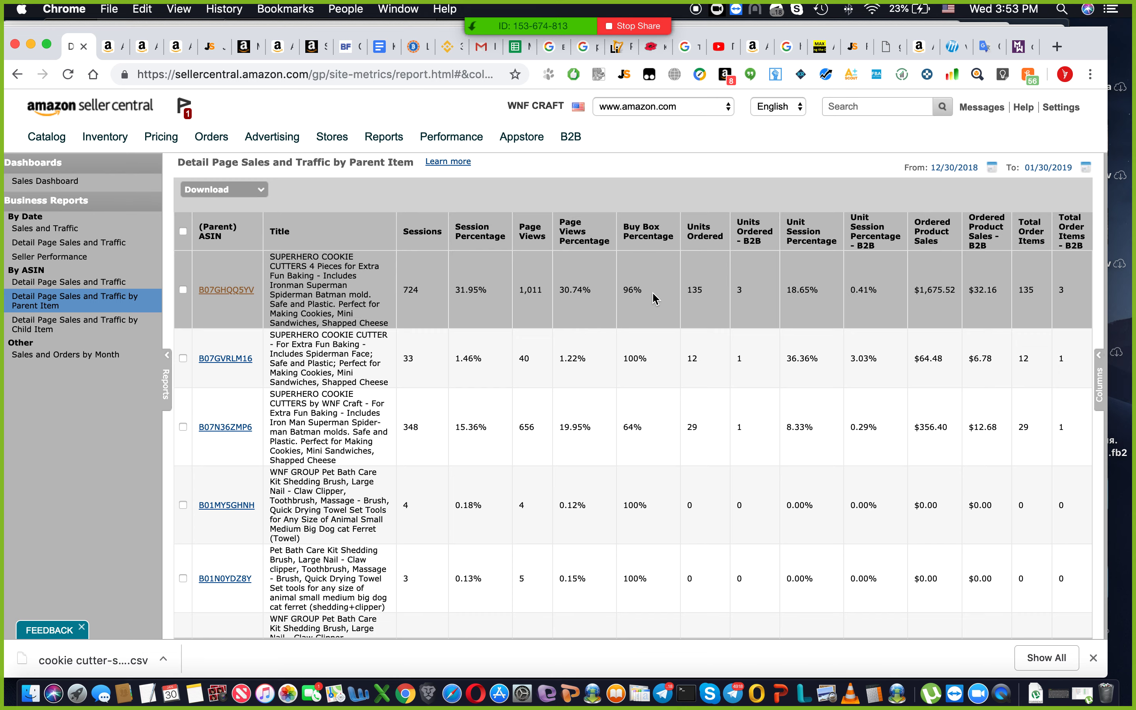
pyautogui.scroll(-2, 648, 314)
pyautogui.scroll(2, 648, 313)
pyautogui.scroll(-2, 662, 306)
pyautogui.scroll(2, 662, 305)
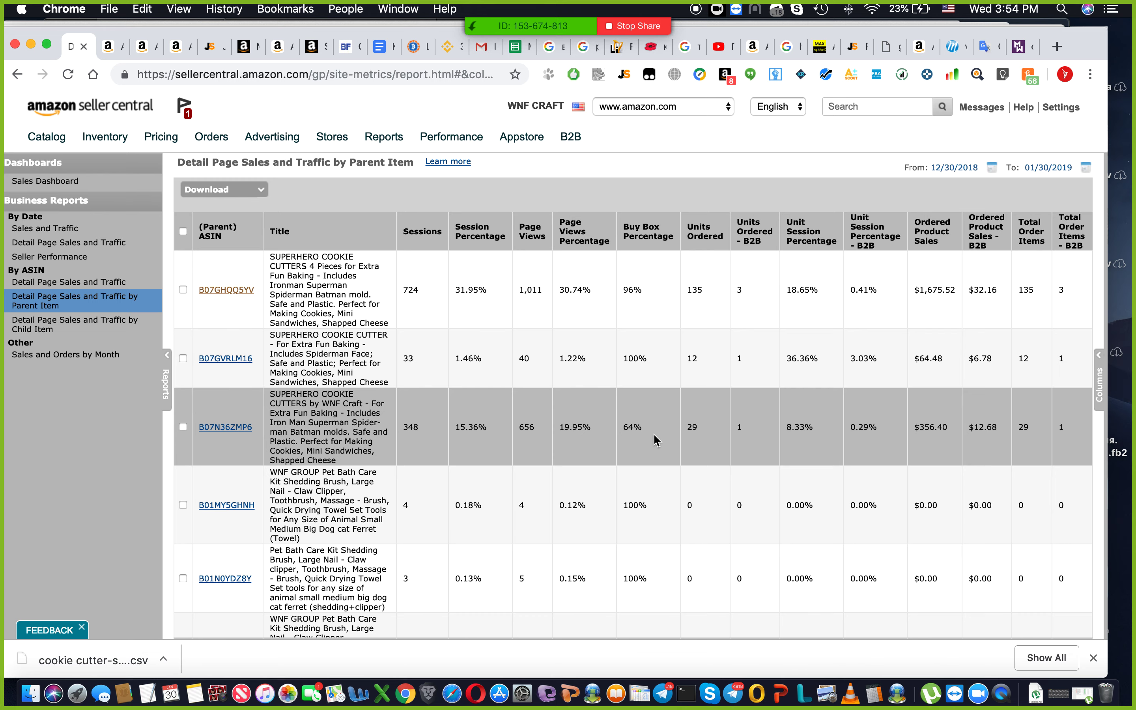
pyautogui.scroll(-5, 656, 440)
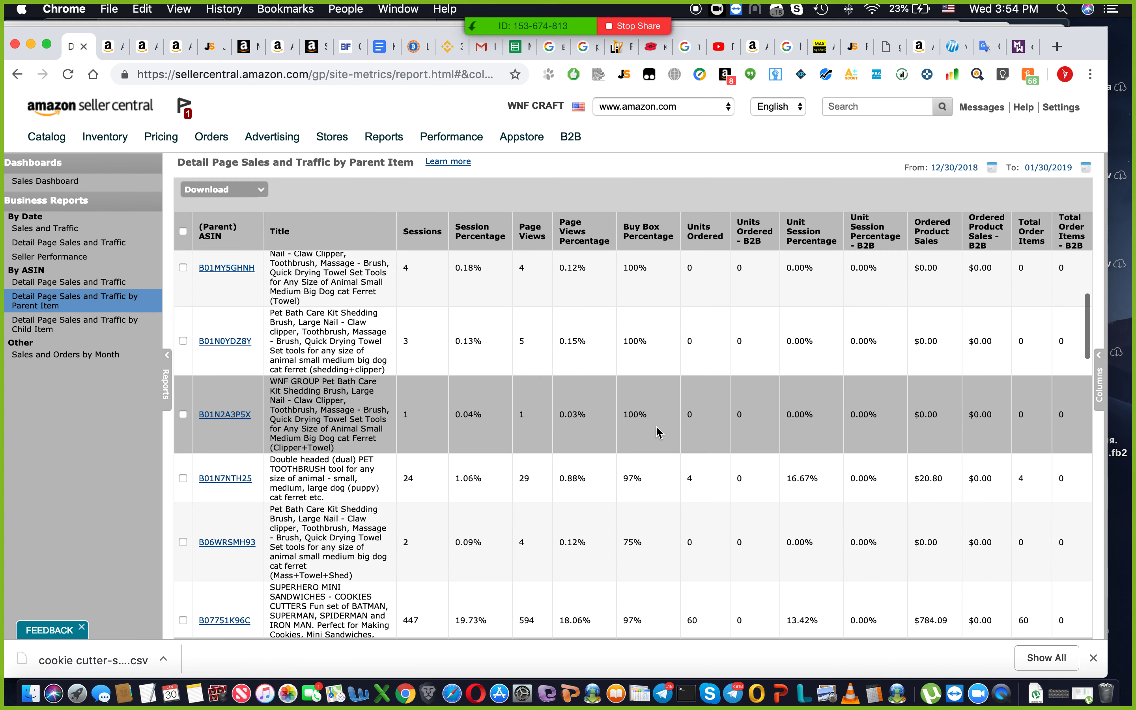
pyautogui.scroll(-5, 657, 432)
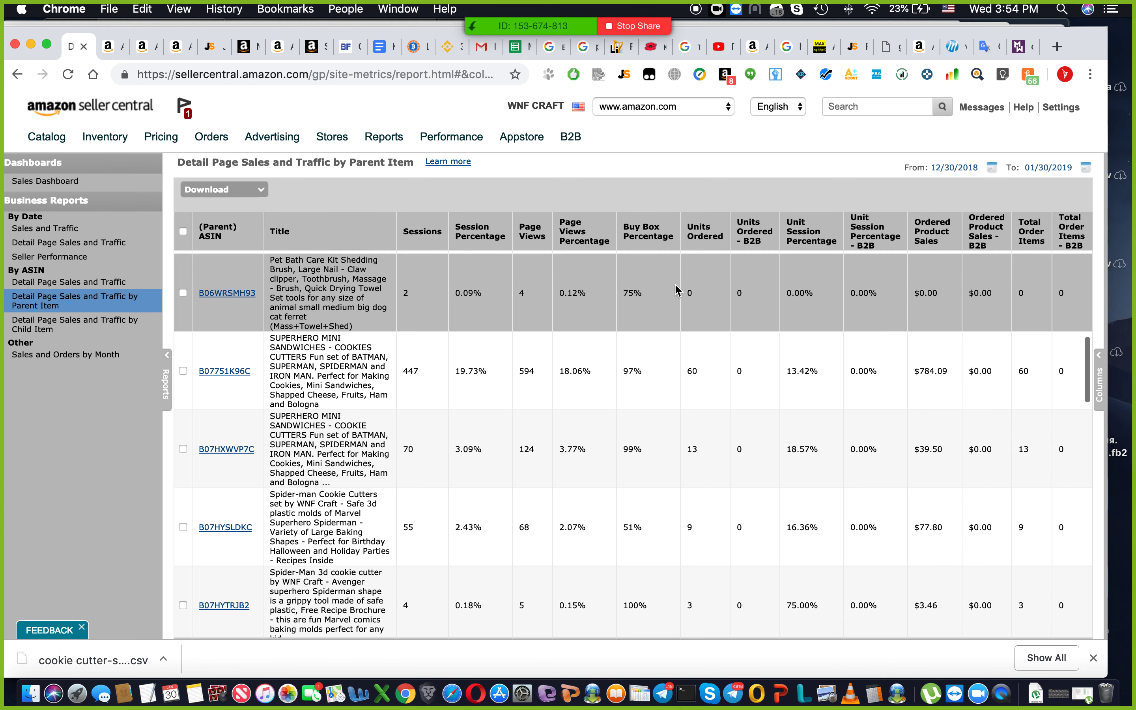
pyautogui.scroll(-6, 679, 331)
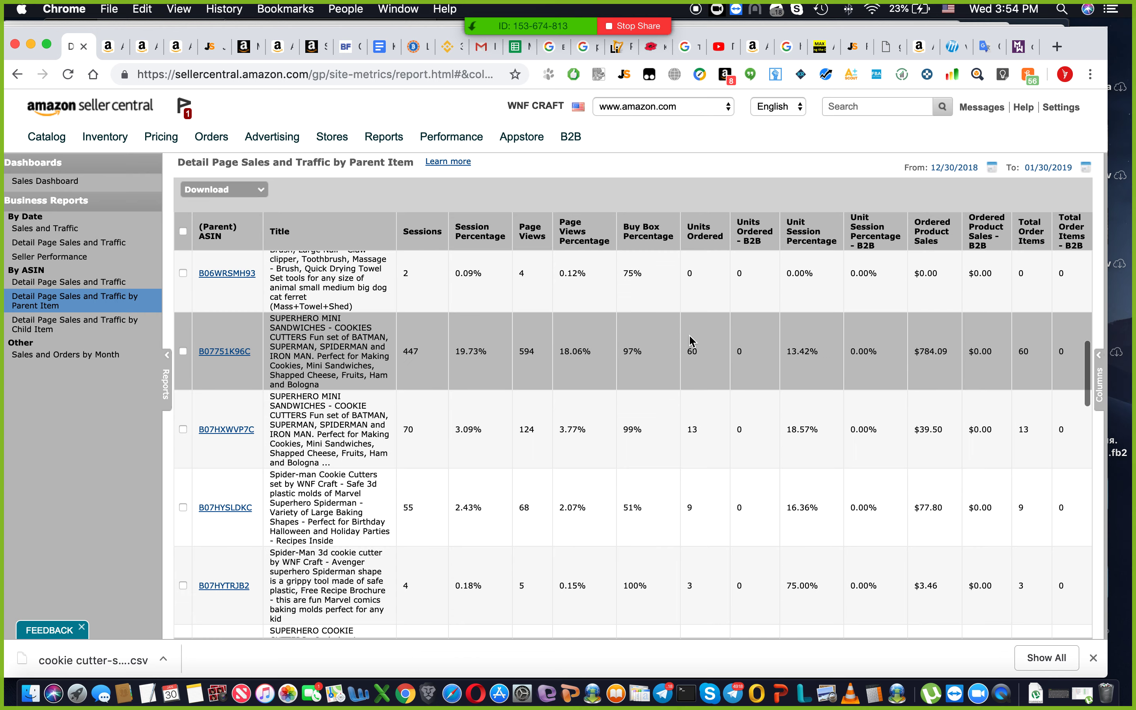
pyautogui.scroll(-10, 675, 345)
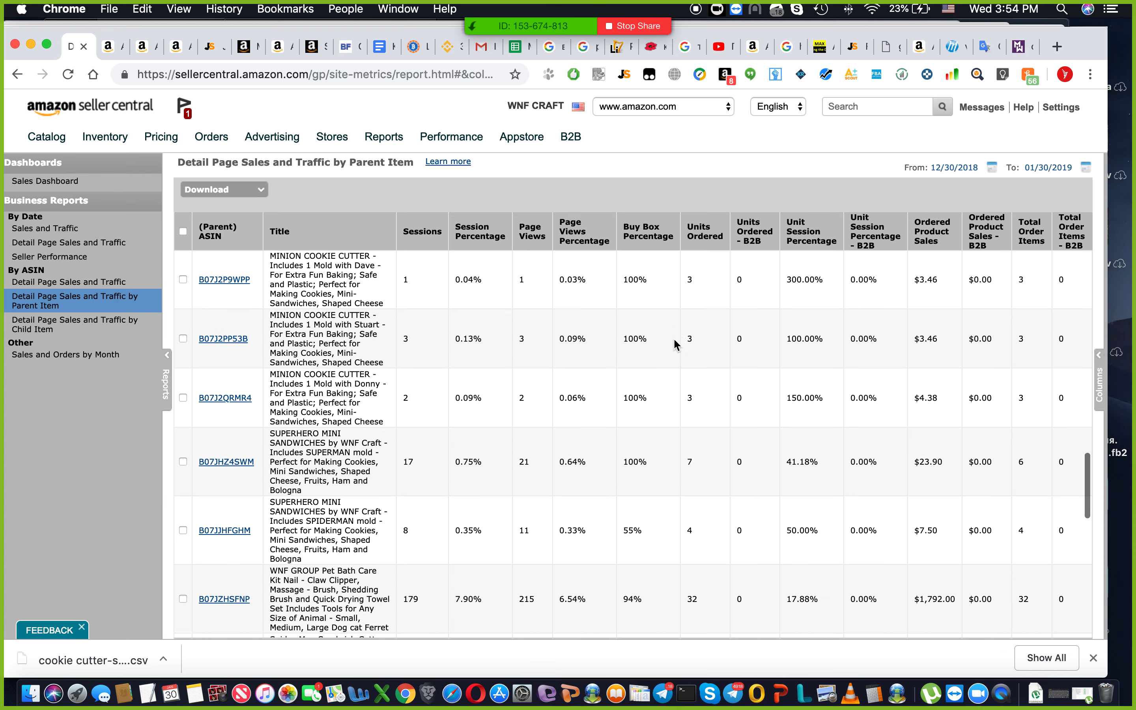
pyautogui.scroll(-15, 674, 350)
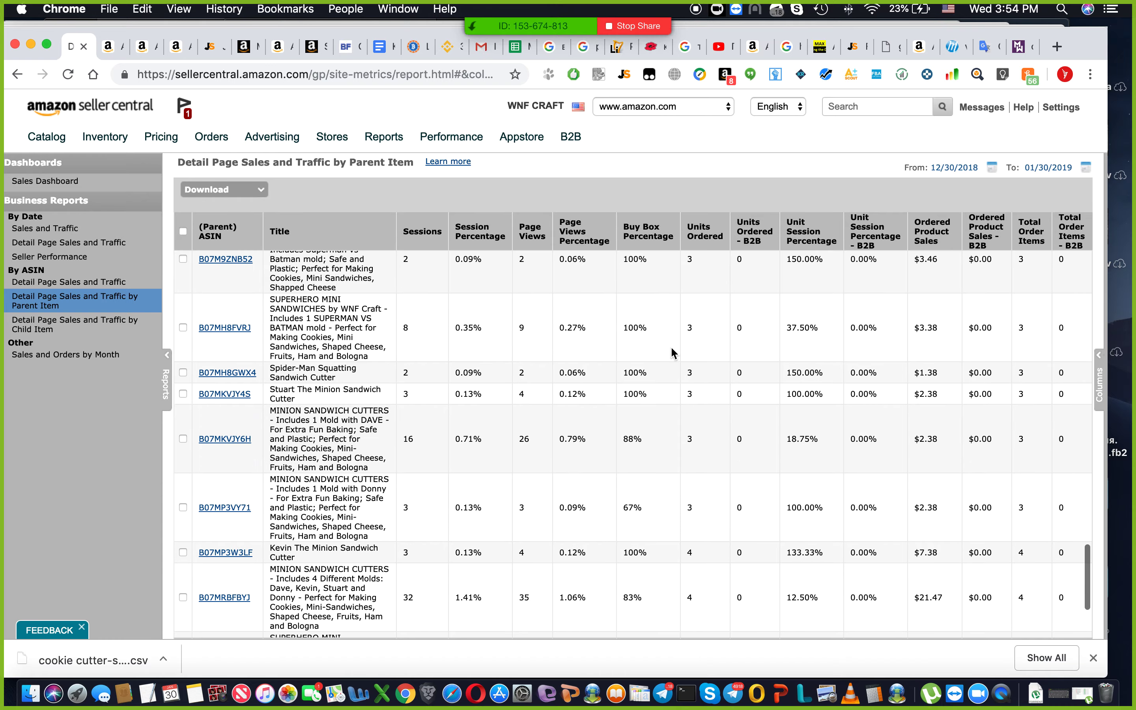
pyautogui.scroll(2, 674, 351)
pyautogui.scroll(-2, 675, 352)
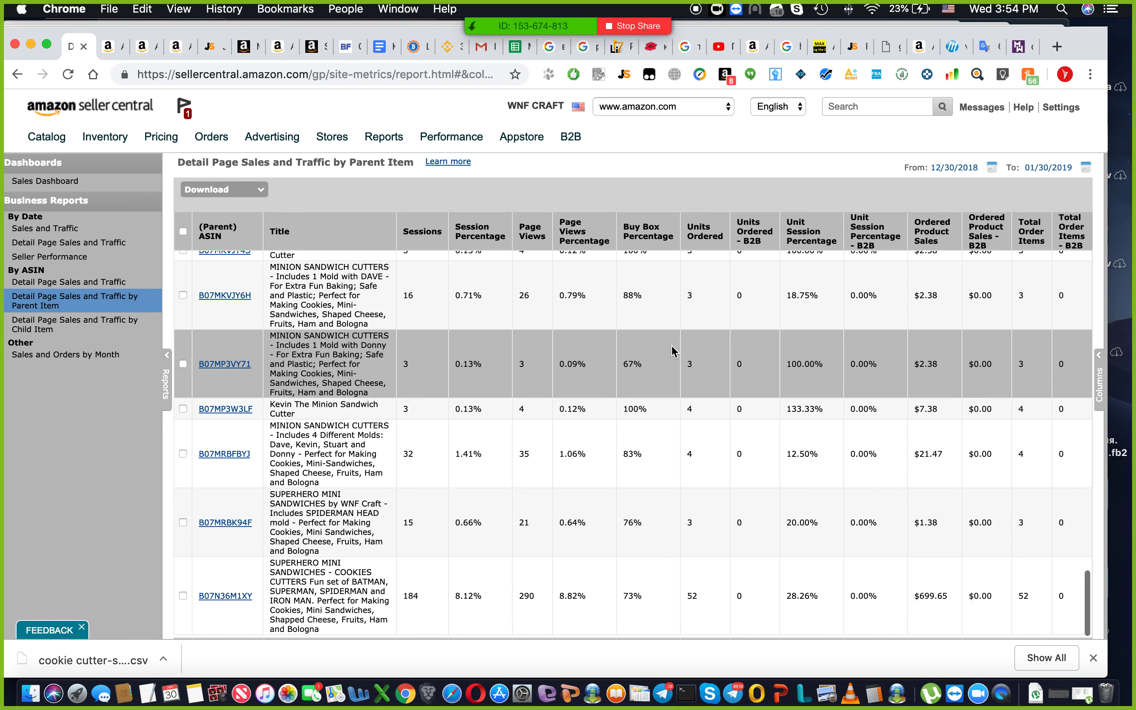
pyautogui.scroll(1, 675, 351)
pyautogui.scroll(20, 674, 351)
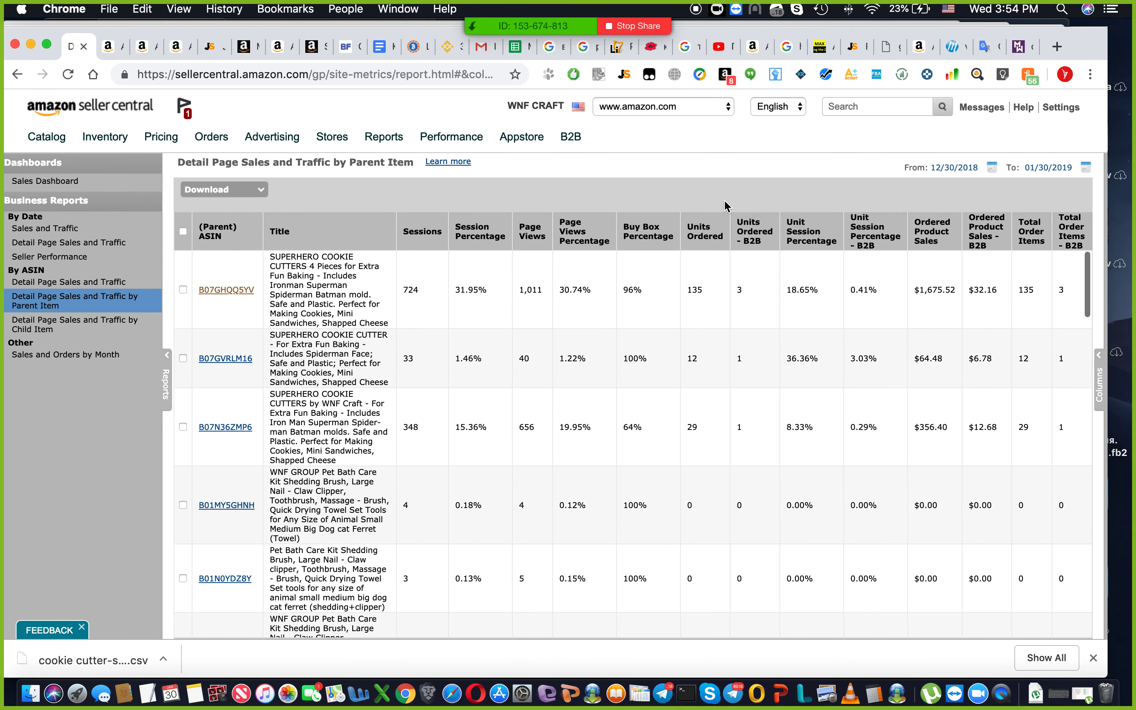
# Return to the by-ASIN Detail Page Sales and Traffic report and look over its child ASIN rows
pyautogui.click(49, 281)
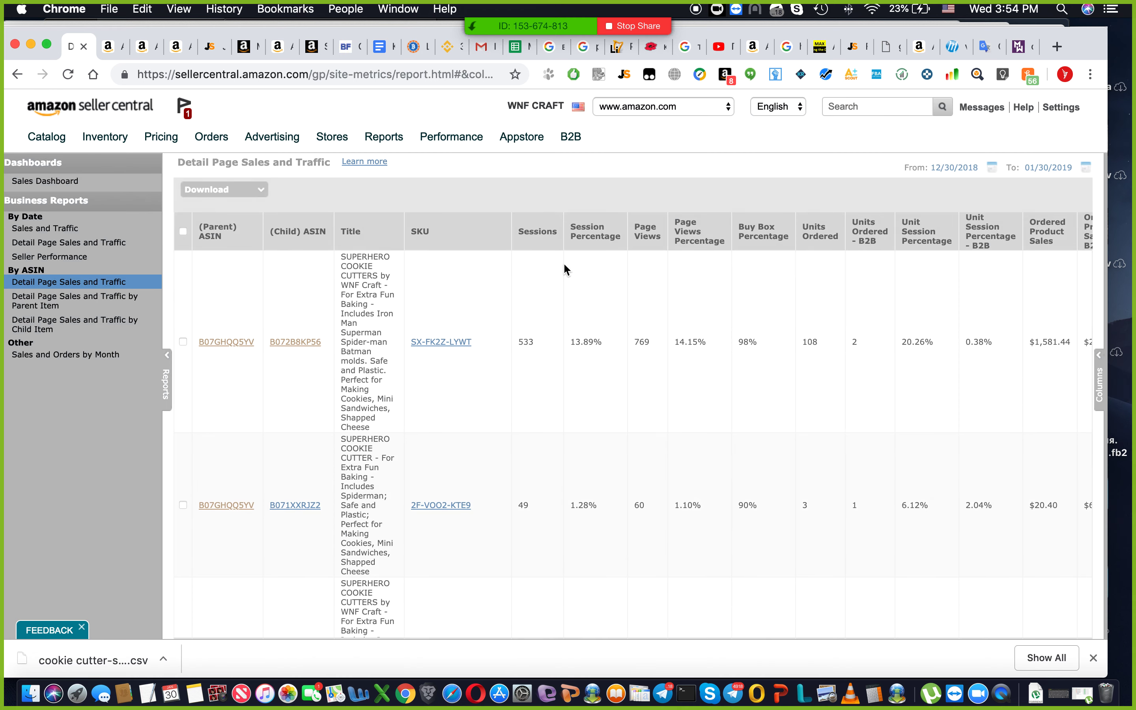
pyautogui.scroll(-3, 565, 365)
pyautogui.scroll(3, 563, 360)
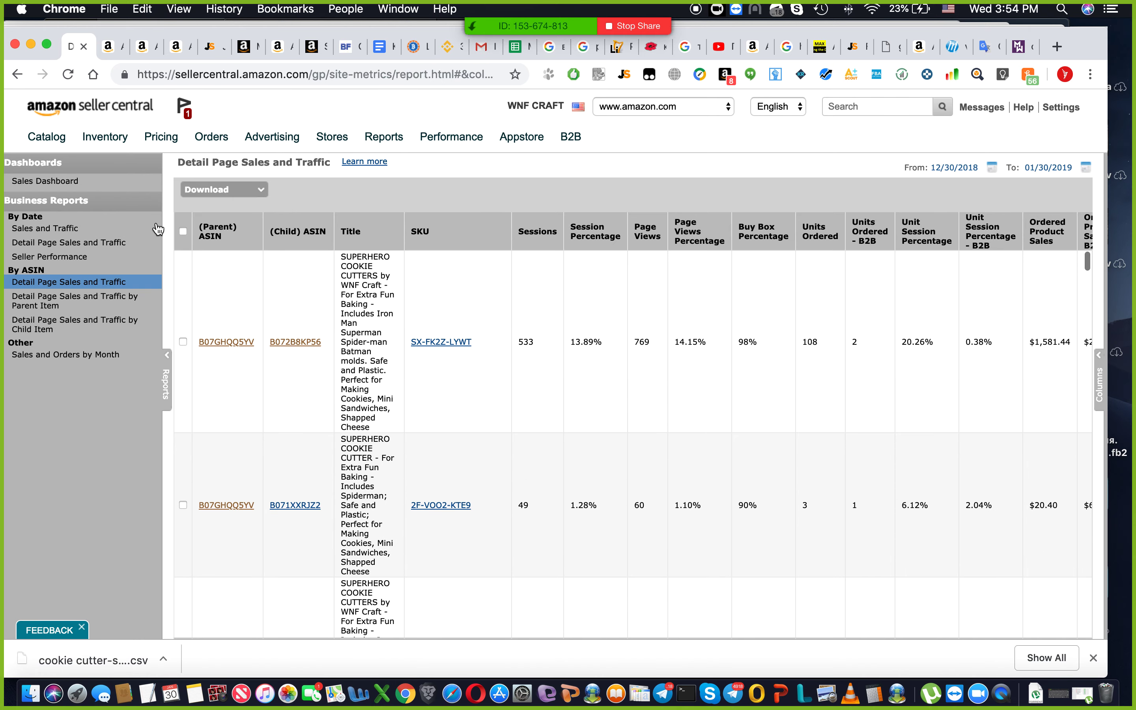
# Open the by-date Detail Page Sales and Traffic report and examine the daily Buy Box percentages through 01/28/2019
pyautogui.click(81, 243)
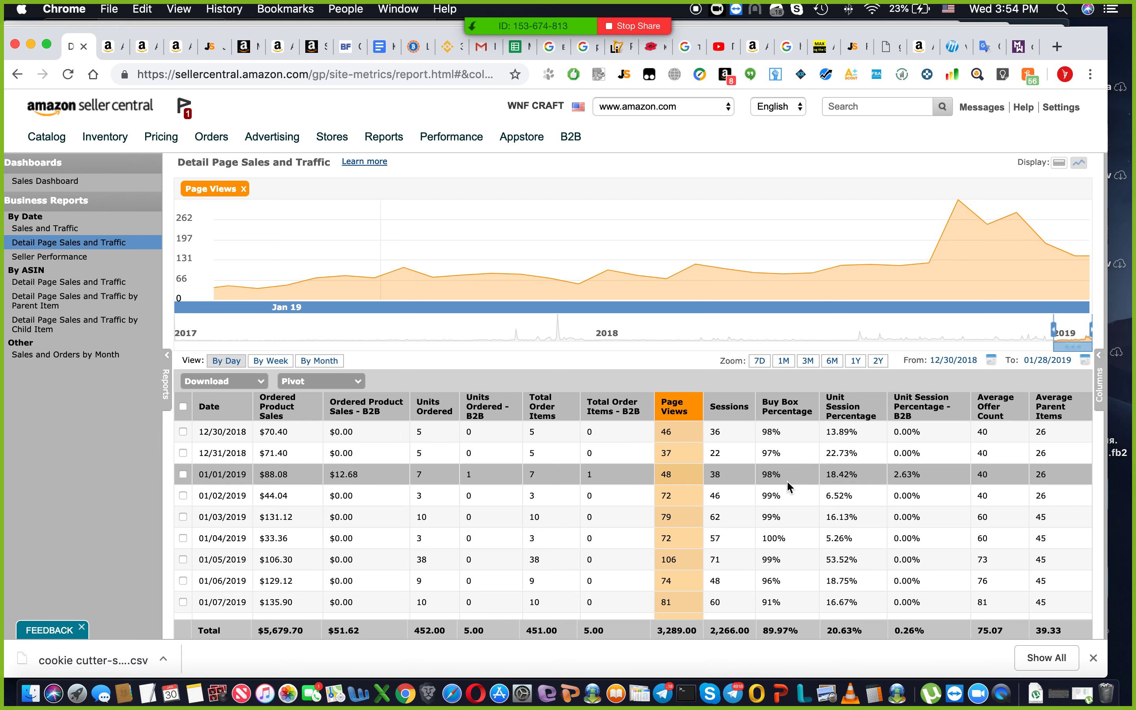
pyautogui.scroll(-3, 784, 460)
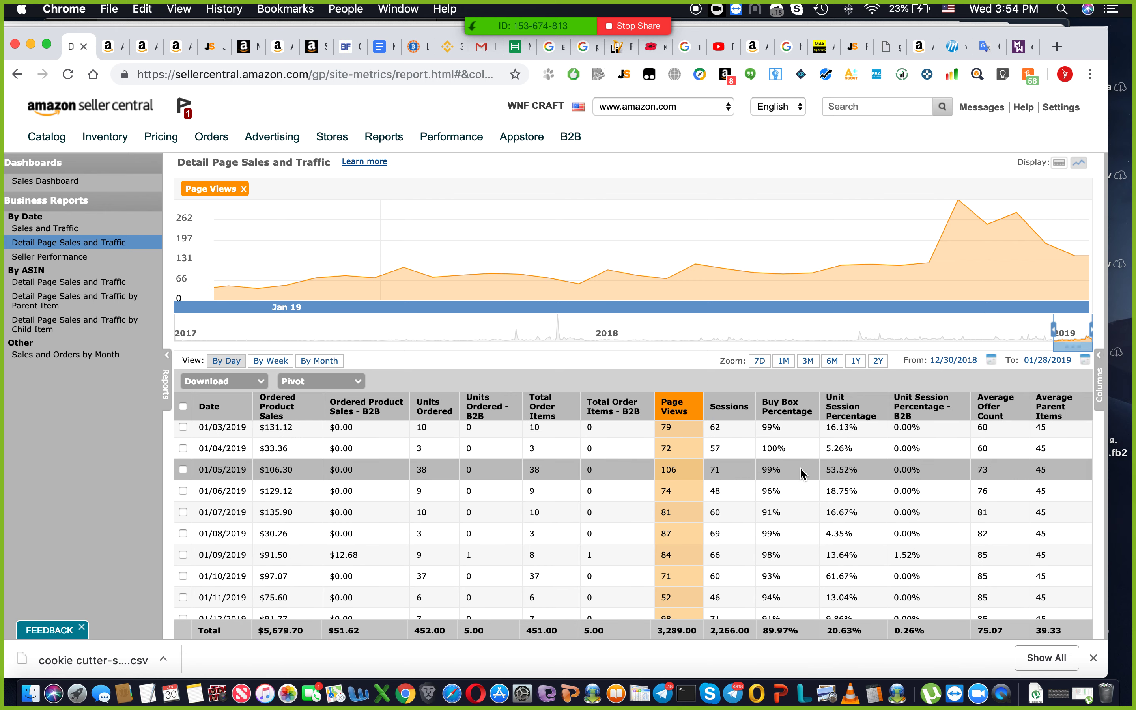
pyautogui.scroll(-2, 804, 485)
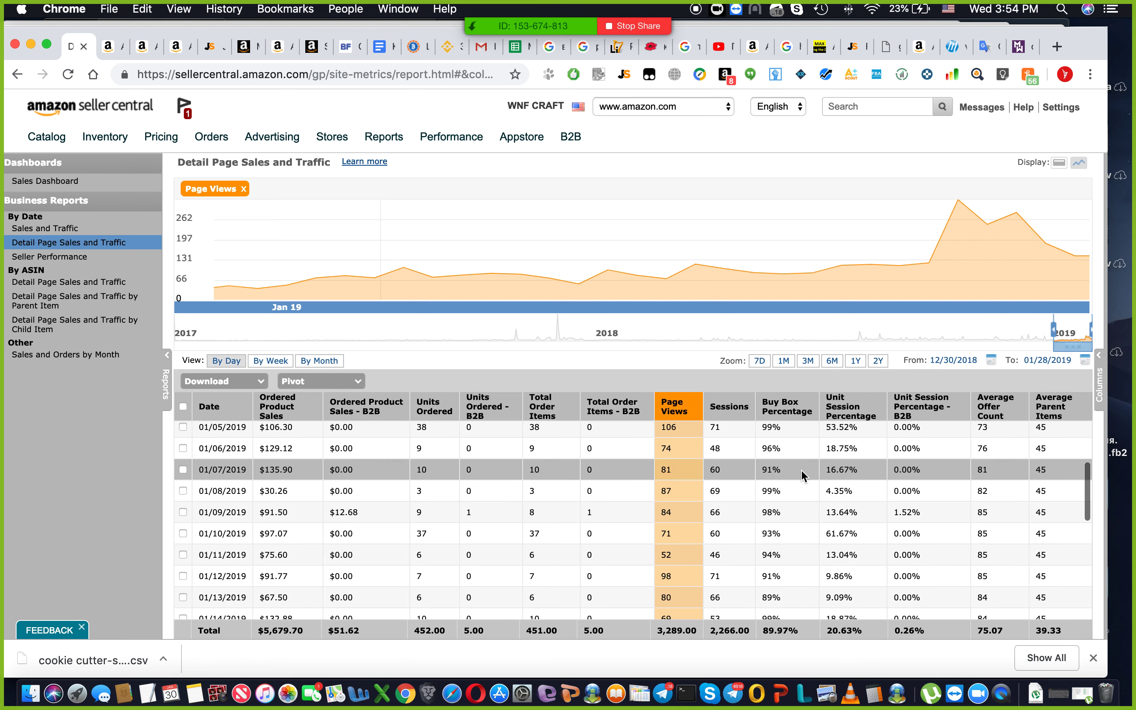
pyautogui.scroll(-4, 801, 484)
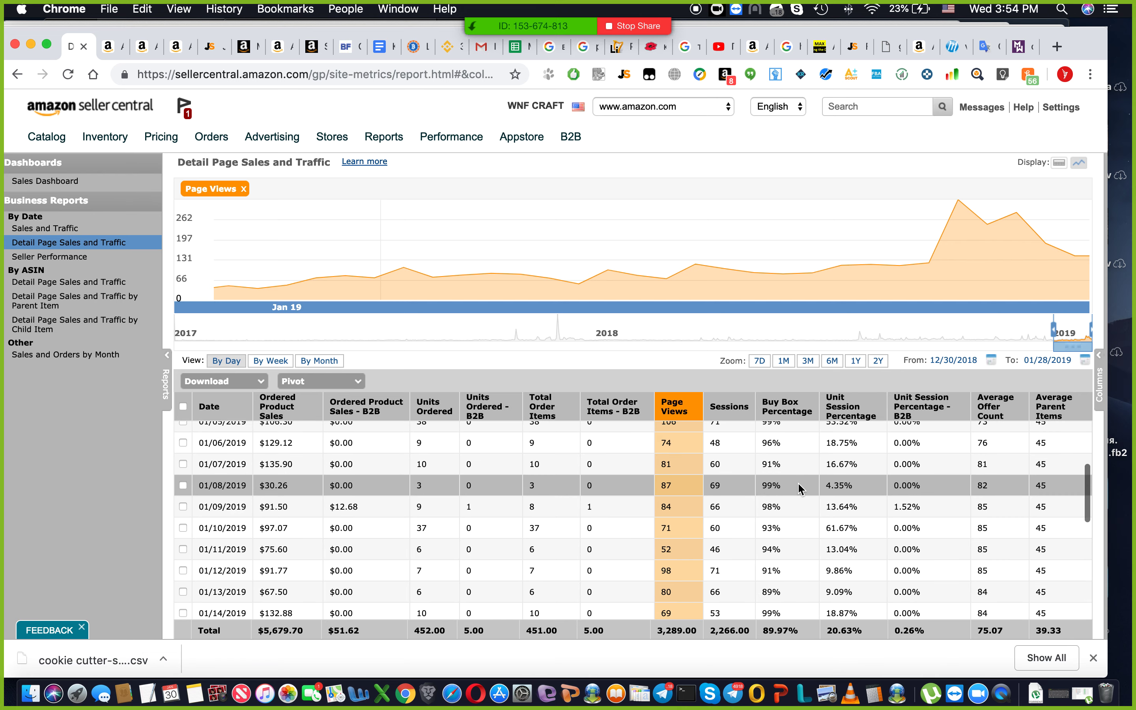
pyautogui.scroll(-3, 801, 488)
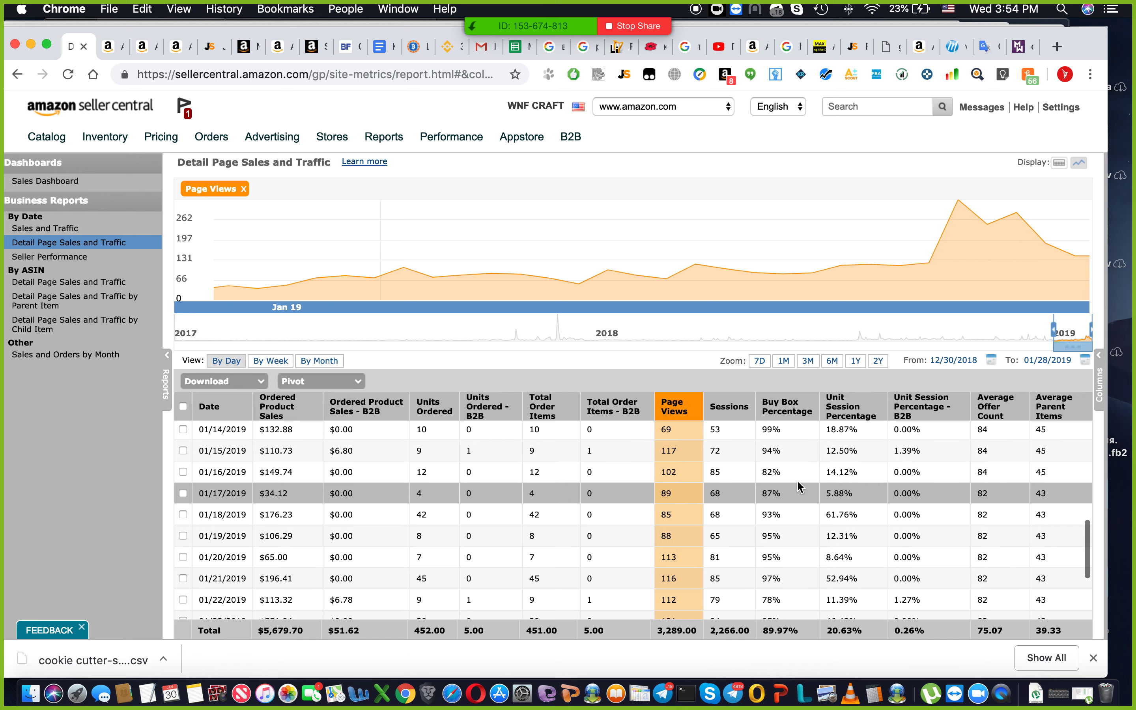
pyautogui.scroll(-4, 790, 486)
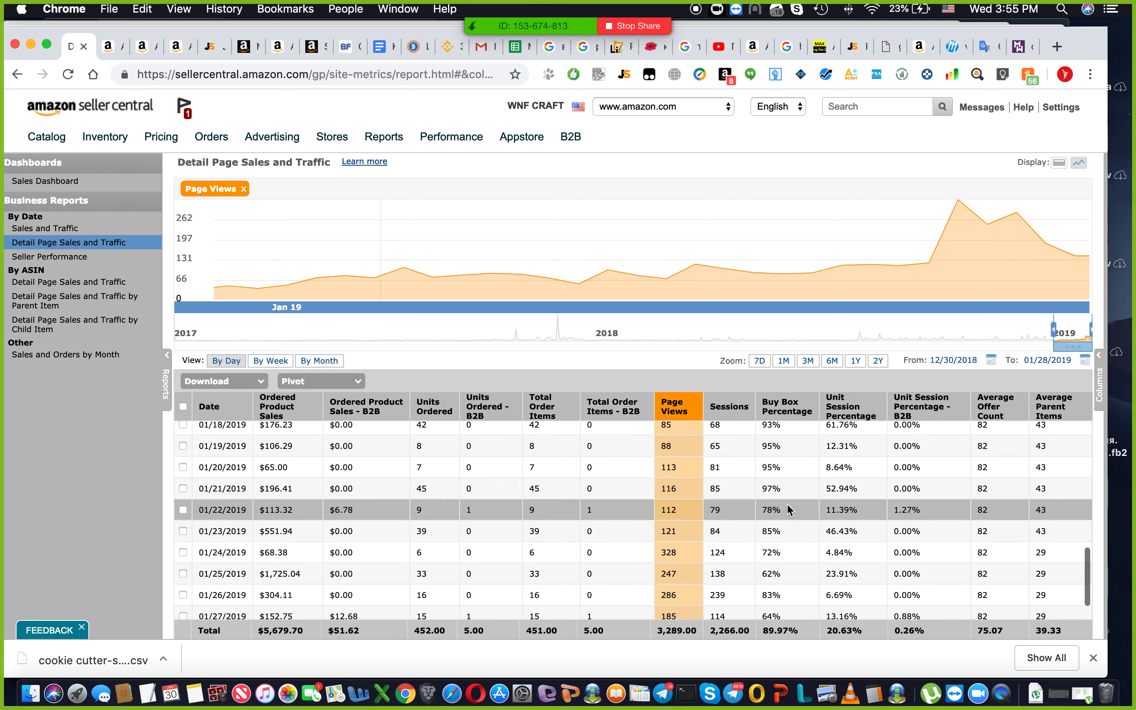
pyautogui.scroll(-2, 789, 511)
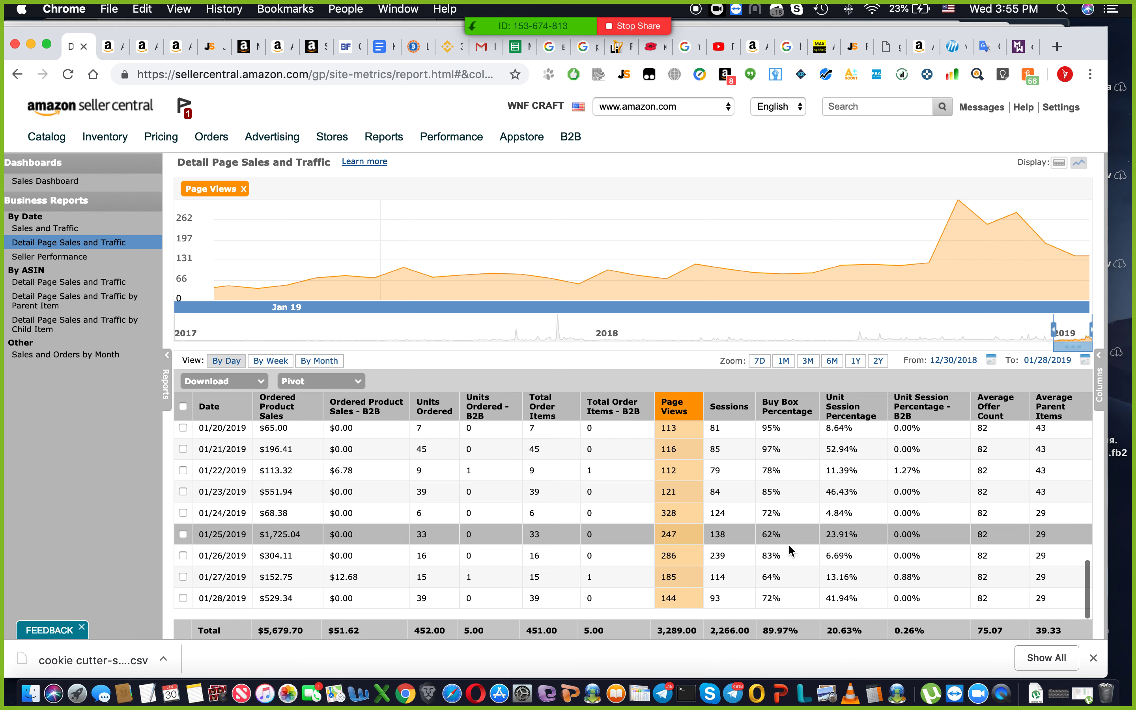
# Close the Amazon browser tabs for the pet grooming brush, the Spider-Man Sandwich Cutter Set and the superhero cookie cutter search results
pyautogui.scroll(10, 791, 548)
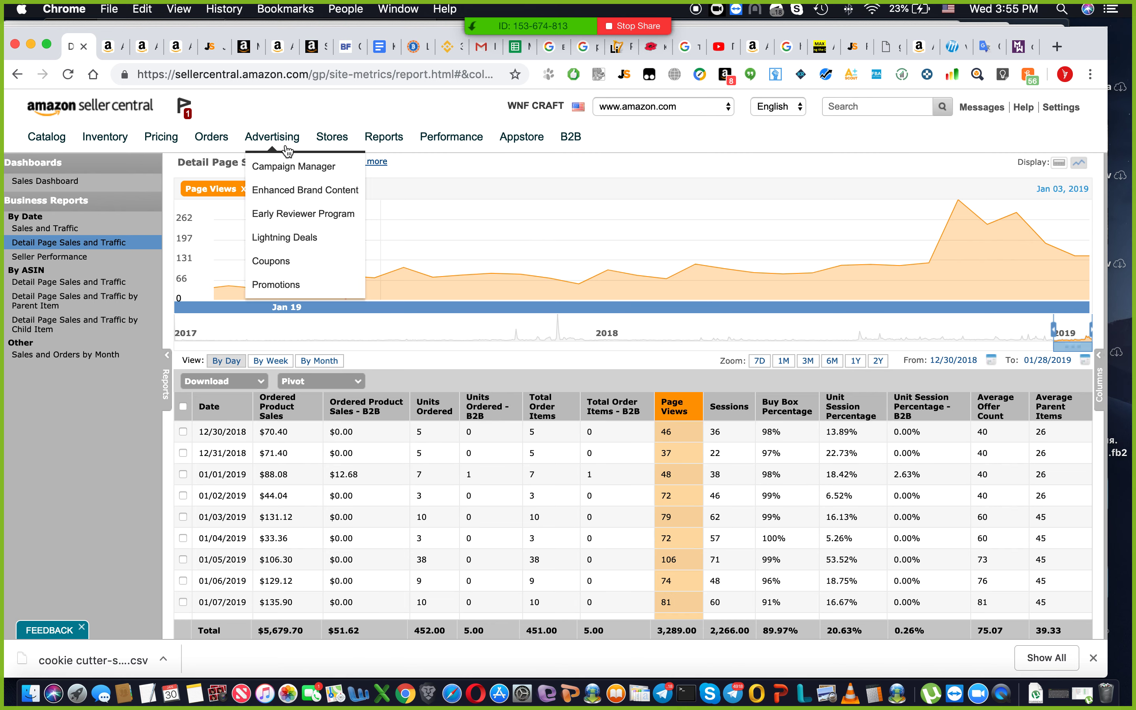
pyautogui.moveTo(297, 141)
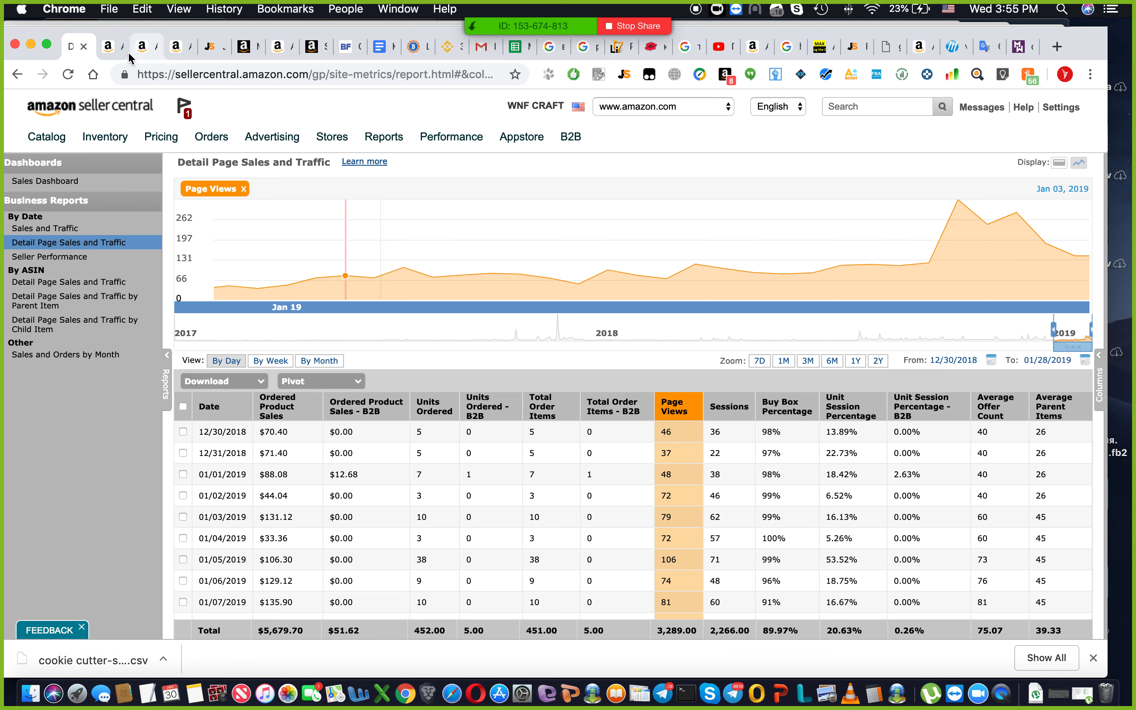
pyautogui.click(114, 51)
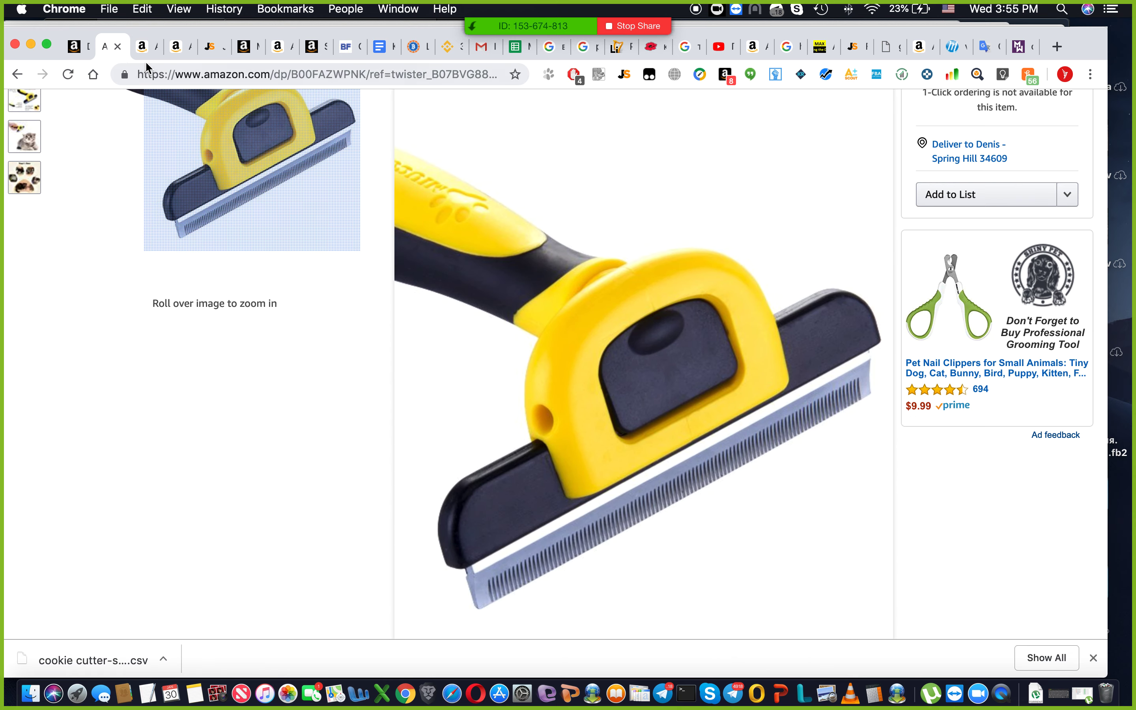
pyautogui.click(118, 46)
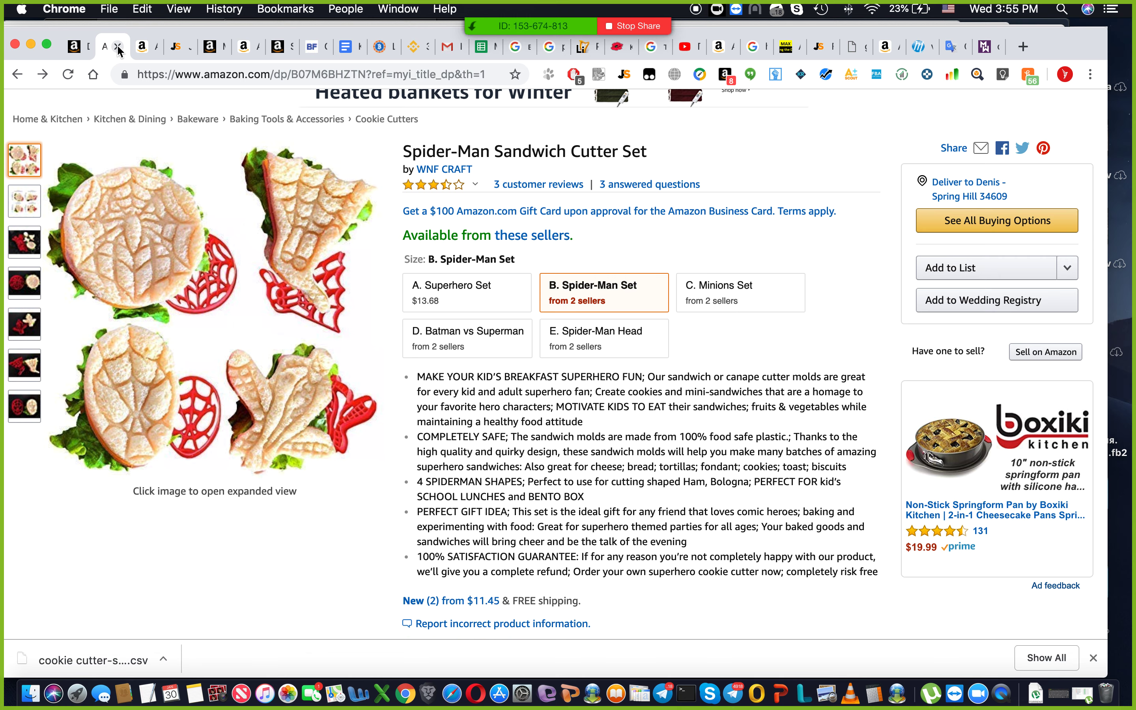
pyautogui.click(118, 47)
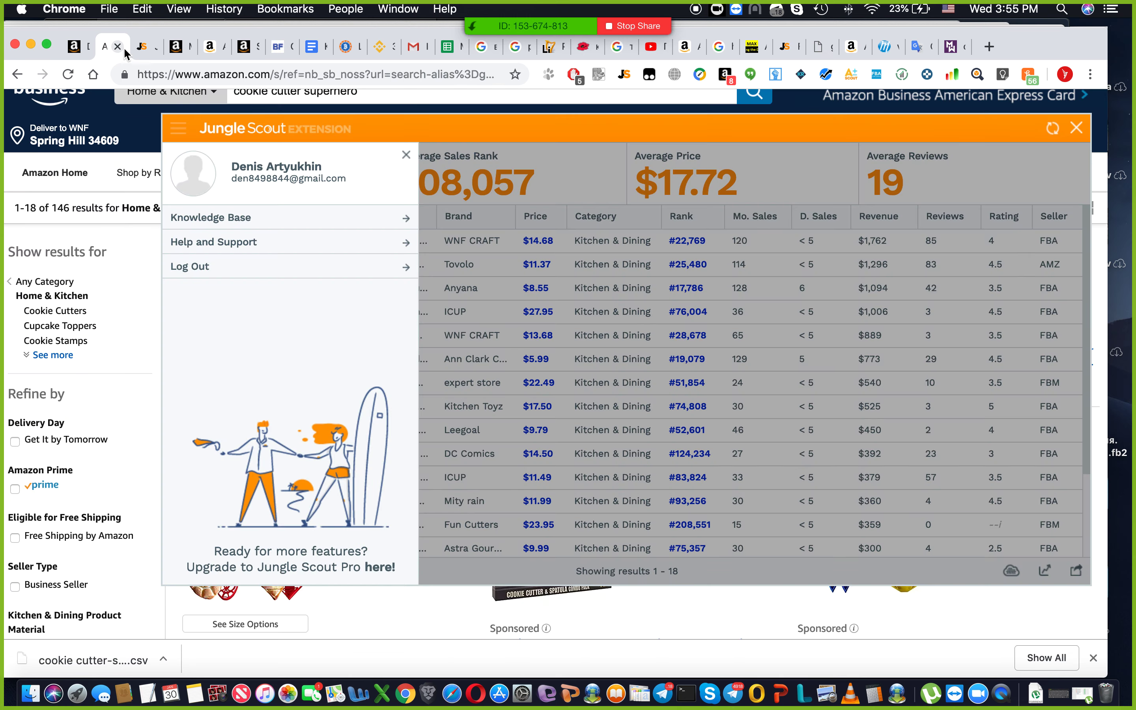
pyautogui.click(118, 47)
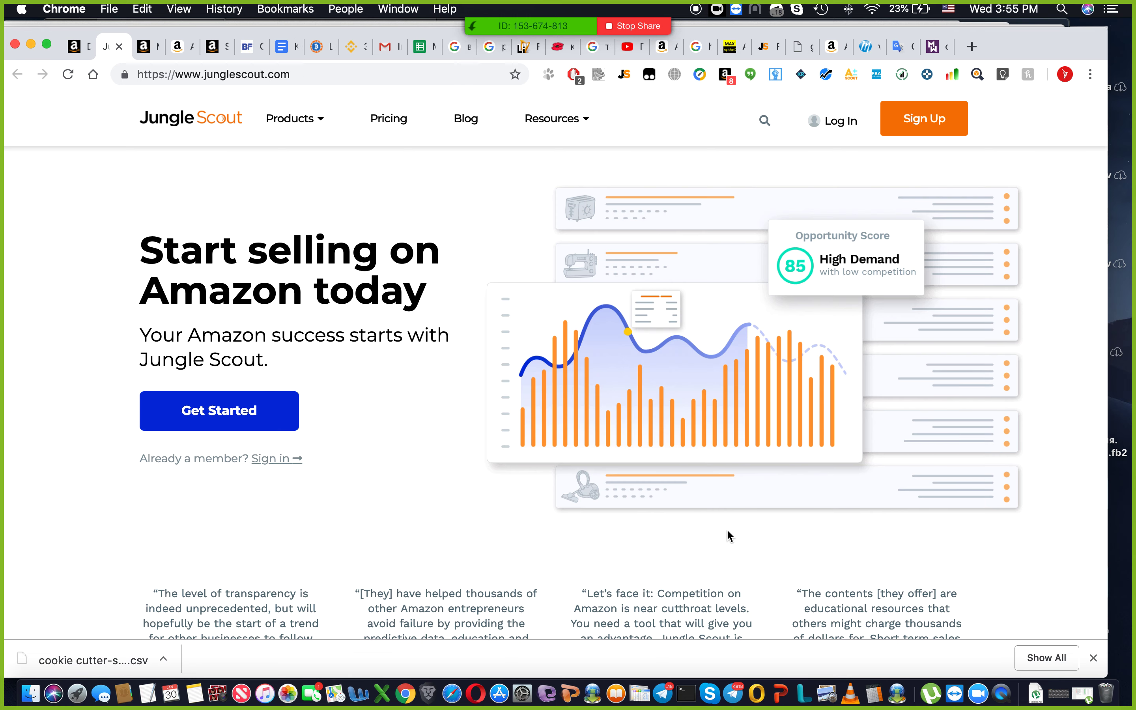
# Switch to Brave and resume the Module 1 lesson video on Google Drive, pausing it at 7:59 on the Jungle Scout filter options
pyautogui.click(433, 694)
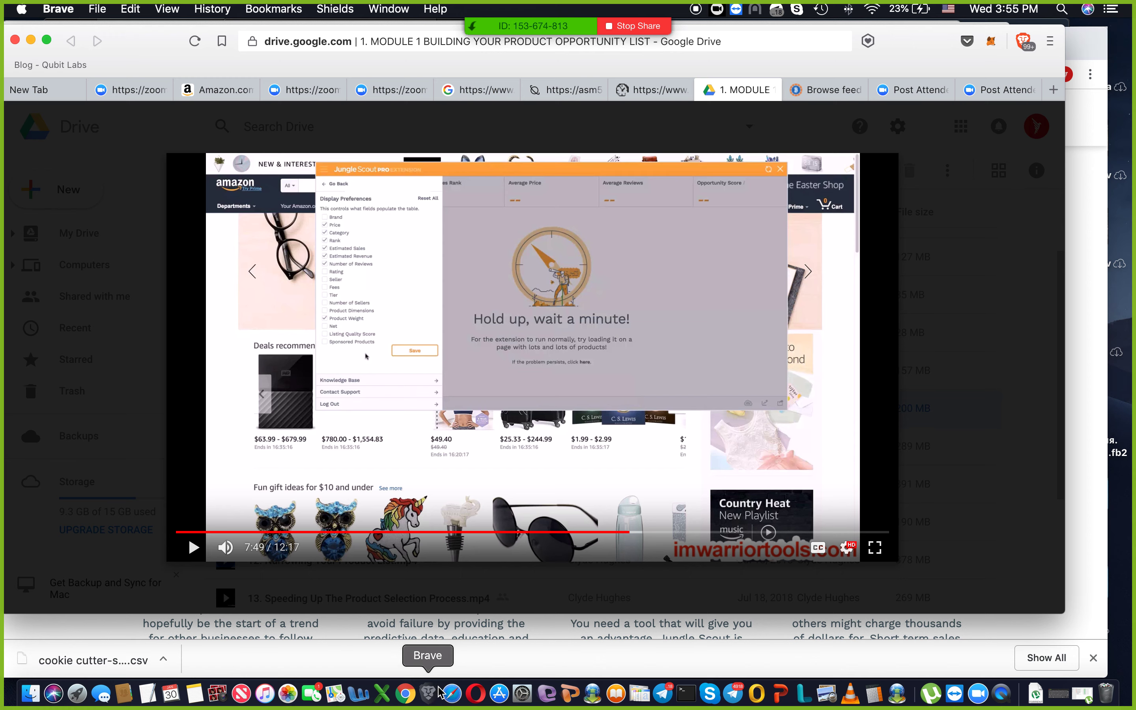
pyautogui.click(581, 302)
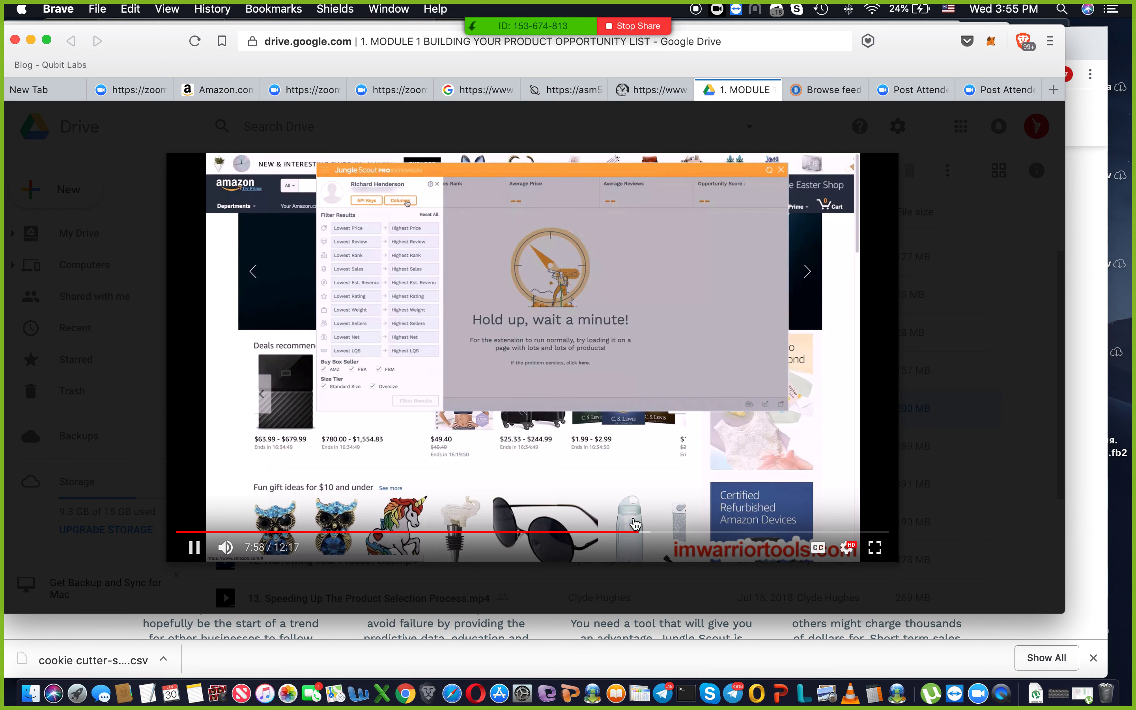
pyautogui.click(628, 440)
pyautogui.click(591, 371)
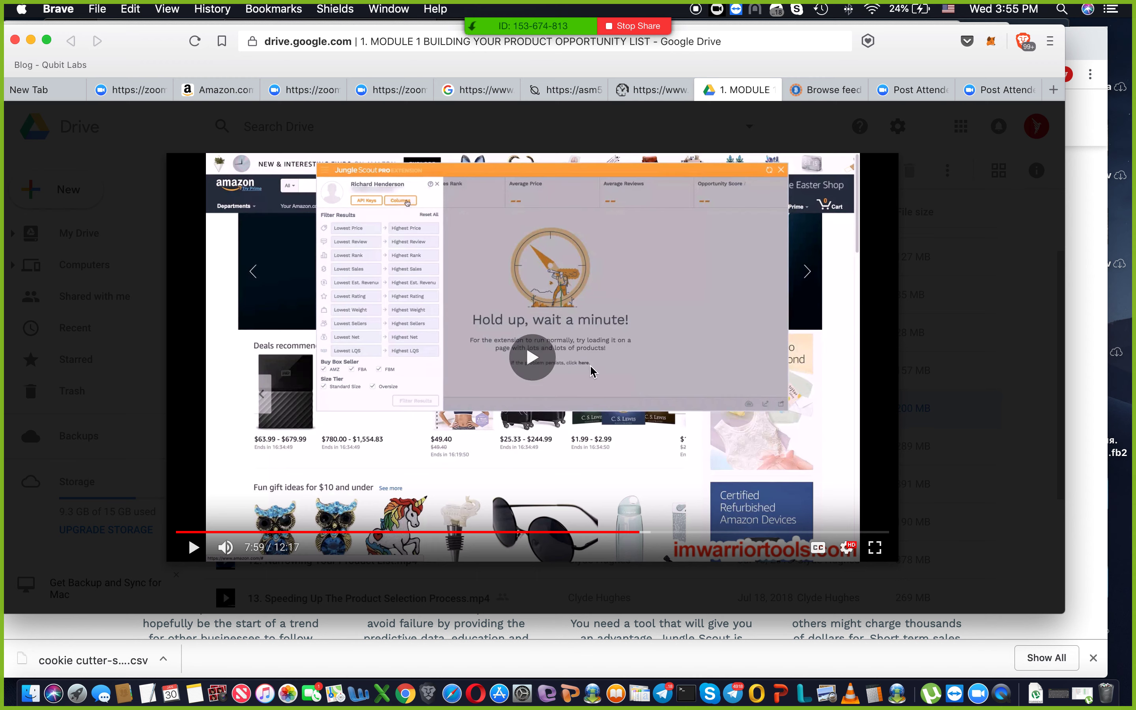